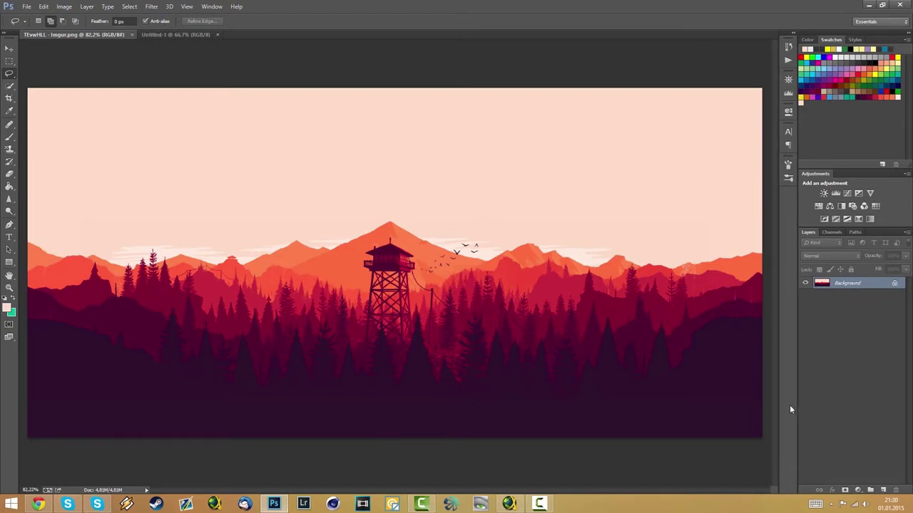
left_click(26, 7)
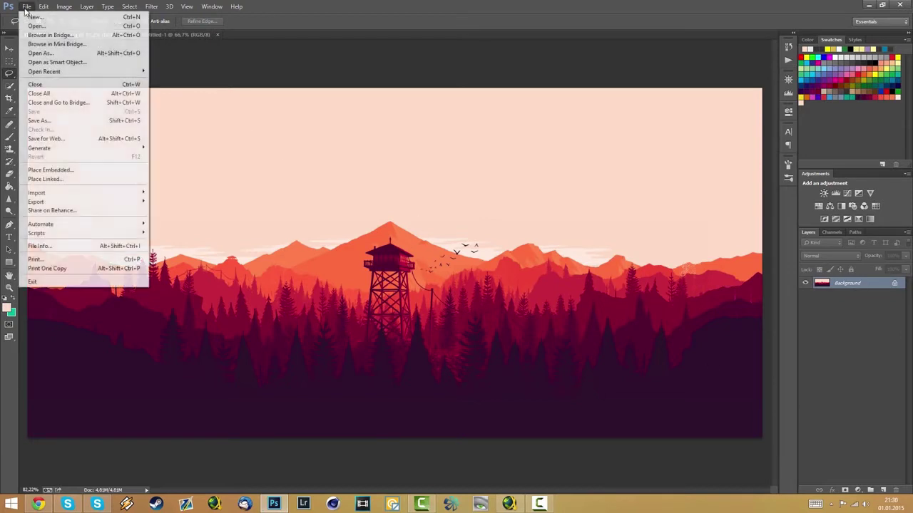
left_click(33, 16)
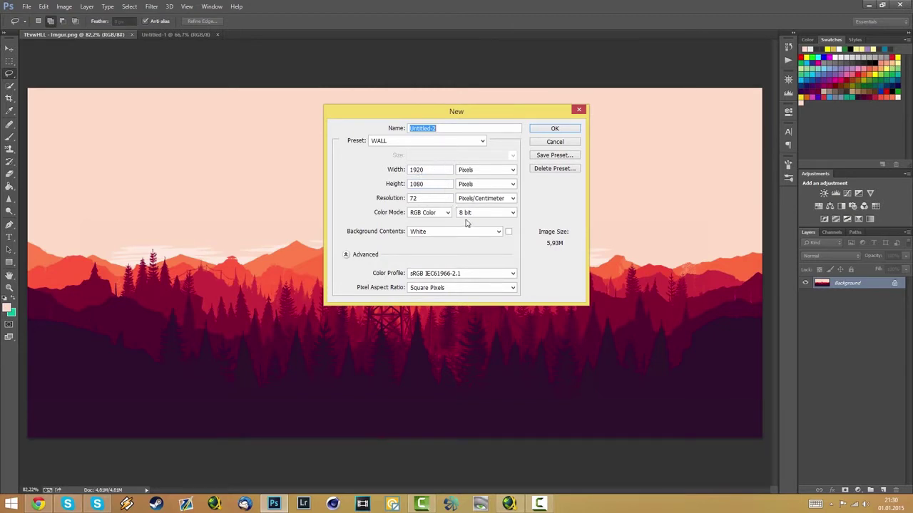
left_click(482, 172)
left_click(483, 172)
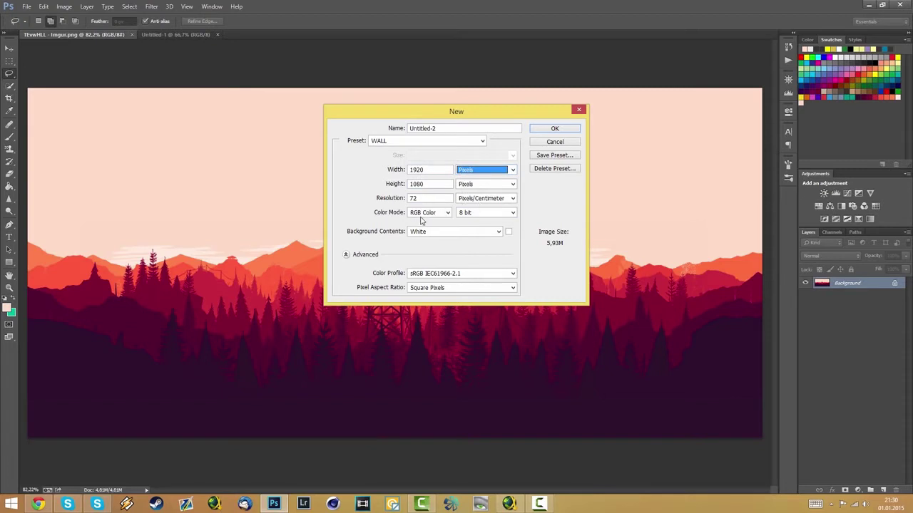
left_click(503, 214)
left_click(504, 222)
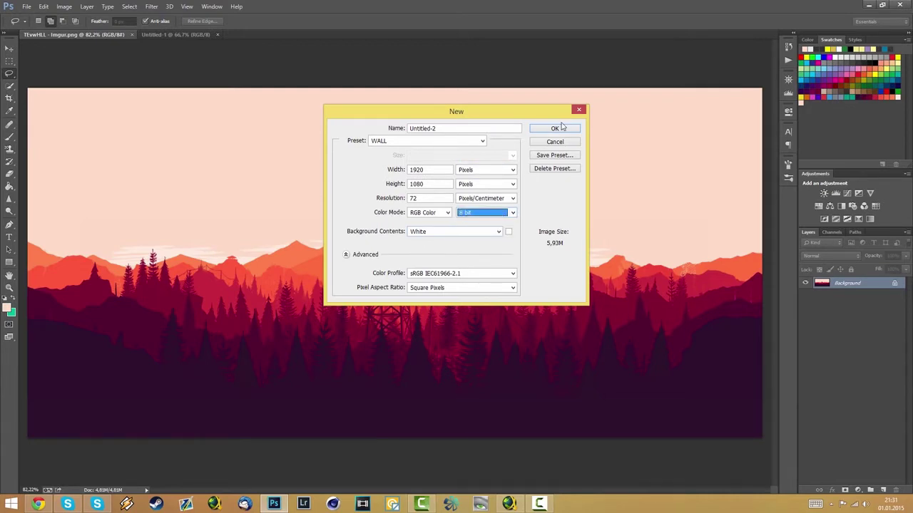
left_click(546, 143)
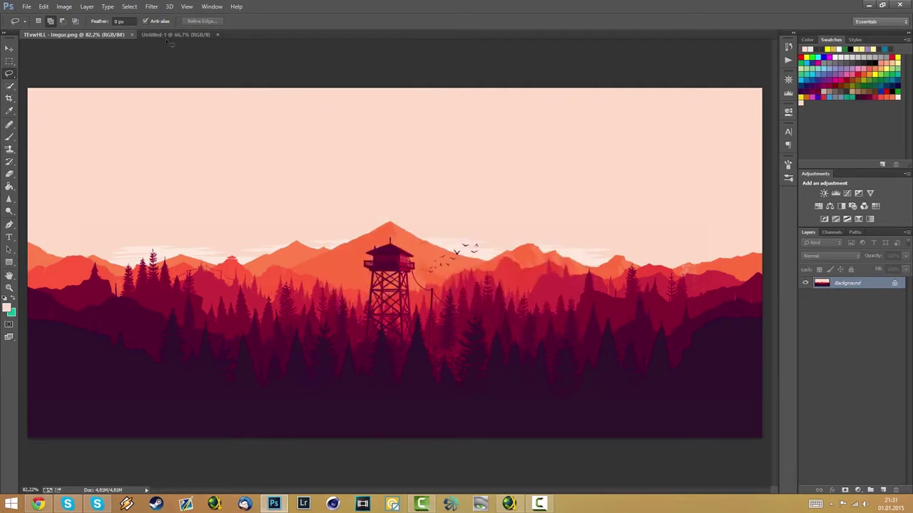
Crop equal strips off the top and bottom of the blank Untitled-1 canvas, keeping its full width
left_click(174, 35)
left_click(9, 60)
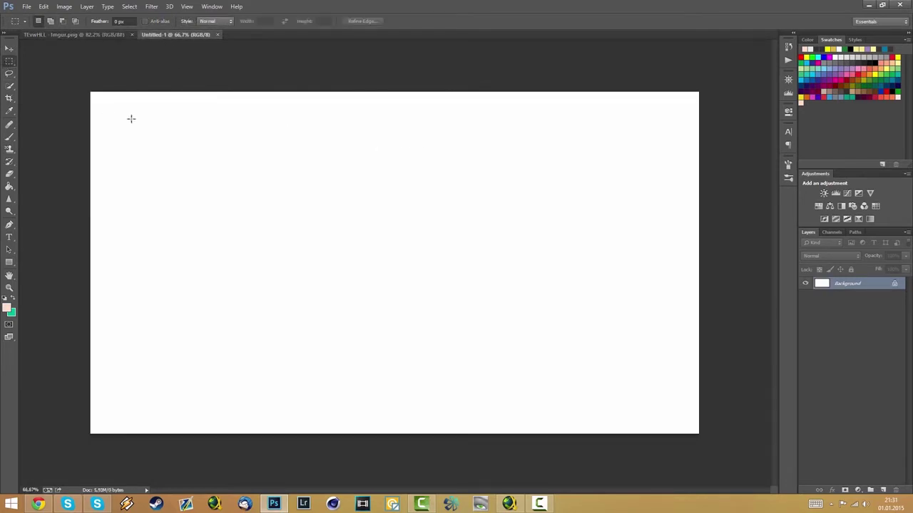
left_click(9, 99)
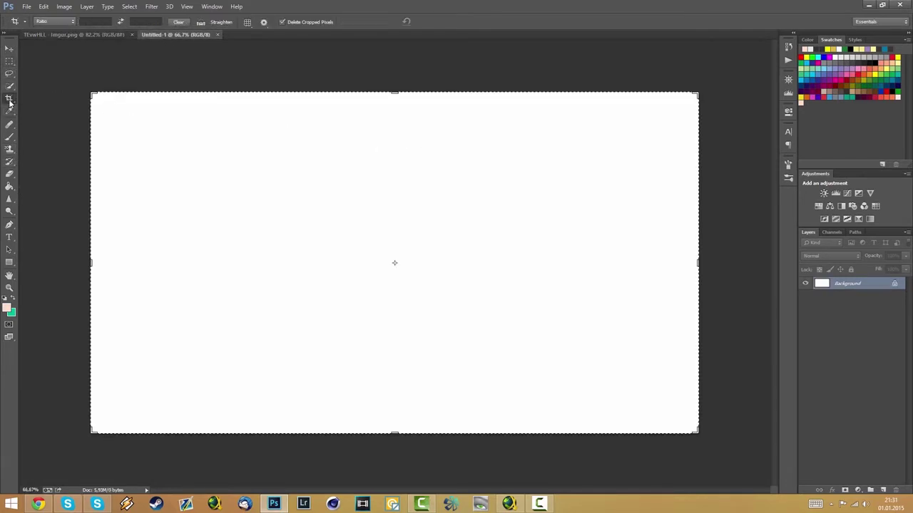
right_click(9, 102)
left_click(44, 100)
left_click_drag(395, 95, 394, 118)
key("Return")
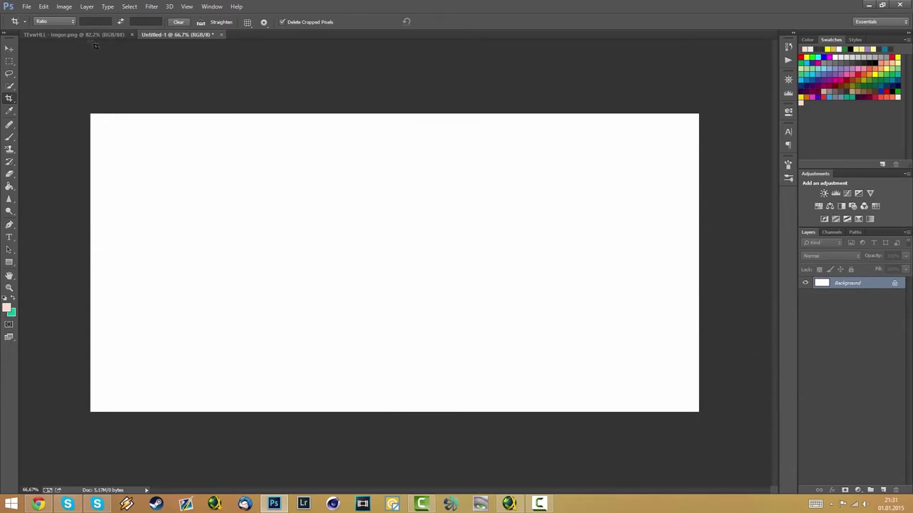
Sample the dark purple of the reference landscape as the foreground color and open it in the Color Picker
left_click(92, 35)
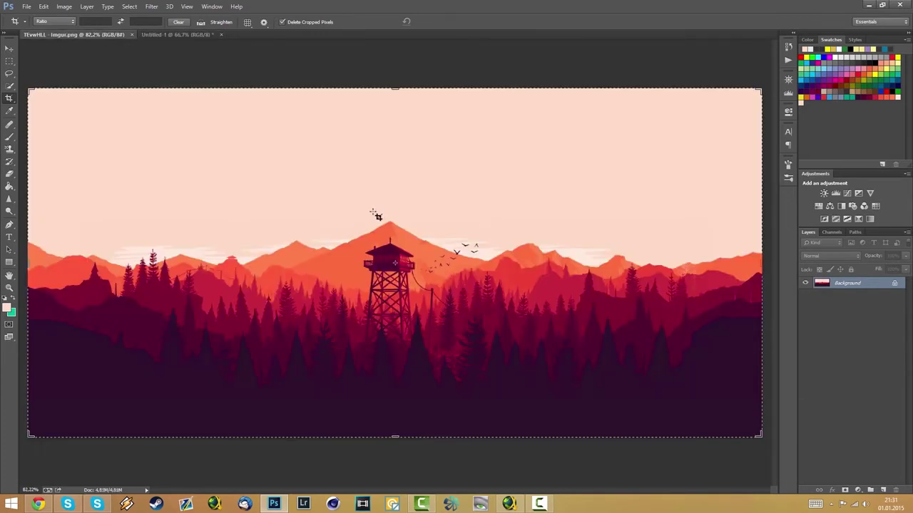
left_click(499, 339)
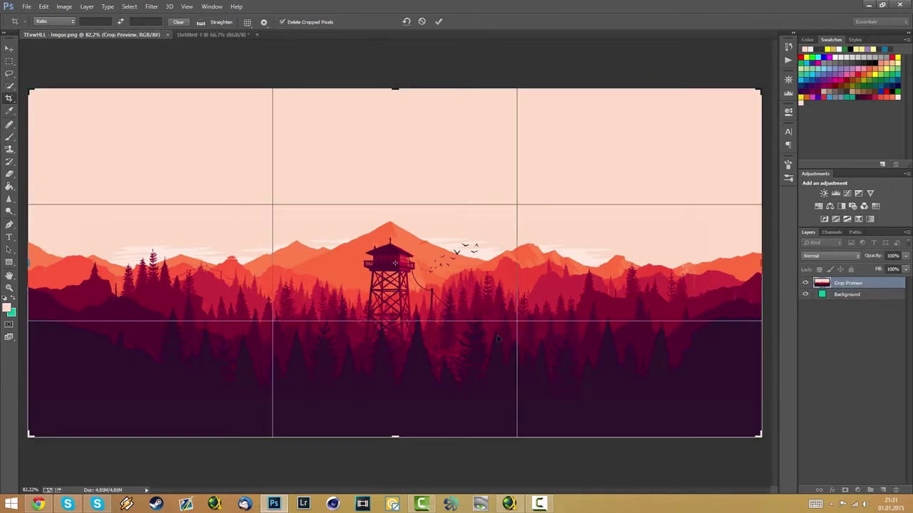
key("Return")
key("i")
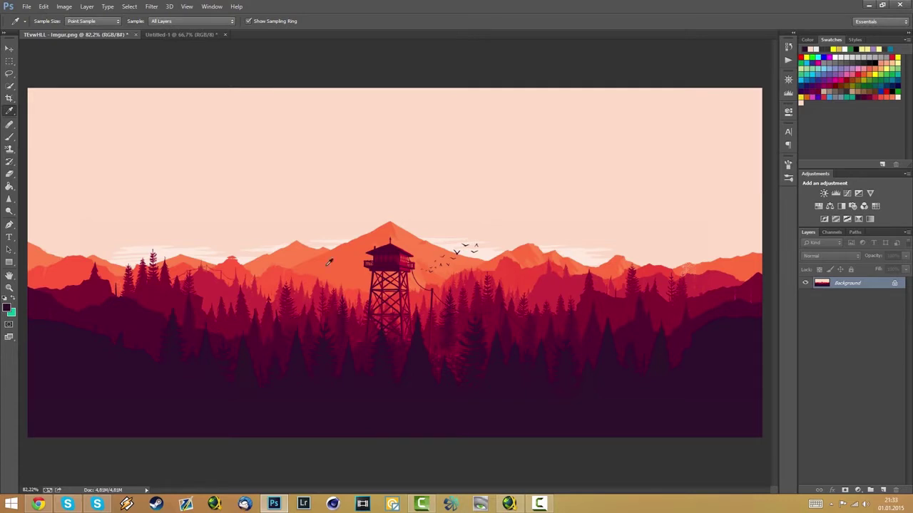
left_click(7, 308)
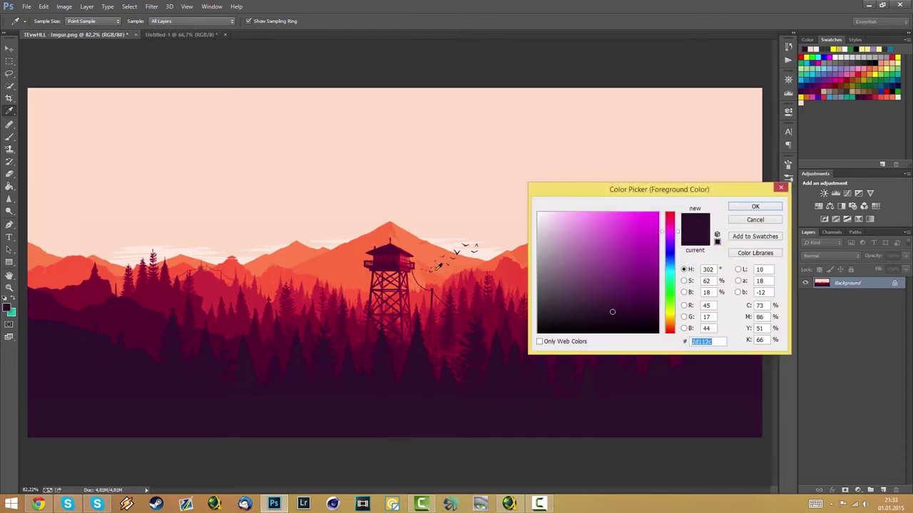
left_click_drag(626, 192, 606, 202)
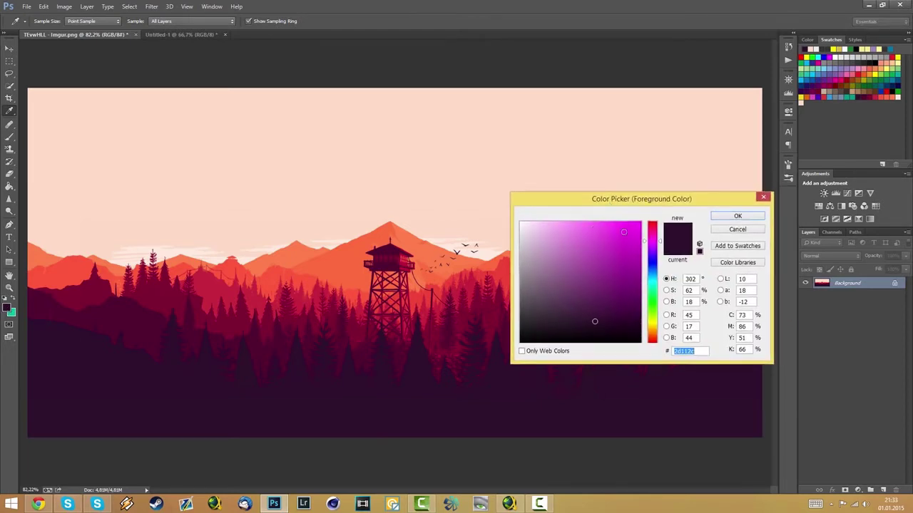
Sample the reference's foreground hills as 2d112c and try adding that color to the swatches
left_click_drag(137, 330, 444, 387)
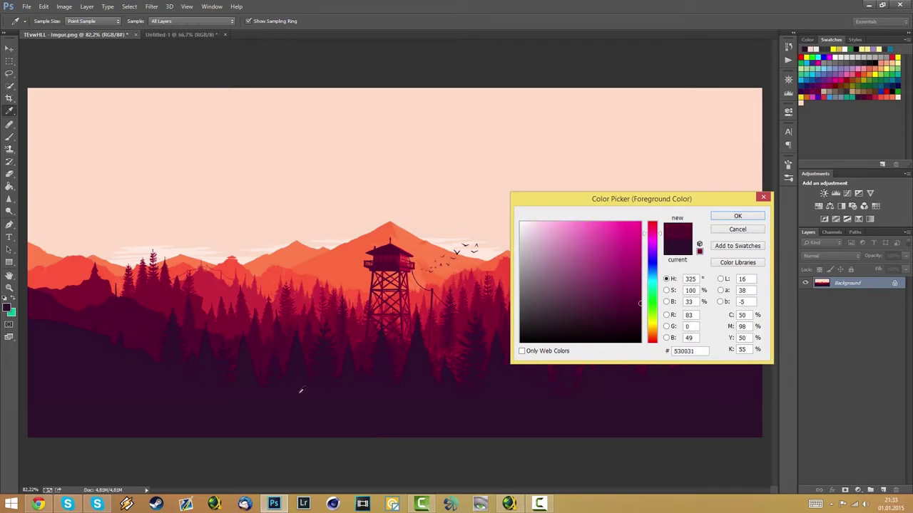
left_click(114, 379)
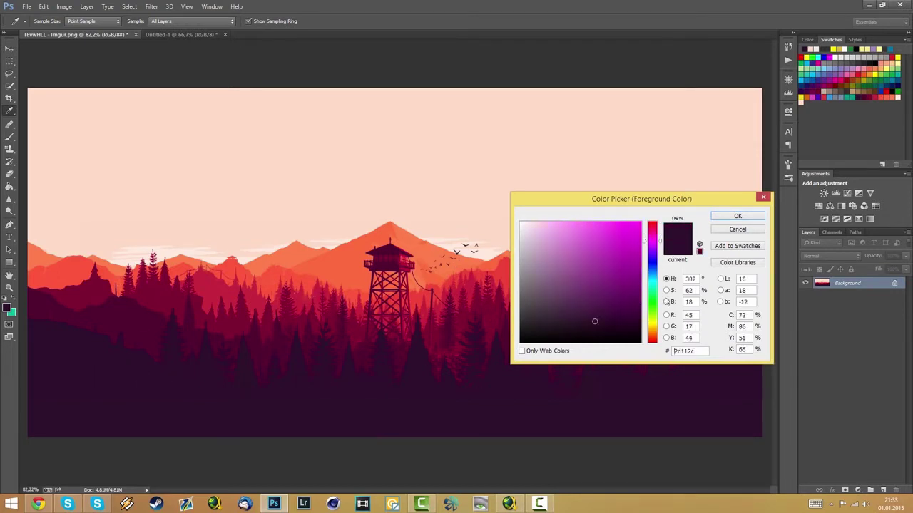
left_click(733, 248)
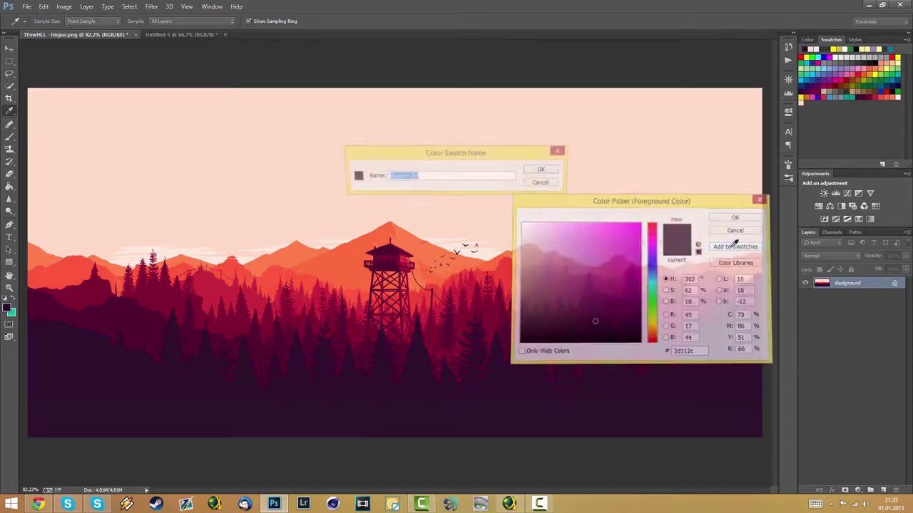
left_click(545, 185)
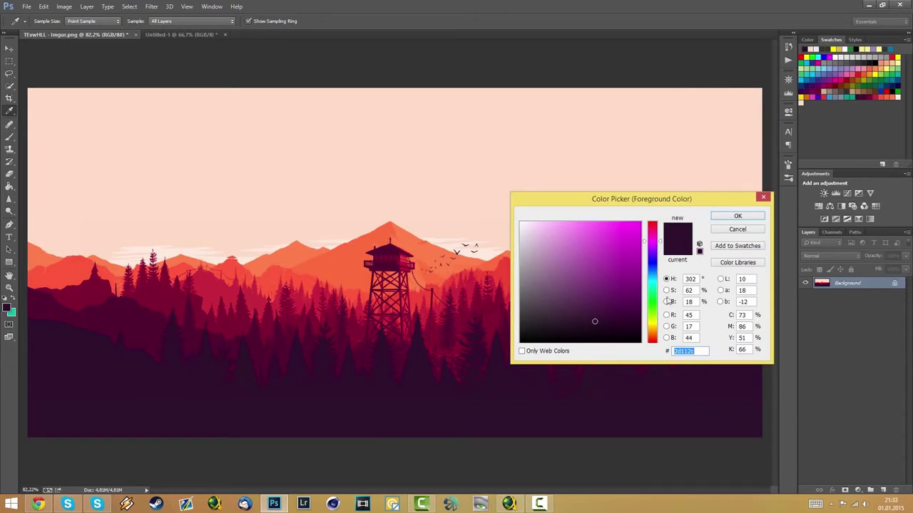
Examine the reference landscape's layer colors by sampling from the dark plum hills through the red forest to the orange mountains
left_click(135, 316)
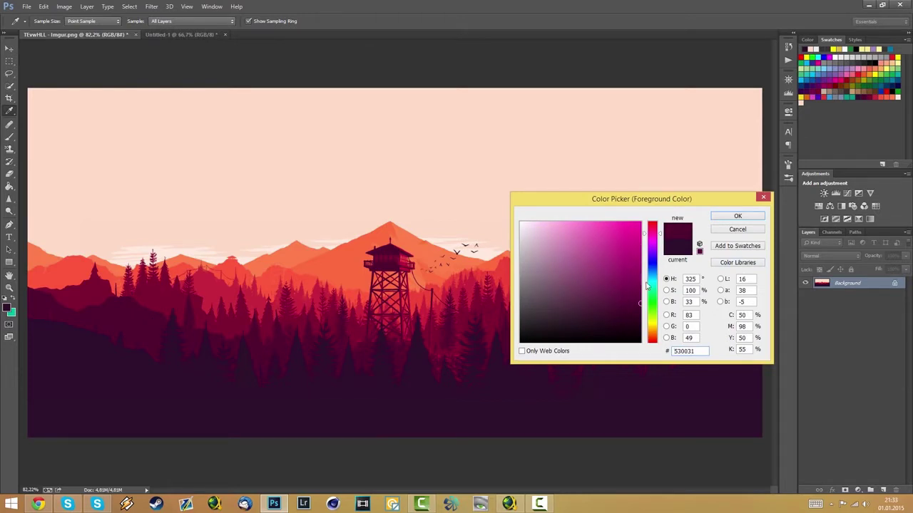
left_click(125, 292)
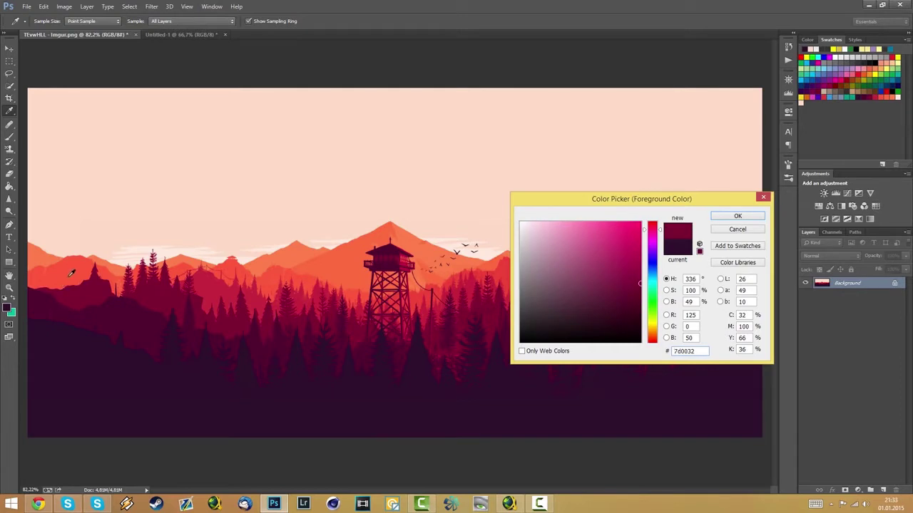
left_click(148, 282)
left_click(234, 266)
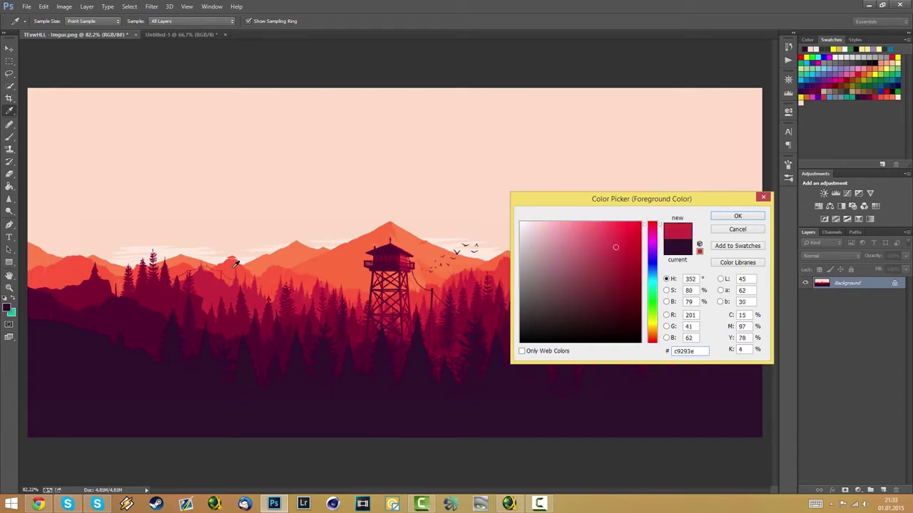
left_click(312, 268)
left_click(350, 264)
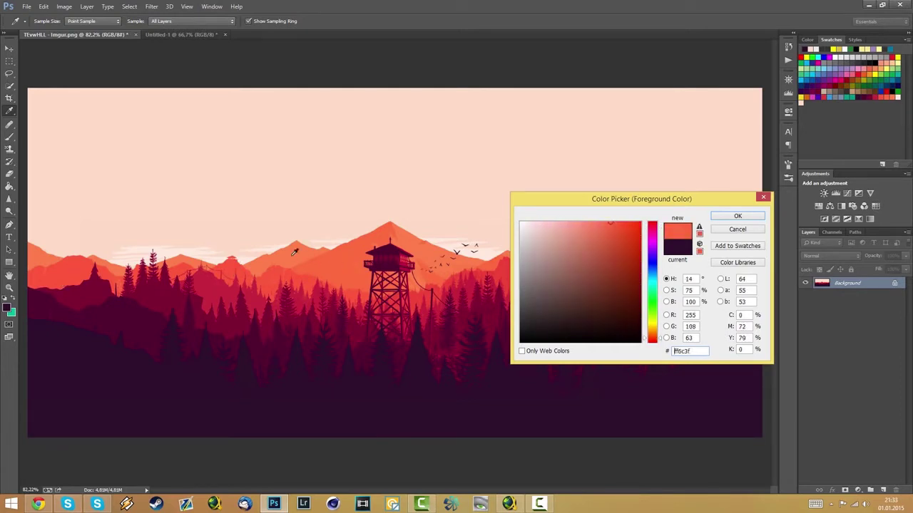
left_click(288, 253)
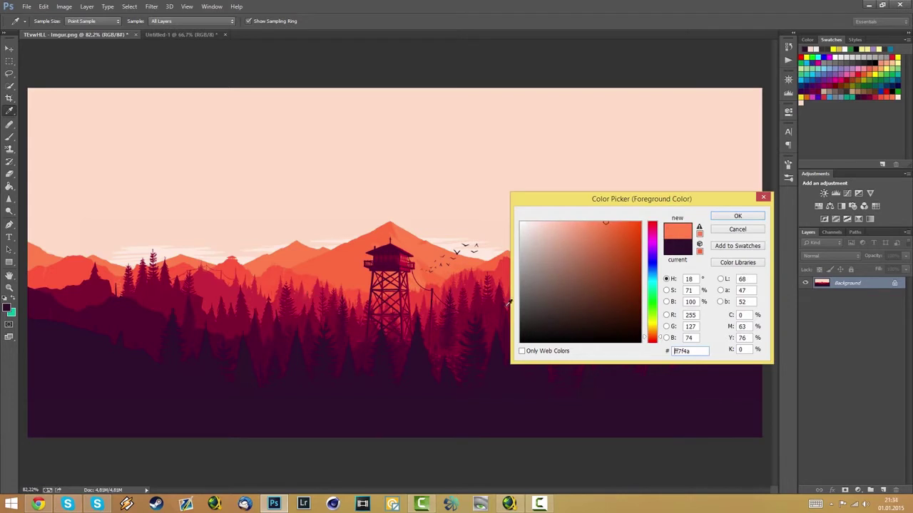
left_click(736, 231)
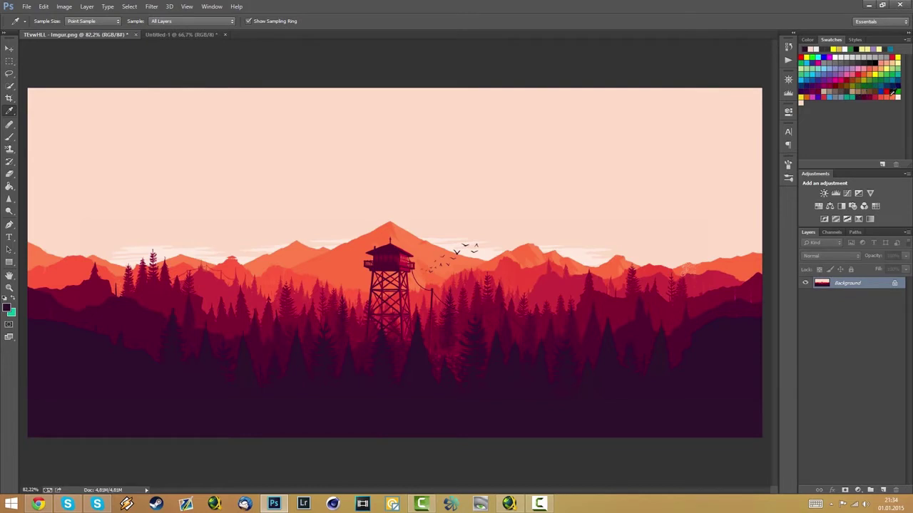
Fill the background of Untitled-1 with the light peach swatch using the Paint Bucket
left_click(171, 35)
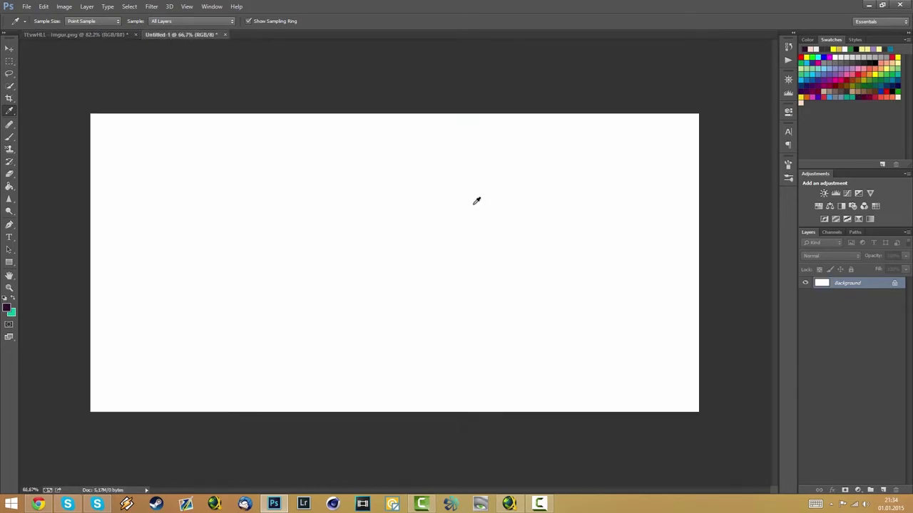
left_click(9, 186)
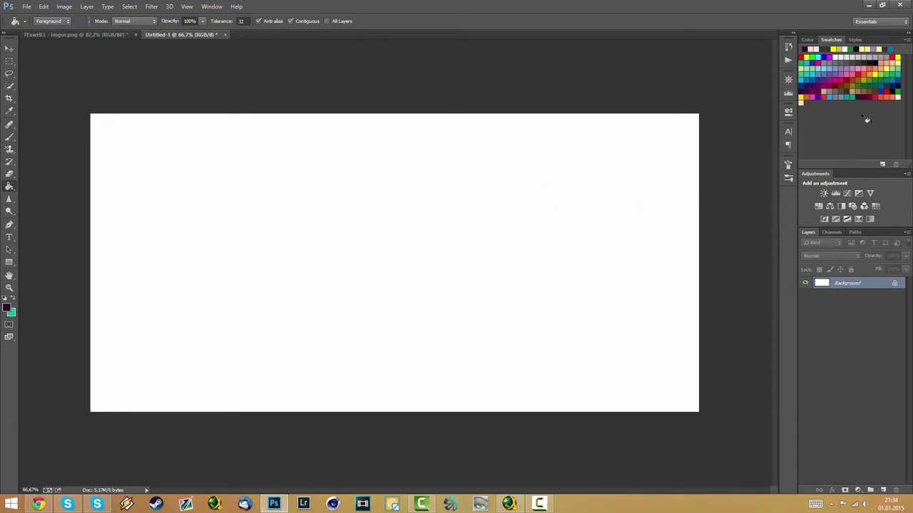
left_click(801, 98)
left_click(646, 301)
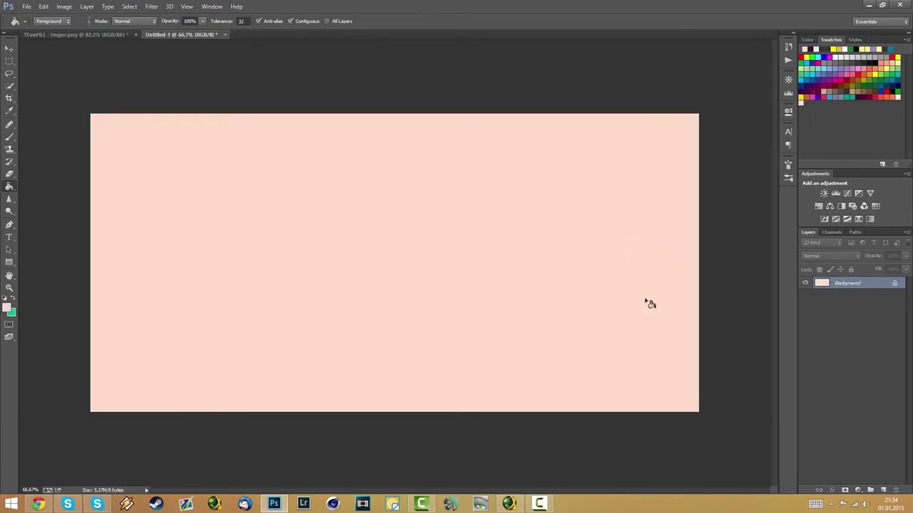
Compare the peach-filled canvas with the layered landscape in the reference image
left_click(114, 33)
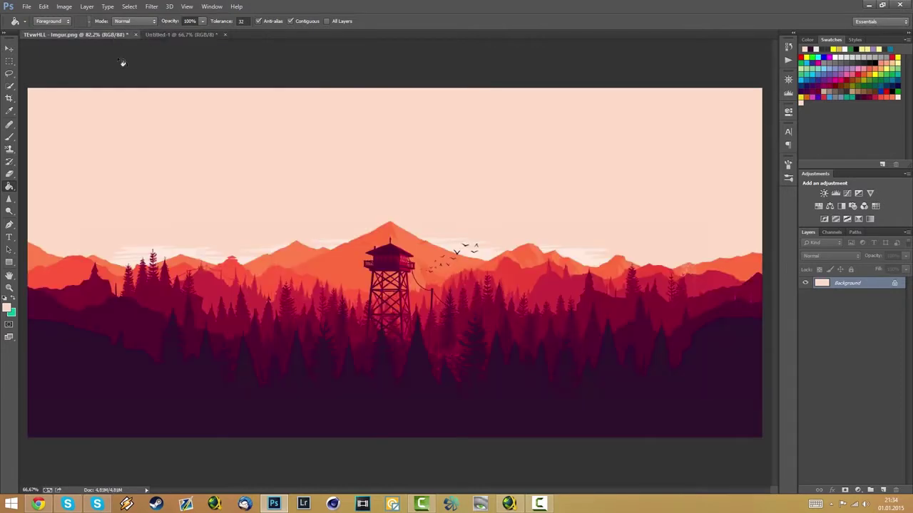
left_click(196, 33)
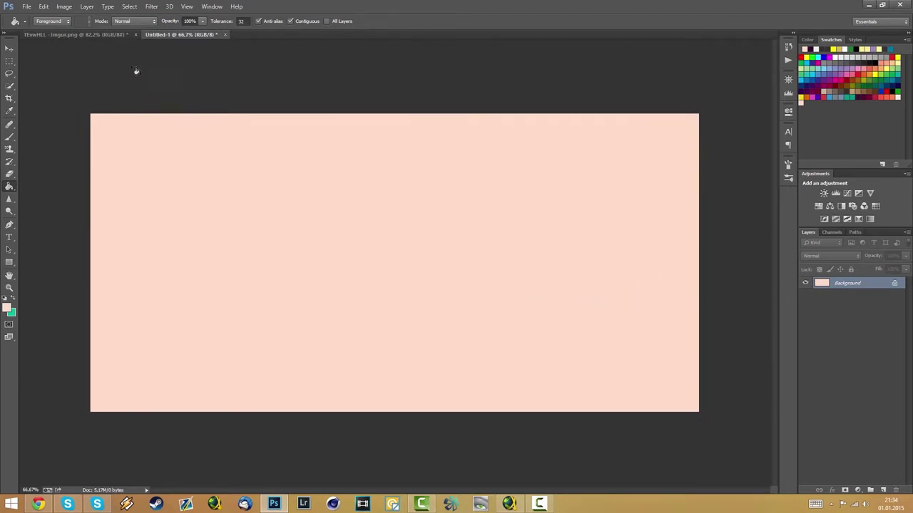
left_click(111, 37)
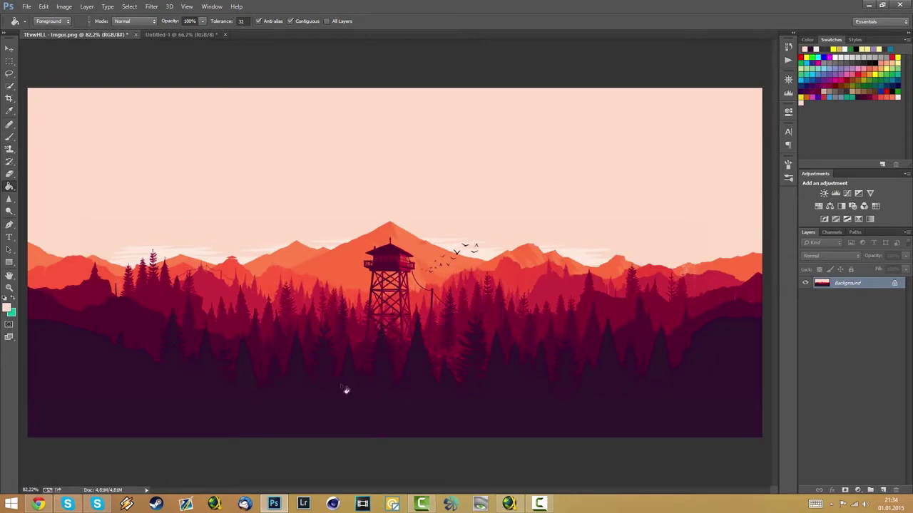
left_click(207, 35)
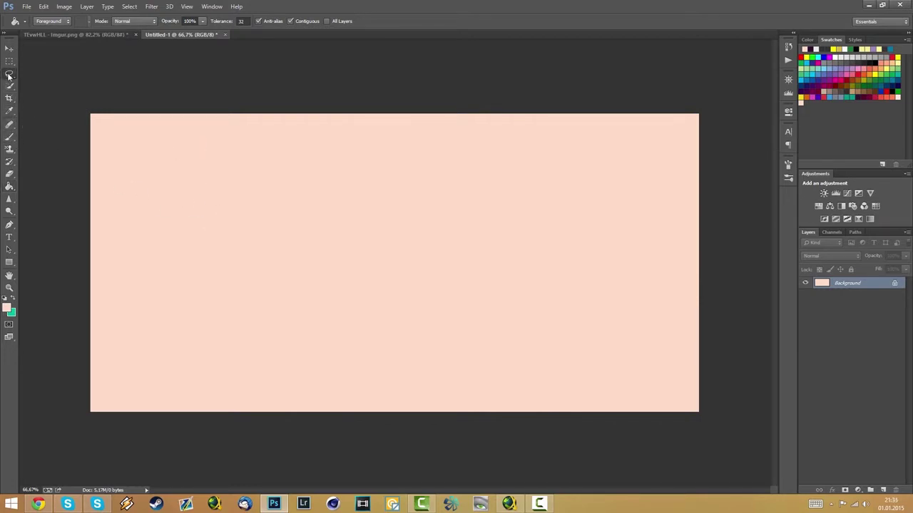
Check the reference landscape, then lasso a gently uneven foreground hill across the lower canvas of Untitled-1 on a new layer
left_click_drag(9, 73, 37, 77)
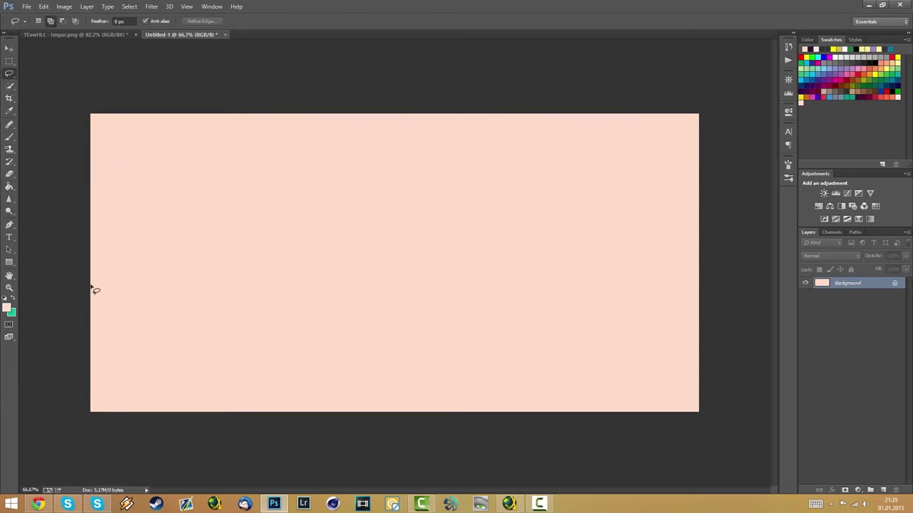
left_click(95, 37)
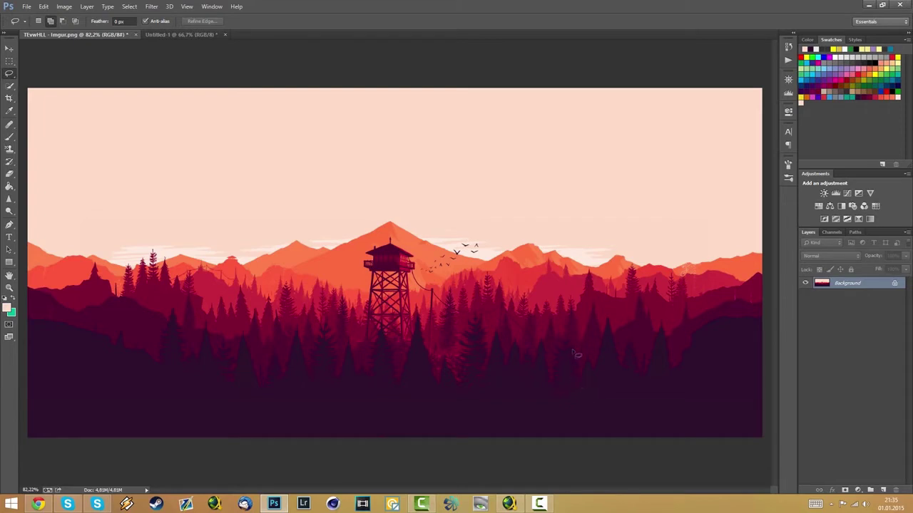
left_click(187, 34)
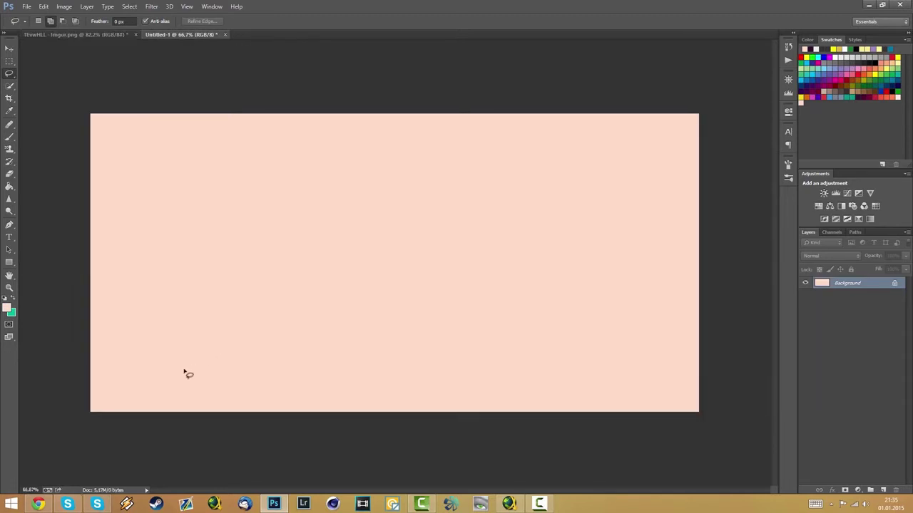
left_click(884, 491)
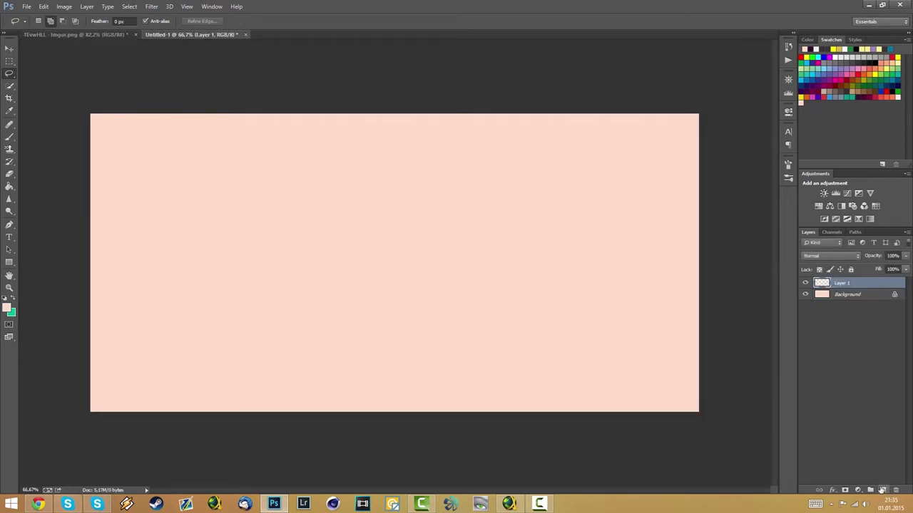
mouse_move(89, 323)
left_mouse_down()
mouse_move(196, 350)
mouse_move(331, 347)
mouse_move(385, 358)
mouse_move(714, 331)
left_mouse_up()
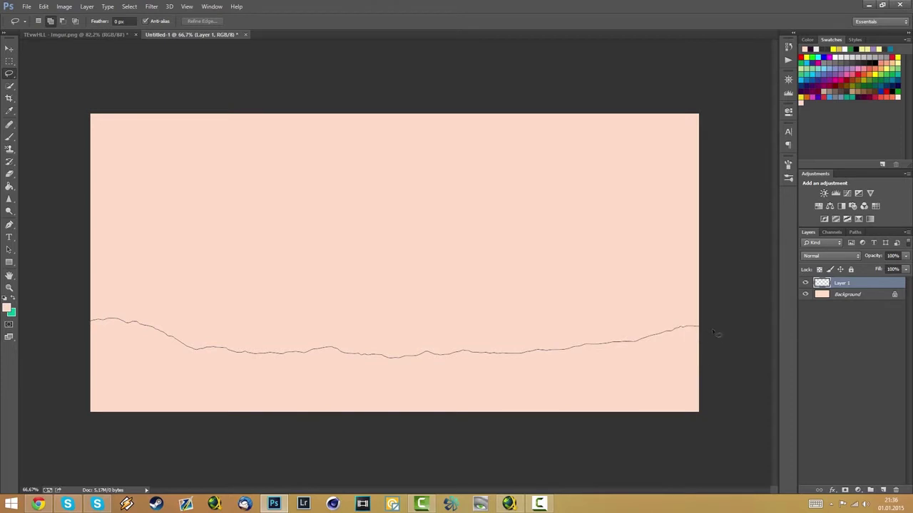
mouse_move(667, 459)
left_mouse_down()
mouse_move(210, 470)
mouse_move(65, 462)
left_mouse_up()
left_click_drag(21, 367, 23, 365)
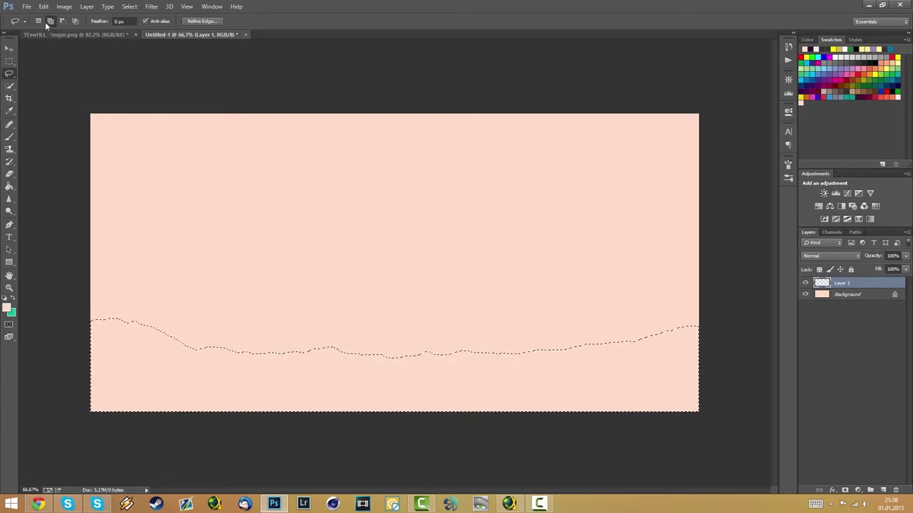
Fill the foreground hill selection with the dark plum swatch using the Paint Bucket and deselect it
left_click(9, 186)
right_click(9, 186)
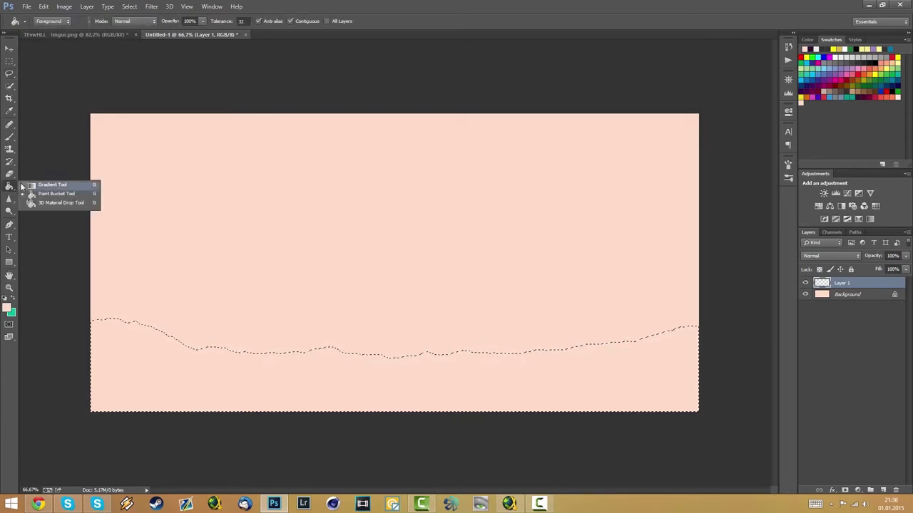
left_click(44, 191)
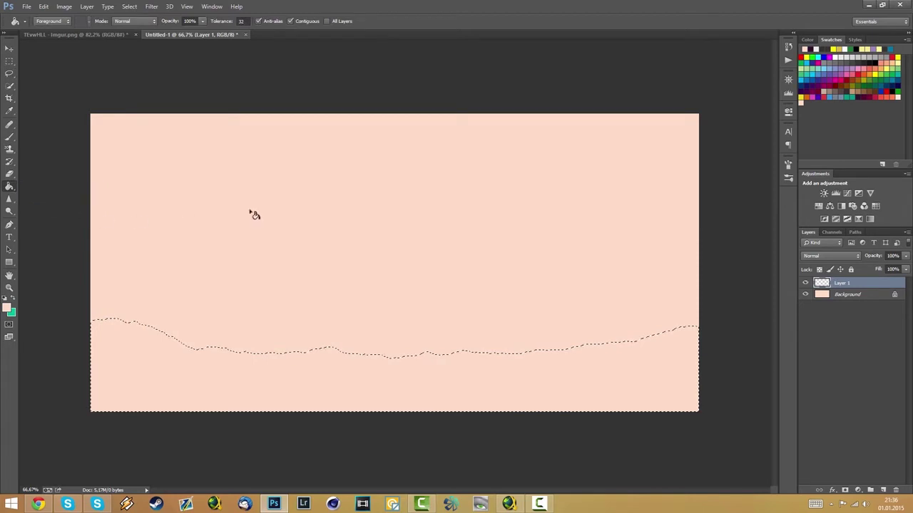
left_click(858, 97)
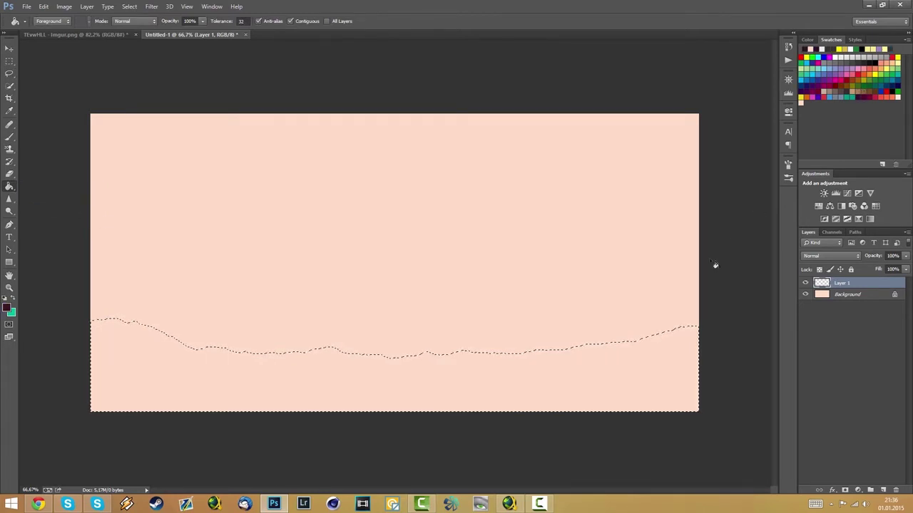
left_click(628, 388)
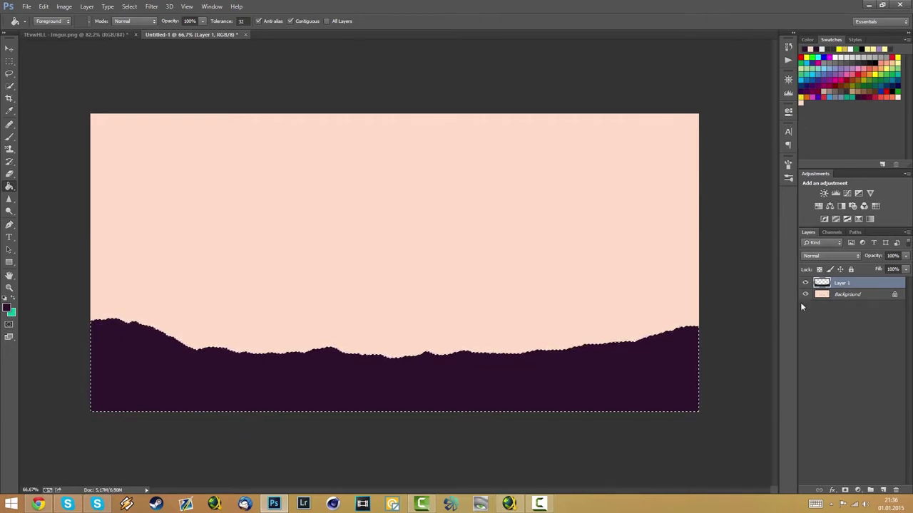
left_click(130, 8)
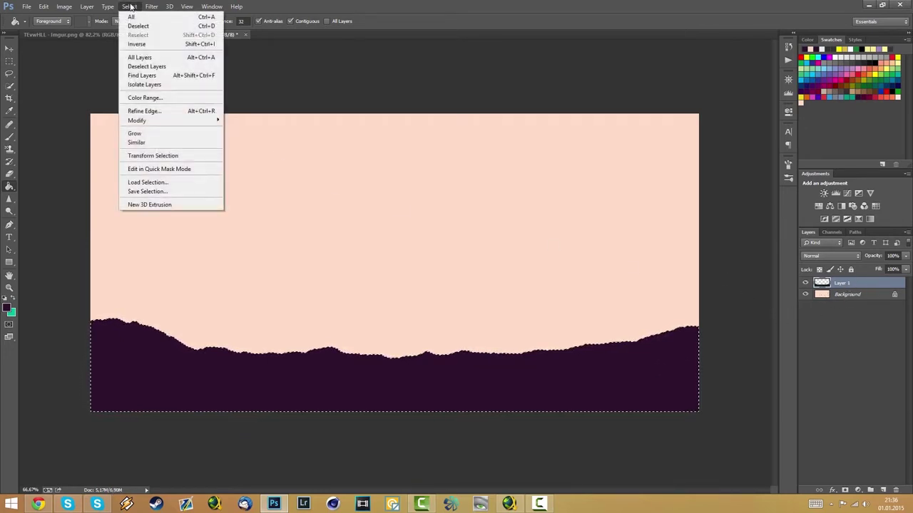
left_click(166, 27)
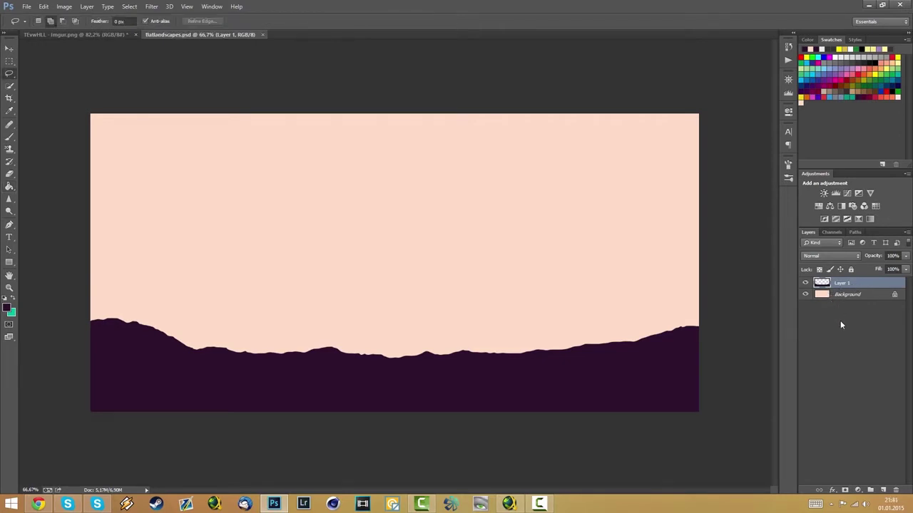
Add a new layer beneath Layer 1 and lasso a second, higher ridge across the canvas behind the foreground hill
left_click(882, 491)
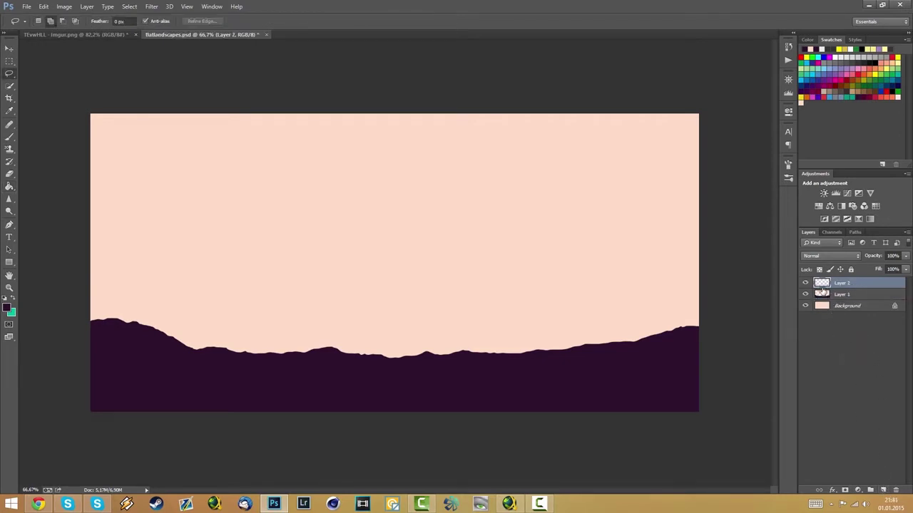
left_click_drag(859, 283, 852, 293)
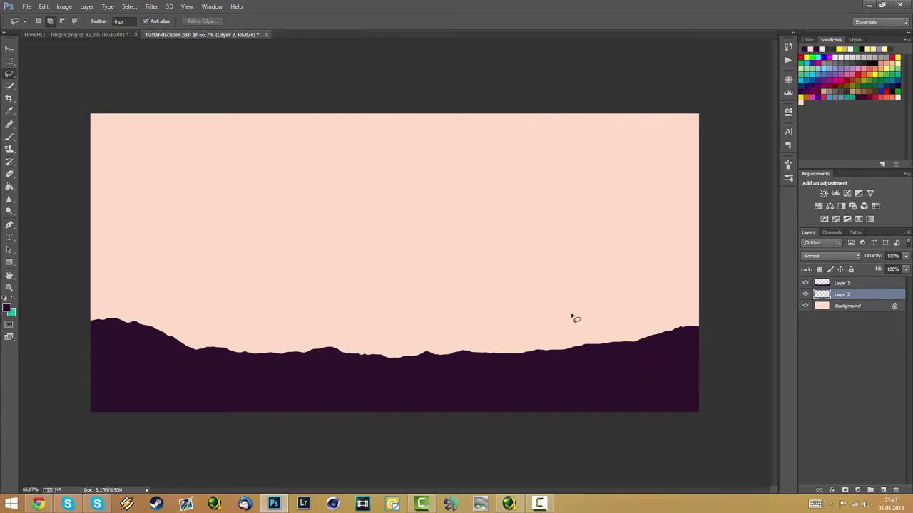
mouse_move(91, 292)
left_mouse_down()
mouse_move(254, 304)
mouse_move(312, 326)
mouse_move(361, 316)
mouse_move(496, 331)
mouse_move(700, 286)
mouse_move(710, 290)
mouse_move(722, 328)
mouse_move(632, 393)
mouse_move(457, 416)
mouse_move(113, 392)
mouse_move(69, 376)
mouse_move(30, 350)
left_mouse_up()
Fill the second ridge selection on Layer 2 with the dark maroon swatch and deselect it
left_click(9, 186)
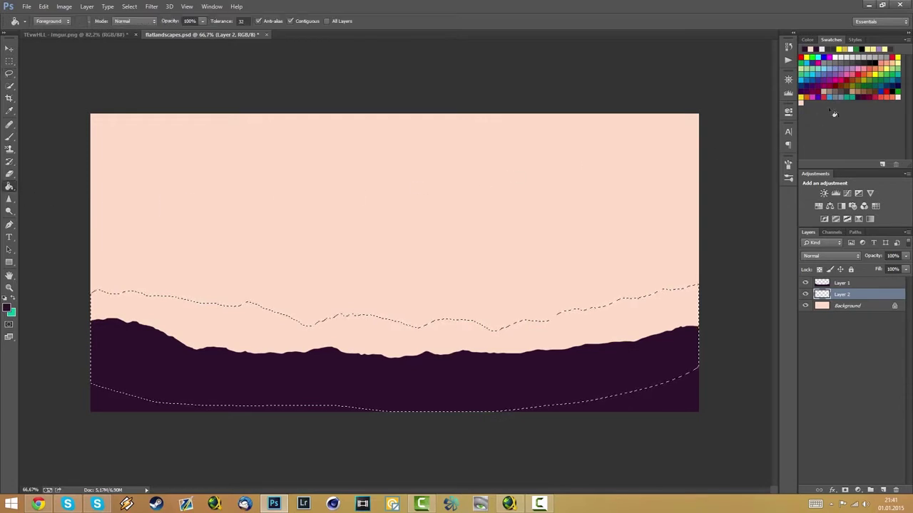
left_click(866, 94)
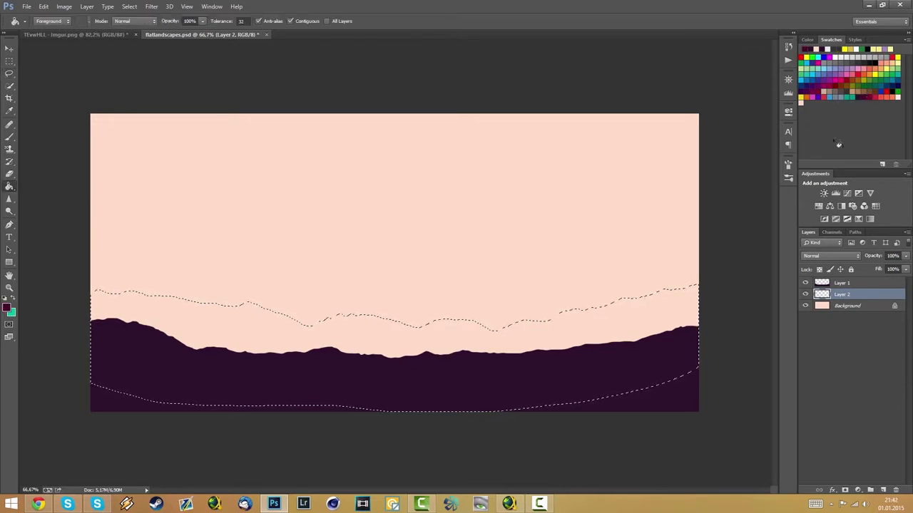
left_click(638, 327)
key("ctrl+d")
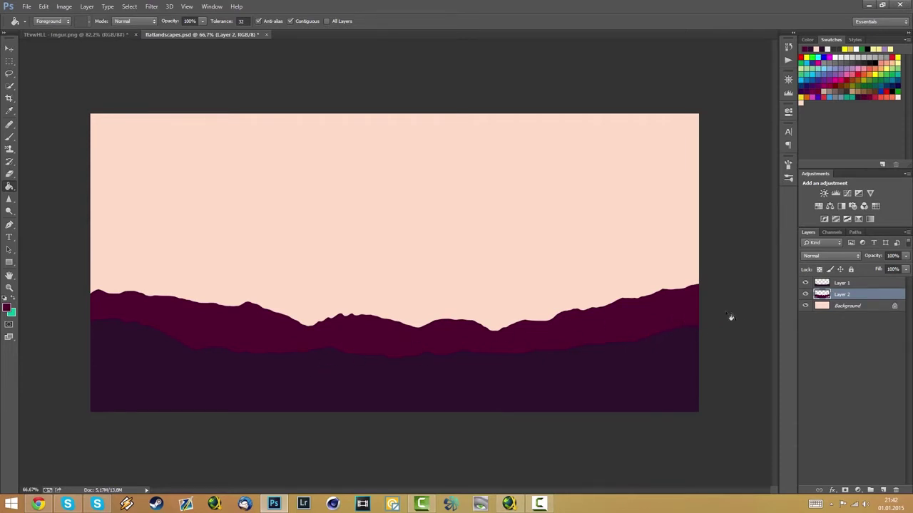
Add a new layer directly above the Background and lasso a third ridge rising toward the right side of the canvas
left_click(870, 321)
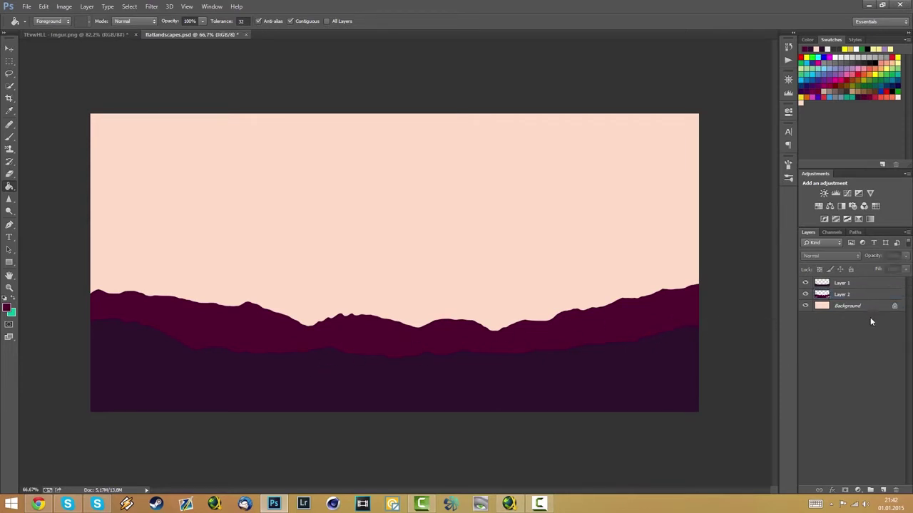
left_click(866, 305)
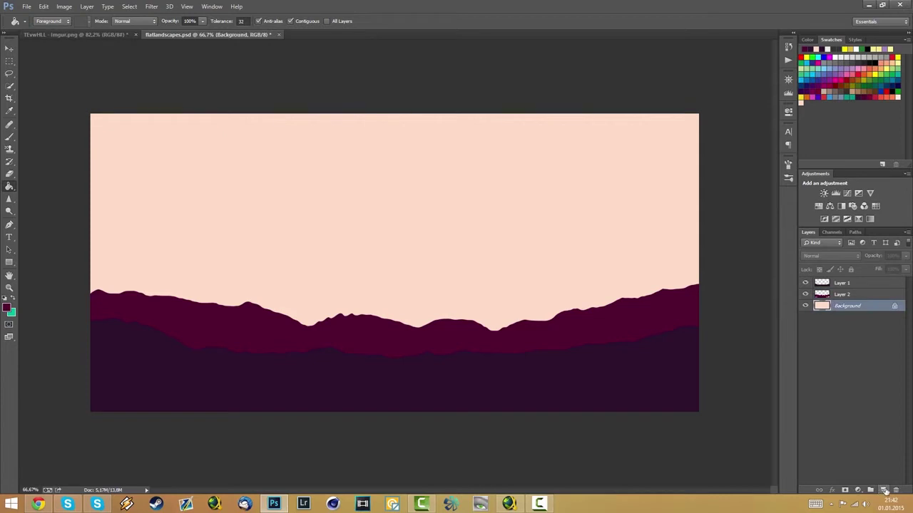
left_click(884, 492)
key("l")
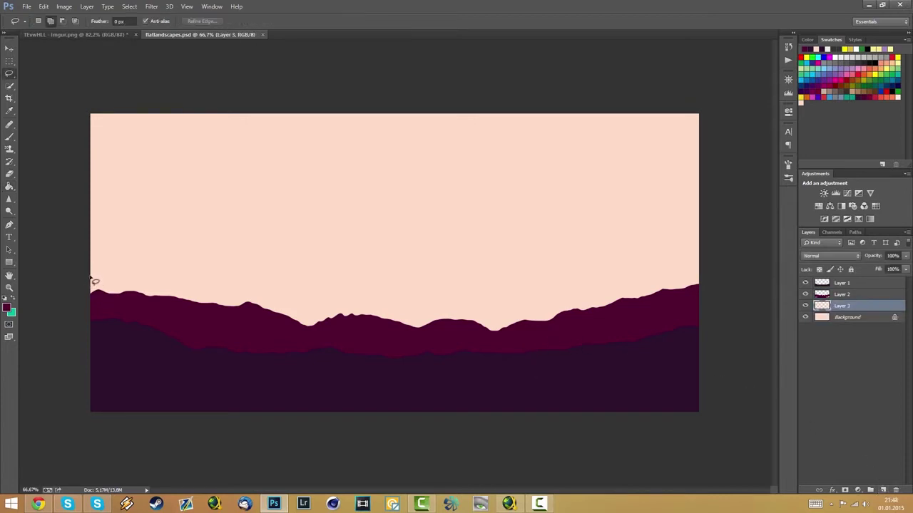
mouse_move(90, 276)
left_mouse_down()
mouse_move(140, 279)
mouse_move(94, 272)
mouse_move(120, 272)
mouse_move(344, 318)
mouse_move(423, 301)
mouse_move(456, 318)
mouse_move(532, 286)
mouse_move(551, 295)
mouse_move(701, 255)
mouse_move(724, 274)
mouse_move(692, 360)
mouse_move(515, 409)
mouse_move(146, 422)
mouse_move(47, 393)
mouse_move(23, 374)
mouse_move(47, 242)
left_mouse_up()
key("ctrl+d")
Fill the third ridge selection on Layer 3 with the crimson swatch using the Paint Bucket and deselect it
left_click(10, 186)
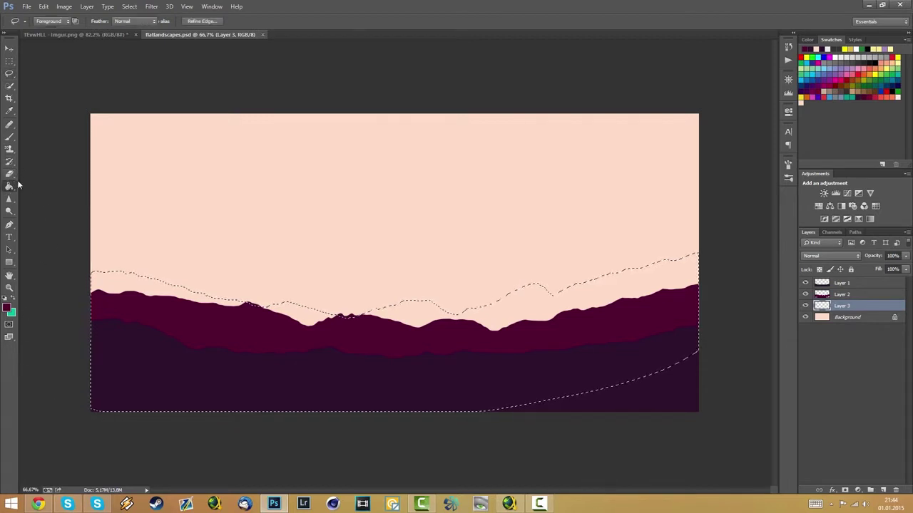
left_click(877, 92)
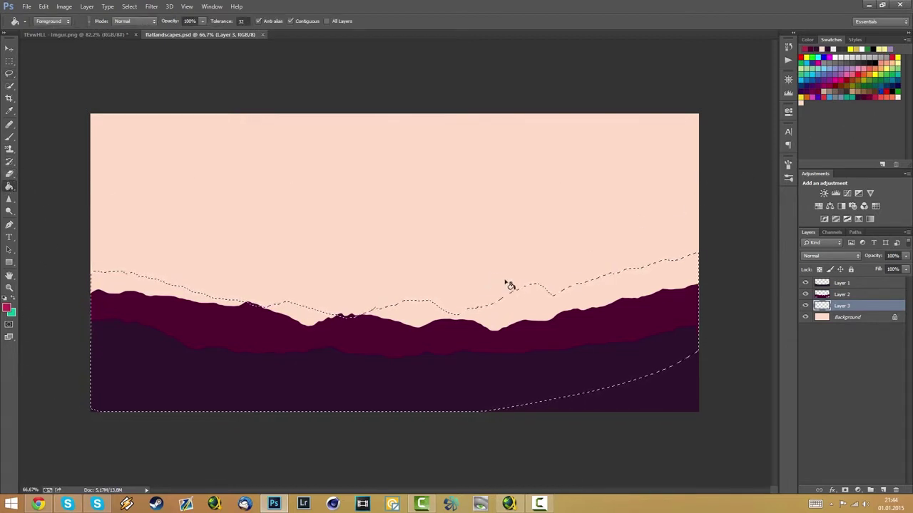
left_click(519, 298)
key("ctrl+d")
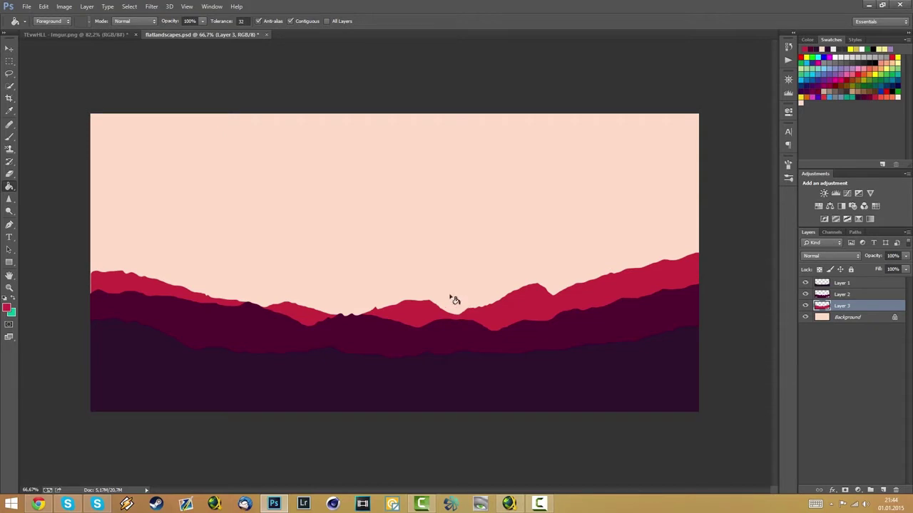
Raise the crimson ridge above the maroon one and stretch its width to about 101% to cover the canvas's left edge
mouse_move(498, 311)
left_mouse_down()
mouse_move(498, 283)
mouse_move(497, 301)
left_mouse_up()
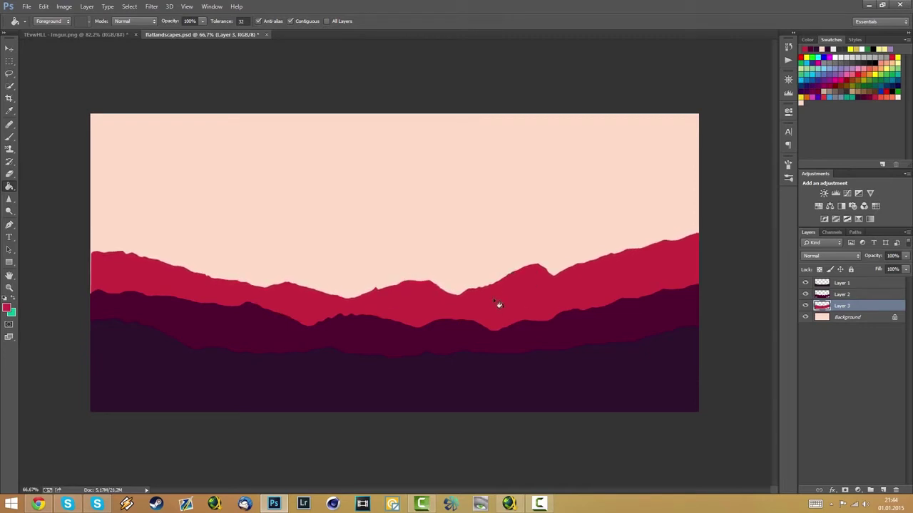
key("ctrl+t")
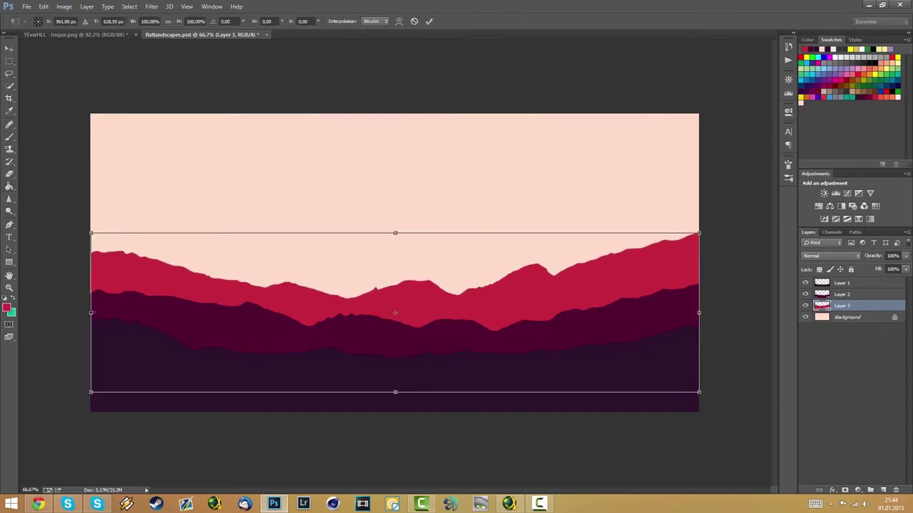
left_click_drag(90, 313, 81, 313)
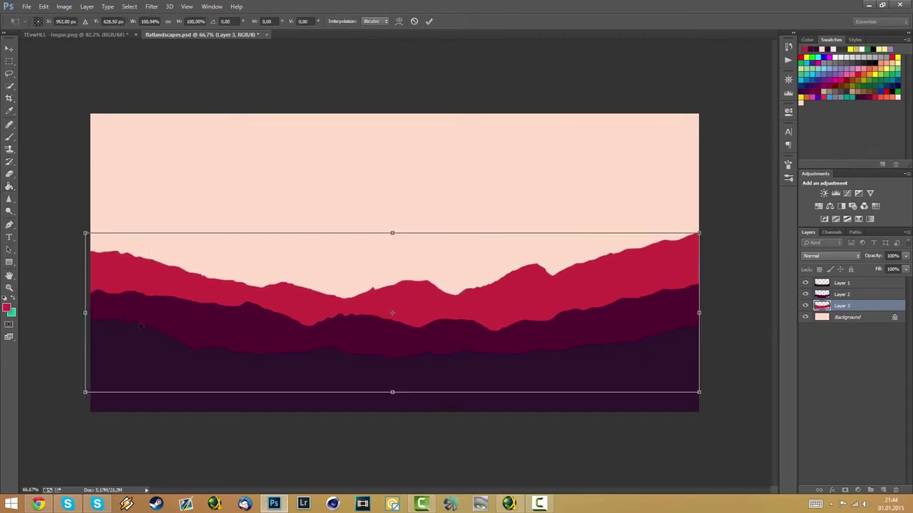
key("Return")
key("g")
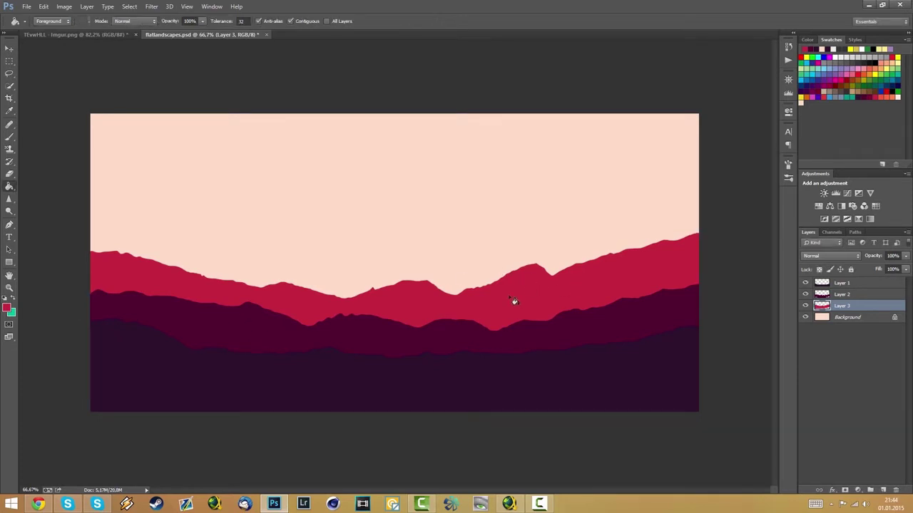
left_click_drag(506, 299, 507, 309)
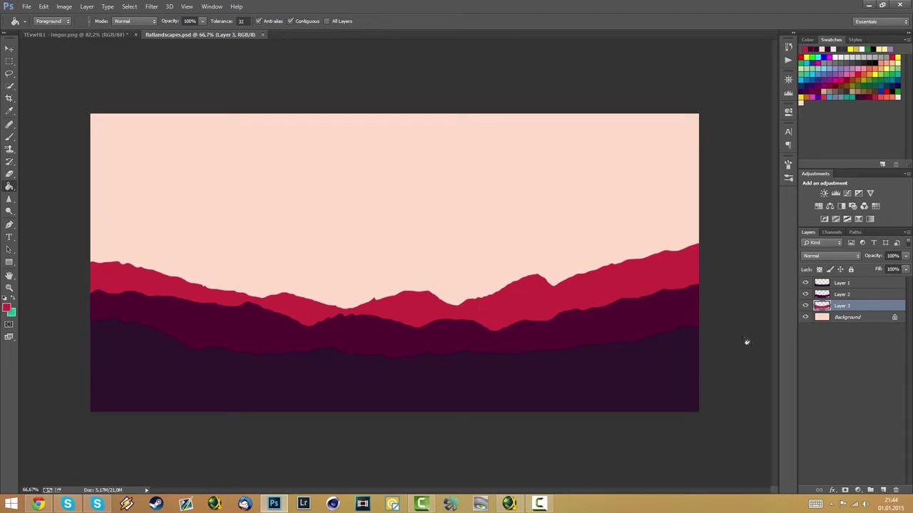
Add a new empty layer and place it between Layer 3 and the Background
left_click(884, 490)
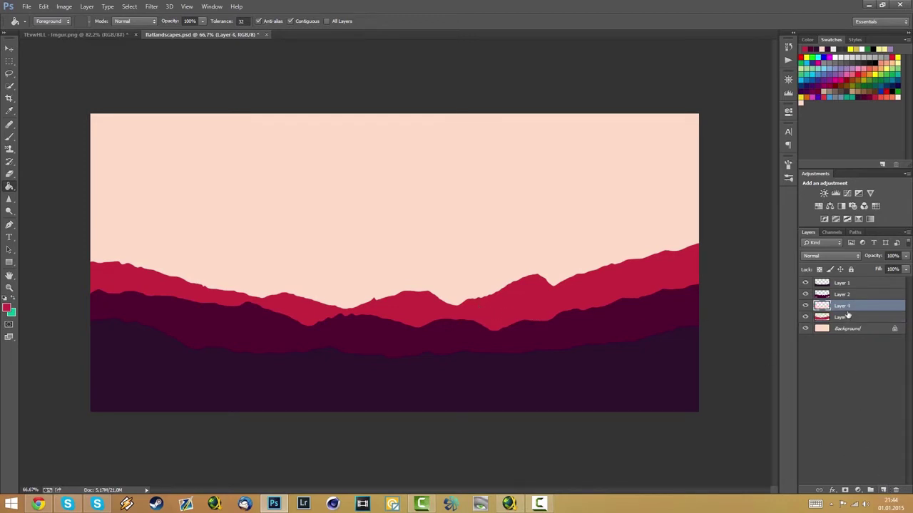
left_click_drag(844, 306, 848, 323)
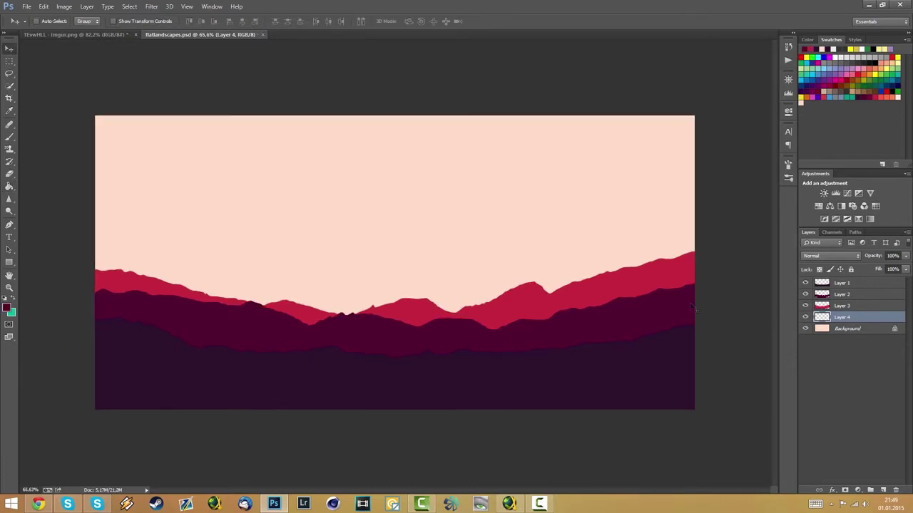
Move the maroon ridge on Layer 2 and the crimson ridge on Layer 3 slightly down
left_click(854, 306)
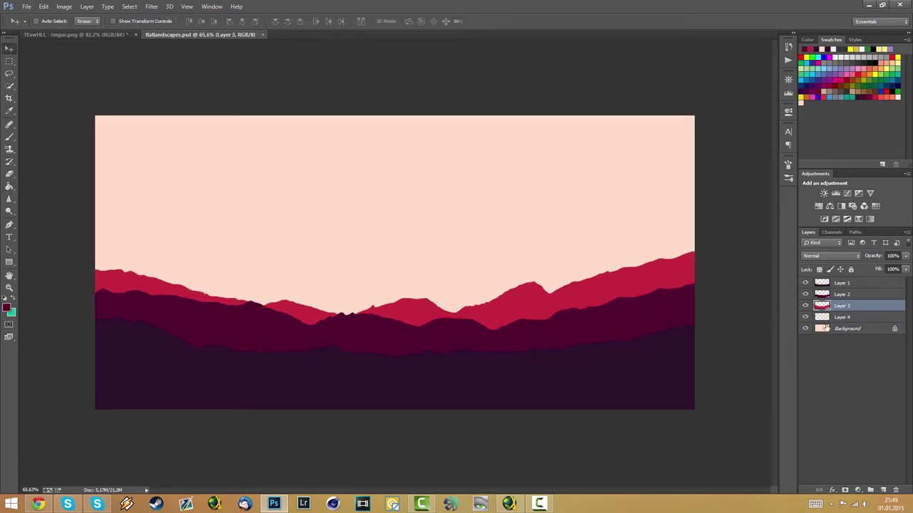
left_click(844, 294)
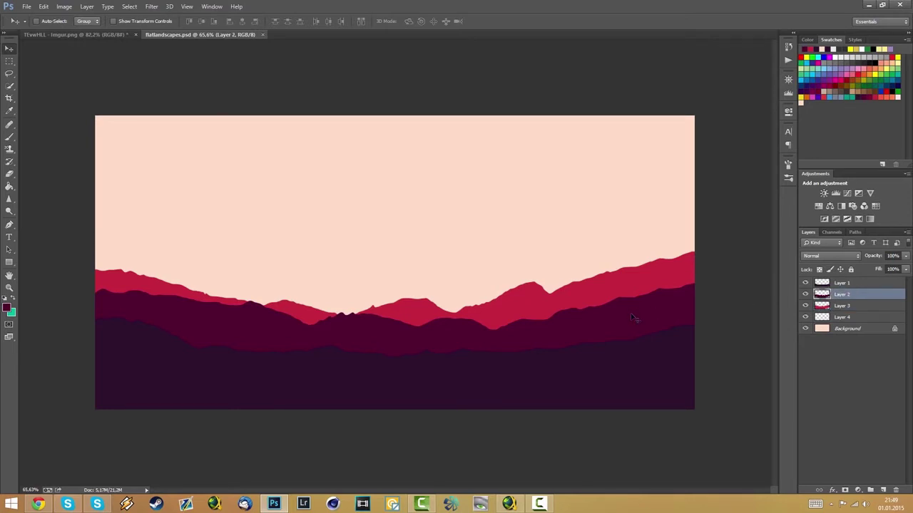
left_click_drag(631, 315, 633, 322)
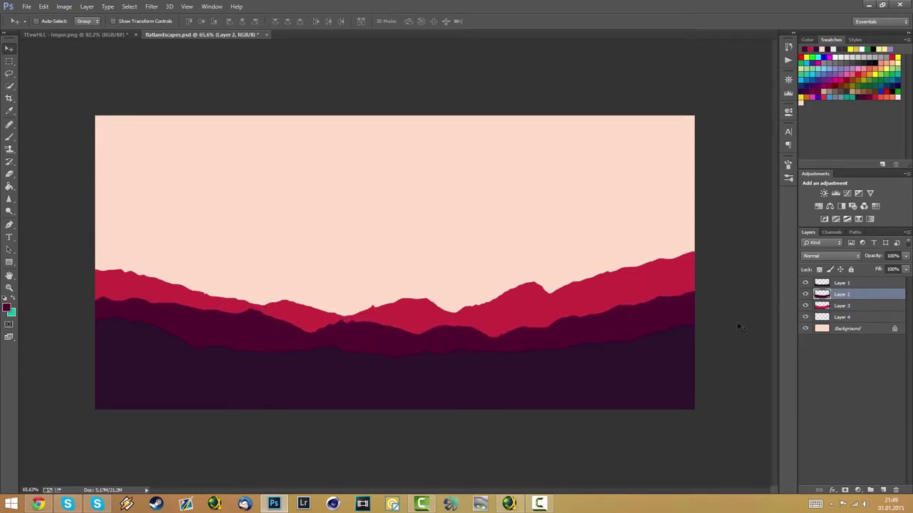
left_click(840, 283)
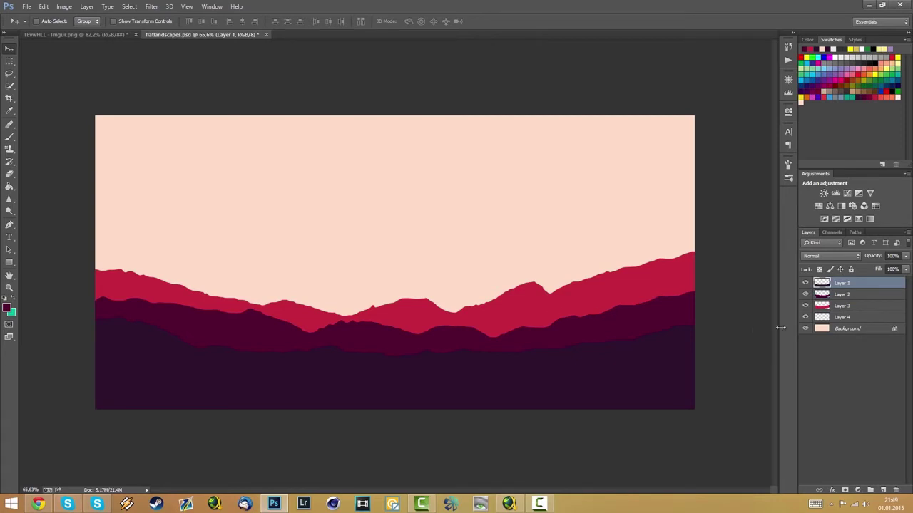
left_click(825, 308)
left_click_drag(612, 305, 606, 315)
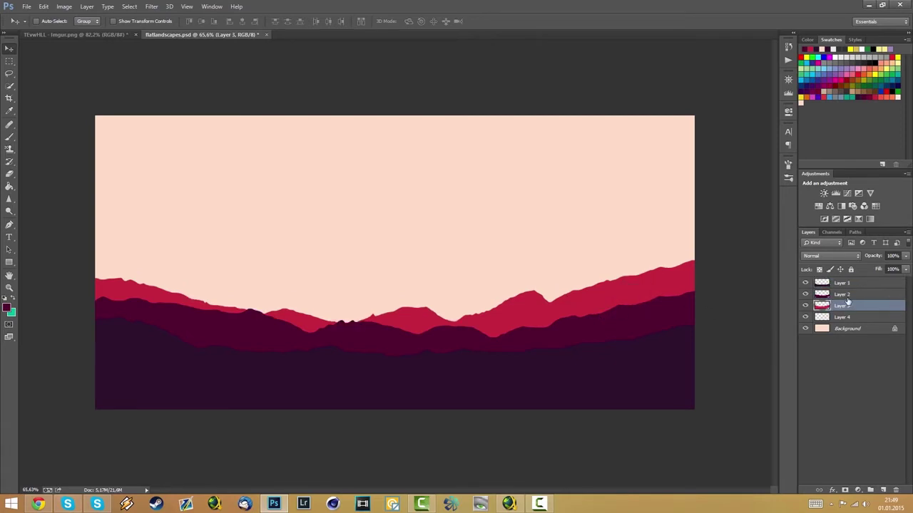
Lasso a fourth ridge outline on Layer 4 across the full canvas width, slightly above the crimson ridge
left_click(842, 283)
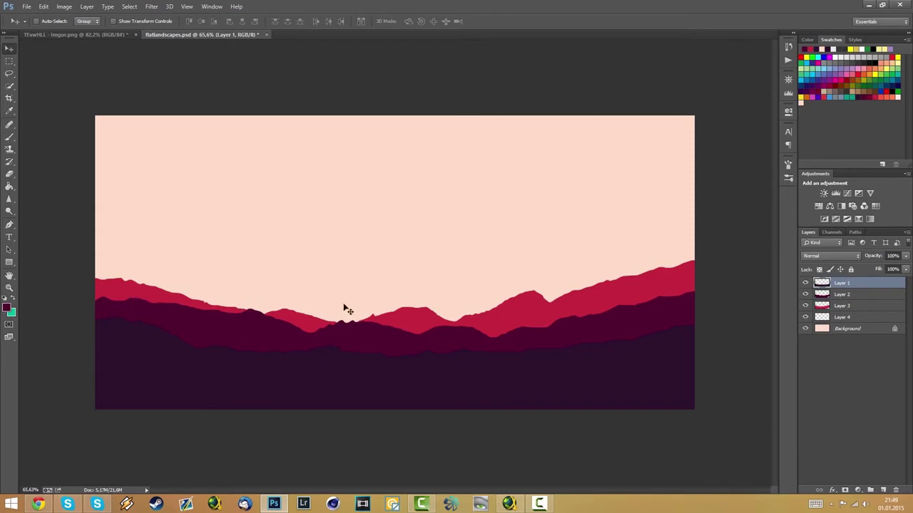
left_click(841, 316)
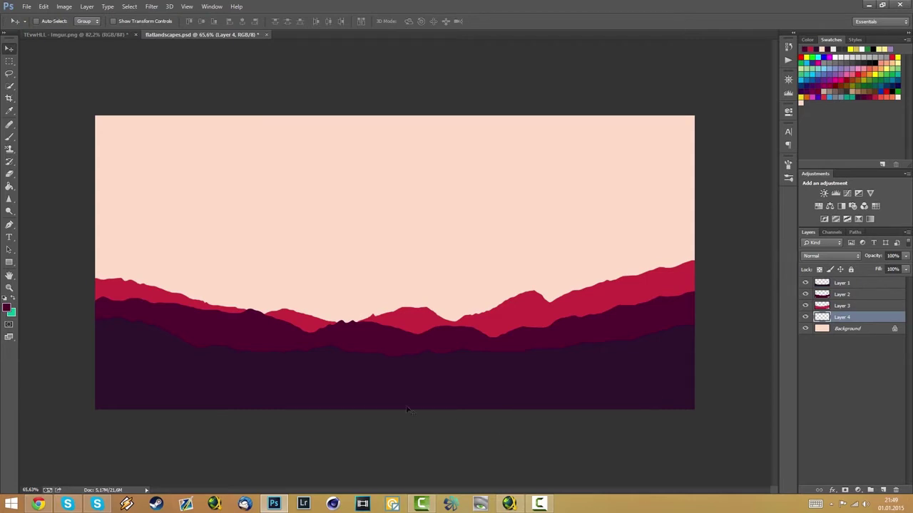
left_click(9, 73)
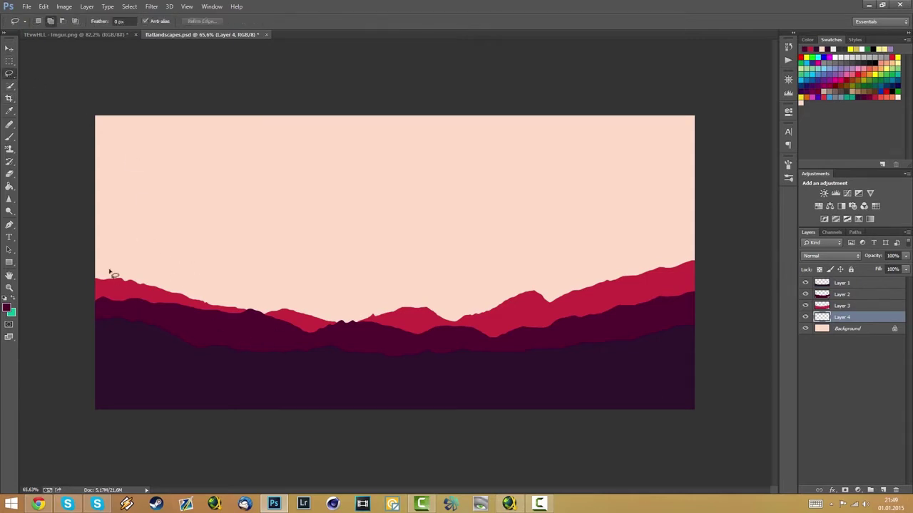
mouse_move(93, 265)
left_mouse_down()
mouse_move(149, 274)
mouse_move(114, 287)
mouse_move(160, 272)
mouse_move(251, 304)
mouse_move(293, 288)
mouse_move(340, 305)
mouse_move(367, 288)
mouse_move(437, 304)
mouse_move(481, 284)
mouse_move(501, 288)
mouse_move(553, 272)
mouse_move(561, 280)
mouse_move(599, 265)
mouse_move(684, 260)
mouse_move(698, 269)
mouse_move(511, 353)
mouse_move(295, 395)
mouse_move(82, 348)
left_mouse_up()
key("Escape")
Fill the fourth ridge selection on Layer 4 with the orange swatch, replace it with the red-orange swatch, and deselect
left_click(10, 186)
left_click(887, 94)
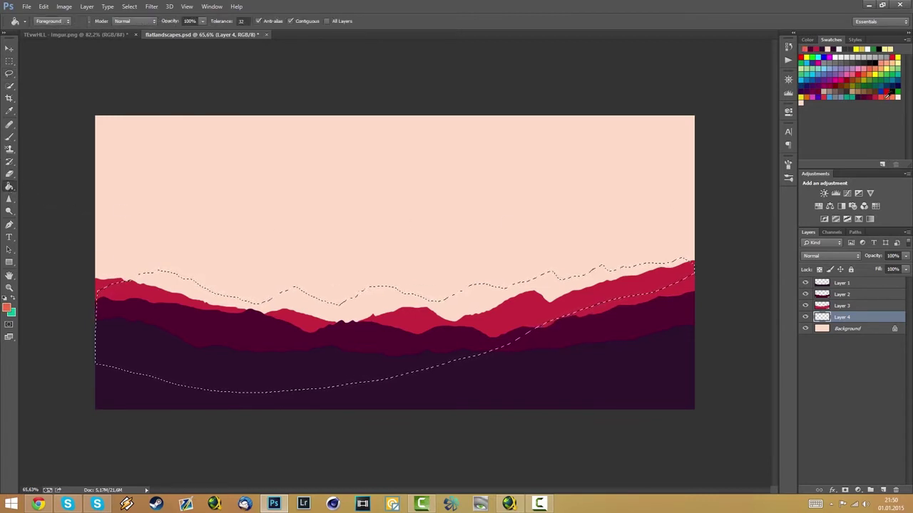
left_click(627, 291)
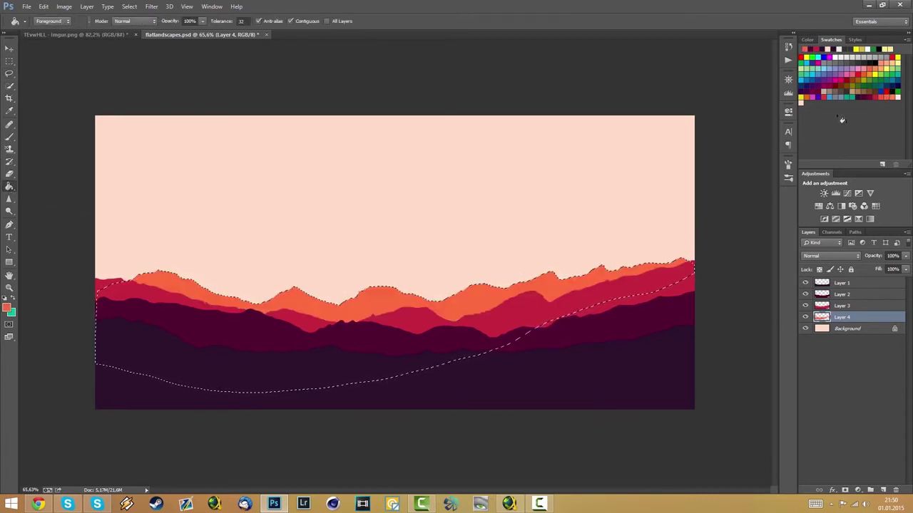
left_click(883, 93)
left_click(598, 295)
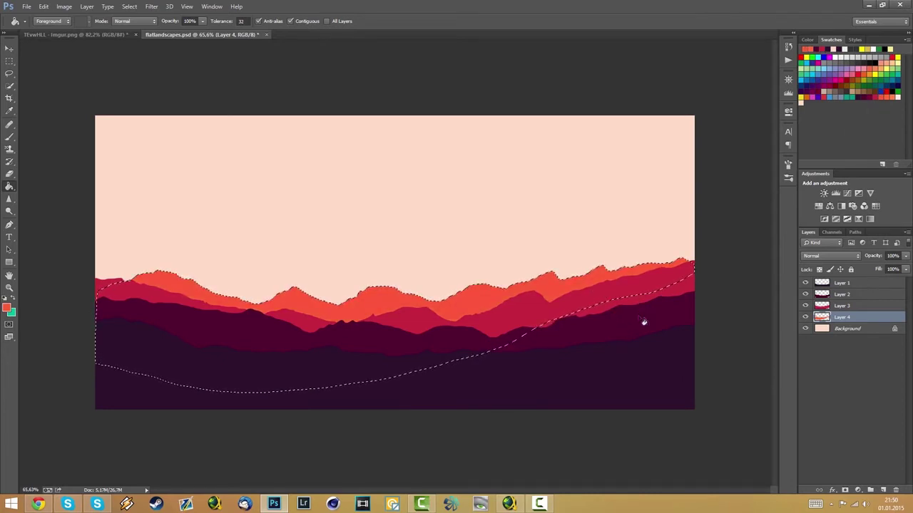
key("ctrl+d")
Lasso a small patch rising above the right end of the maroon ridge on Layer 2
left_click(823, 298)
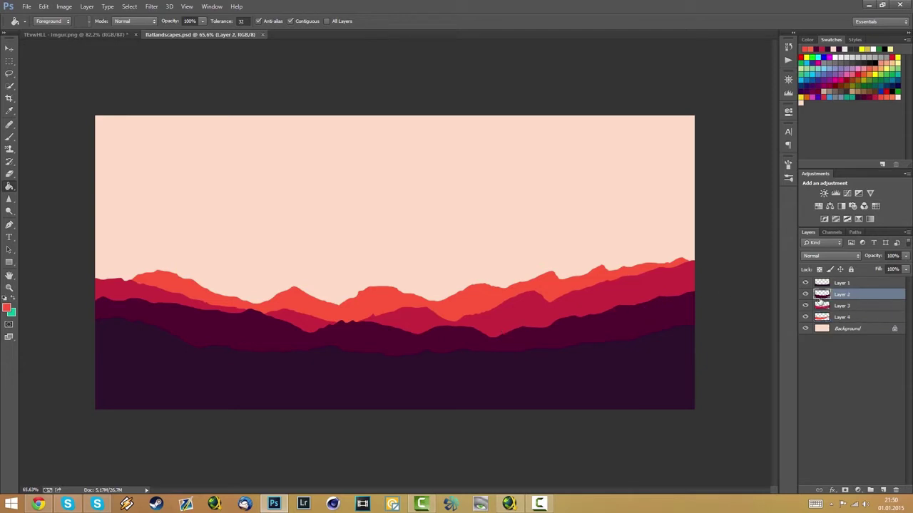
left_click(10, 74)
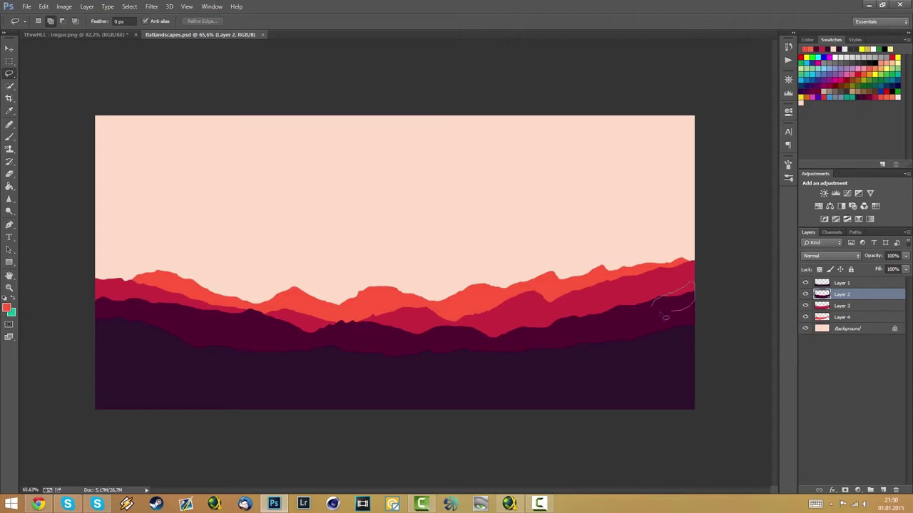
Replace the ornamental Brush tool presets with the default brushes, keeping the hard round tip
left_click(9, 136)
left_click(47, 22)
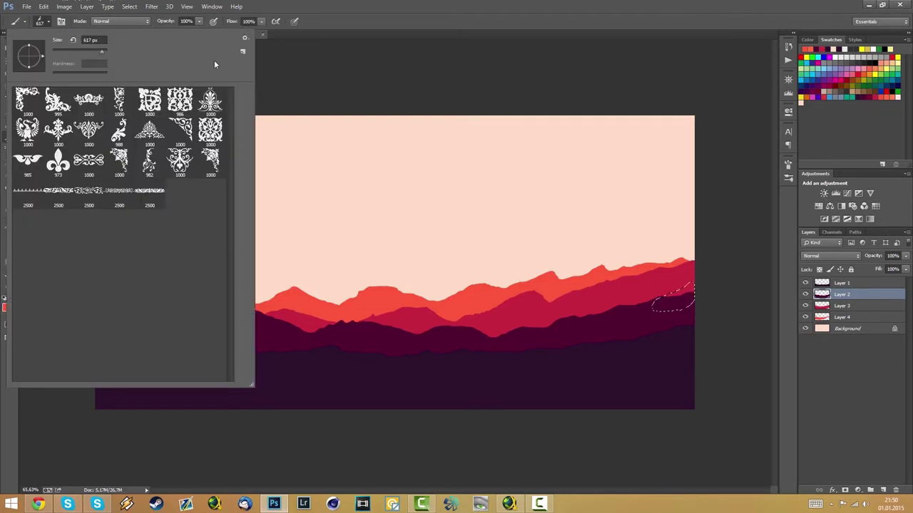
left_click(246, 38)
left_click(285, 154)
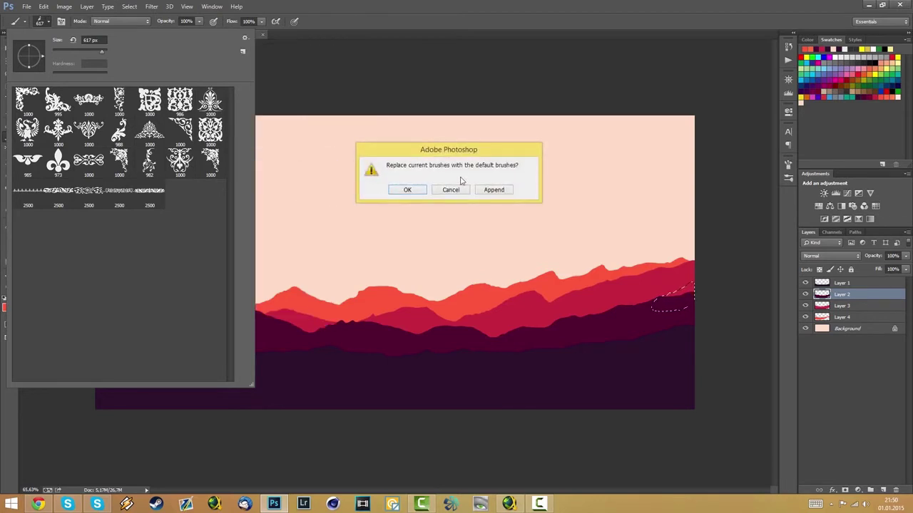
left_click(422, 191)
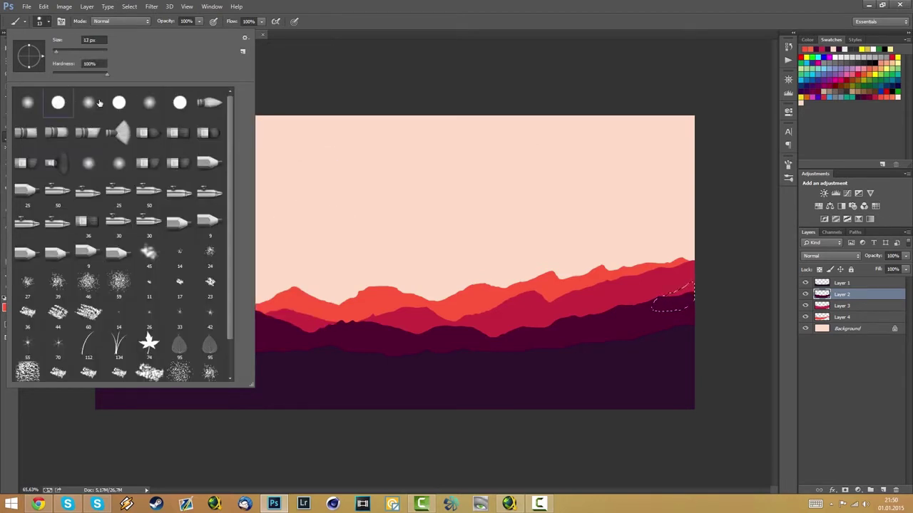
left_click(49, 23)
left_click(48, 23)
left_click(48, 22)
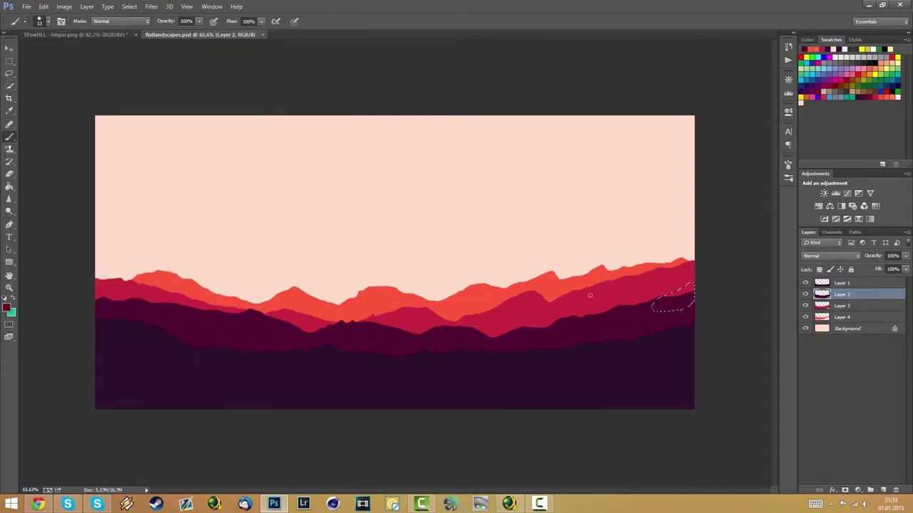
Enlarge the hard round brush, paint the selected patch of Layer 2 in the ridge's maroon, and deselect
right_click(599, 268)
left_click_drag(656, 161, 663, 162)
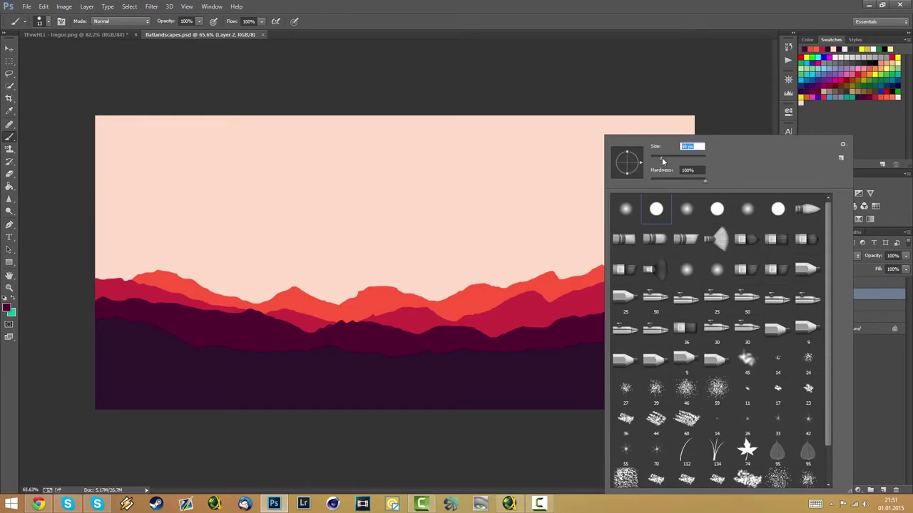
left_click(592, 328)
left_click_drag(678, 290, 688, 295)
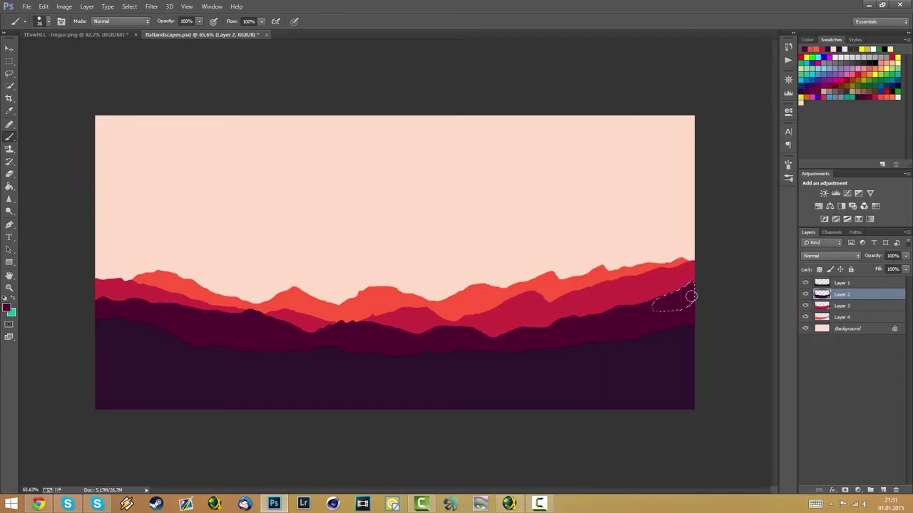
key("ctrl+d")
Lasso the upper edge of the crimson ridge's right end on Layer 3, delete it, and deselect
key("l")
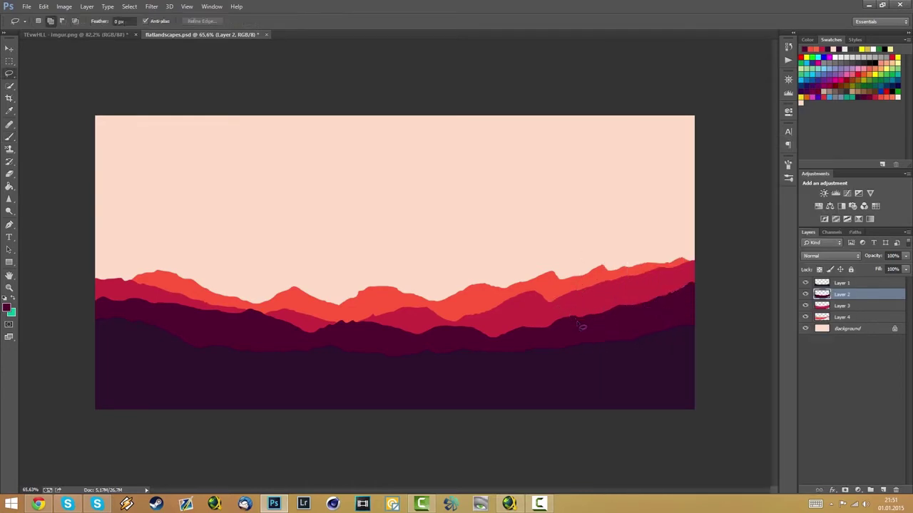
left_click(805, 317)
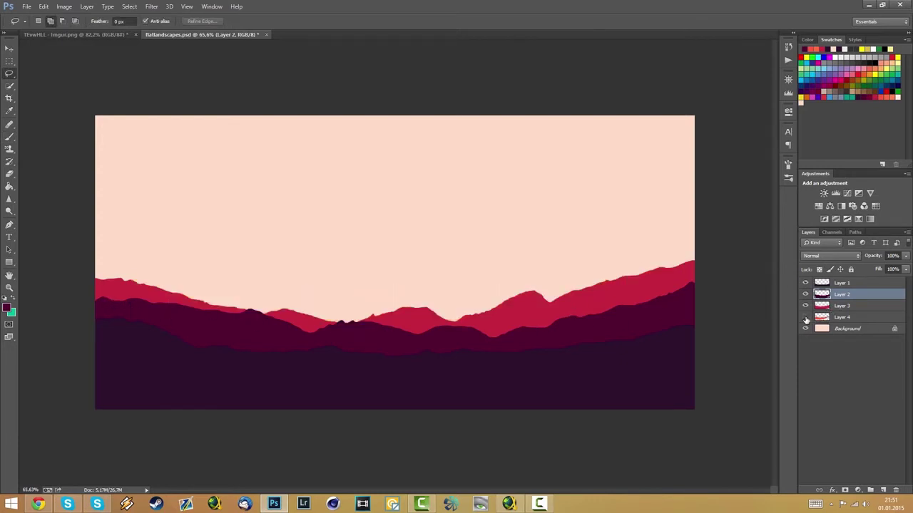
left_click(805, 316)
left_click(805, 305)
left_click(805, 305)
left_click(820, 307)
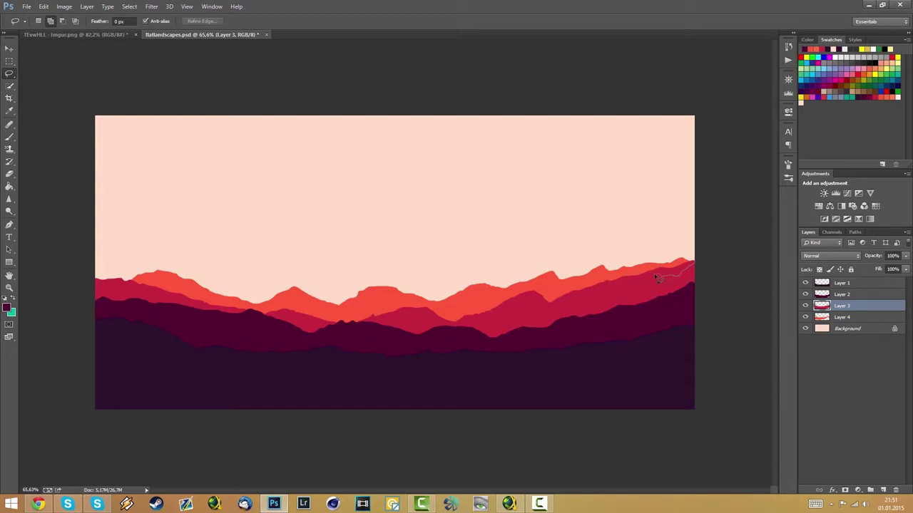
mouse_move(639, 275)
left_mouse_down()
mouse_move(685, 247)
mouse_move(702, 251)
mouse_move(700, 268)
left_mouse_up()
key("Delete")
key("ctrl+d")
Add an empty layer directly above the Background and lasso a fifth, higher ridge outline on it for a Paint Bucket fill
key("alt+comma")
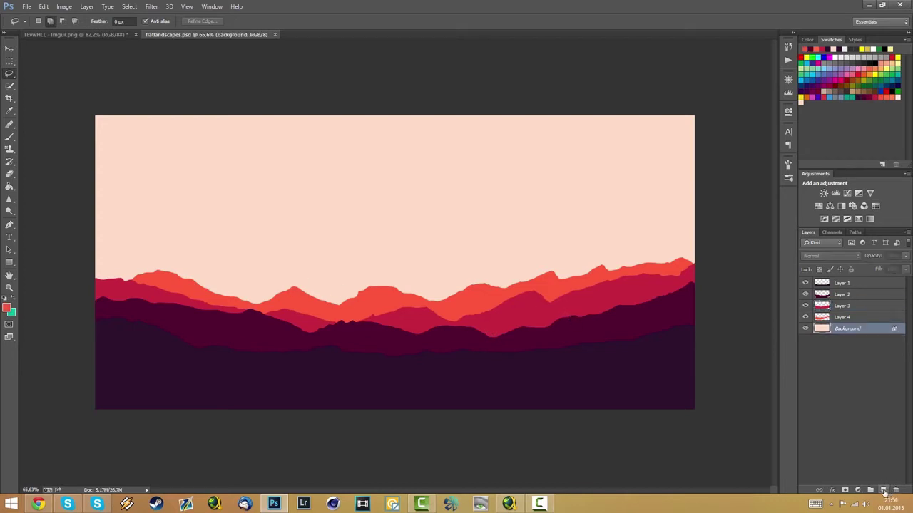
left_click(883, 490)
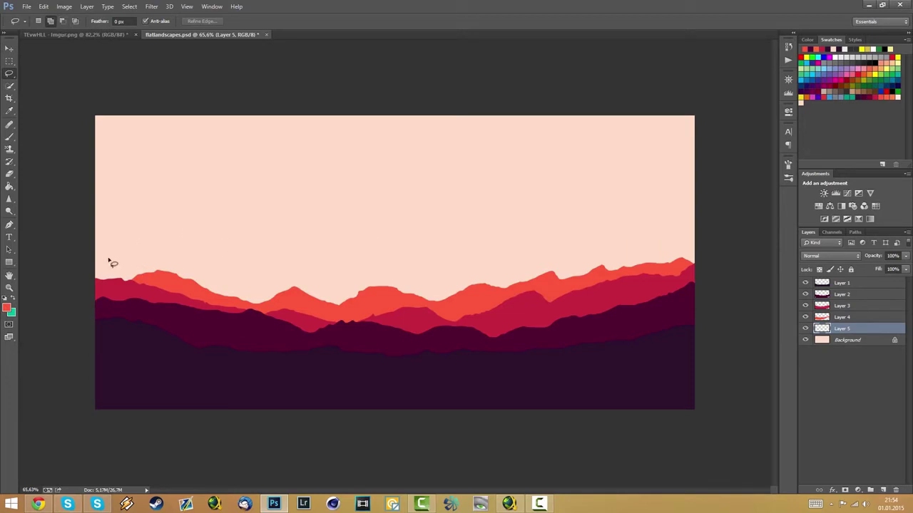
mouse_move(96, 264)
left_mouse_down()
mouse_move(145, 267)
mouse_move(173, 256)
mouse_move(210, 288)
mouse_move(260, 302)
left_mouse_up()
mouse_move(319, 294)
left_mouse_down()
mouse_move(347, 282)
mouse_move(381, 299)
mouse_move(434, 274)
mouse_move(470, 290)
mouse_move(552, 282)
mouse_move(605, 266)
mouse_move(619, 245)
mouse_move(701, 267)
left_mouse_up()
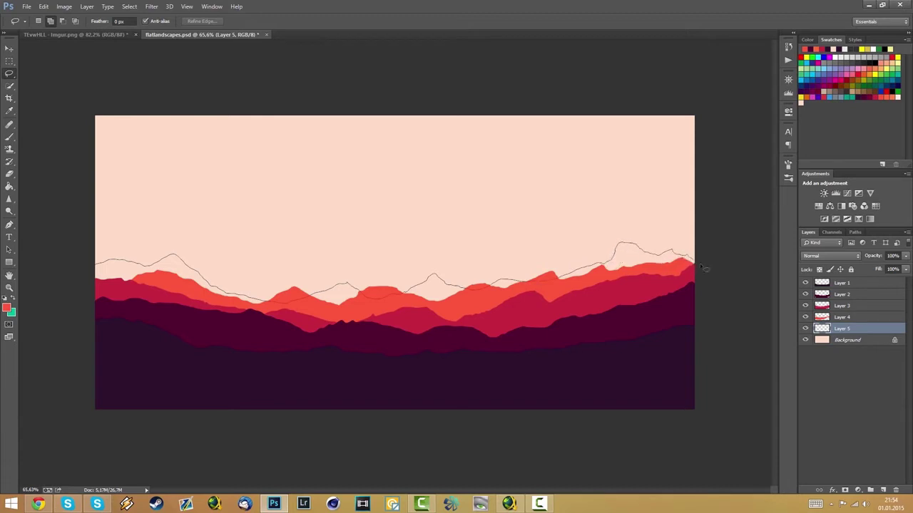
mouse_move(646, 293)
left_mouse_down()
mouse_move(539, 333)
mouse_move(406, 365)
mouse_move(286, 378)
mouse_move(177, 360)
mouse_move(77, 325)
mouse_move(60, 270)
left_mouse_up()
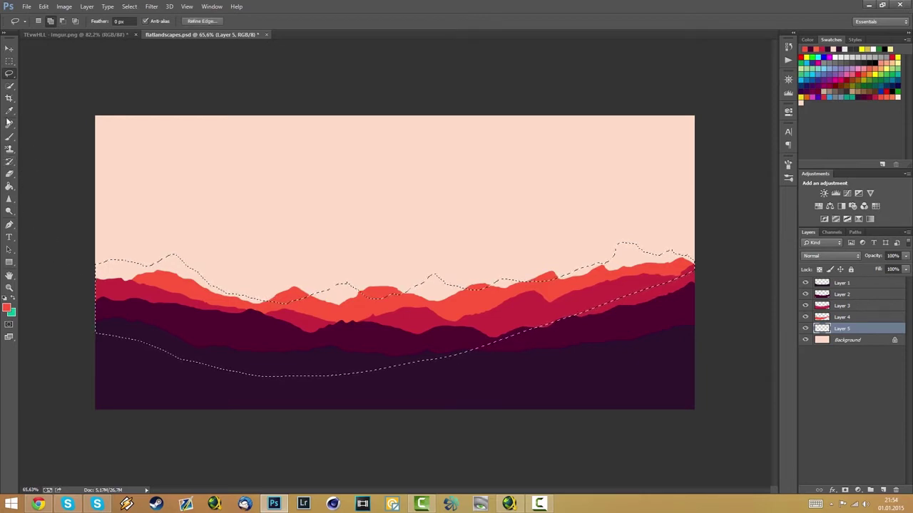
left_click(12, 184)
left_click(188, 291)
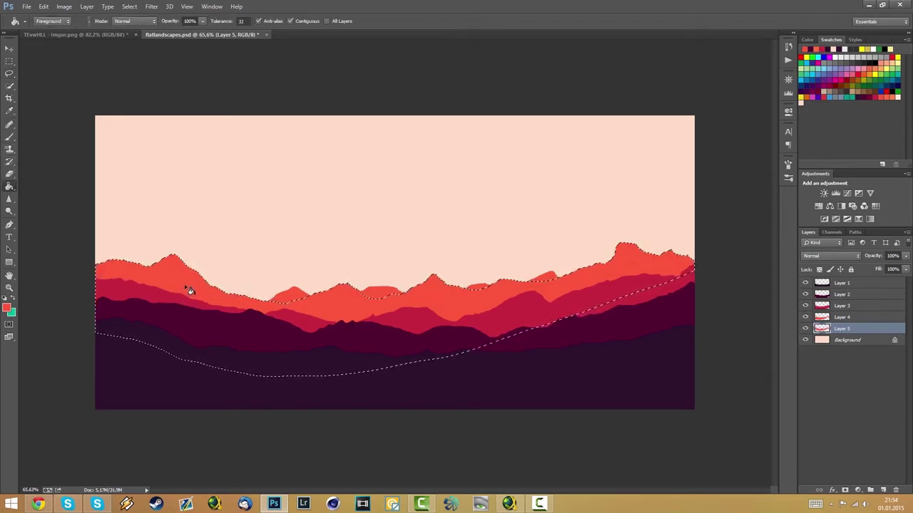
key("ctrl+z")
left_click(333, 304)
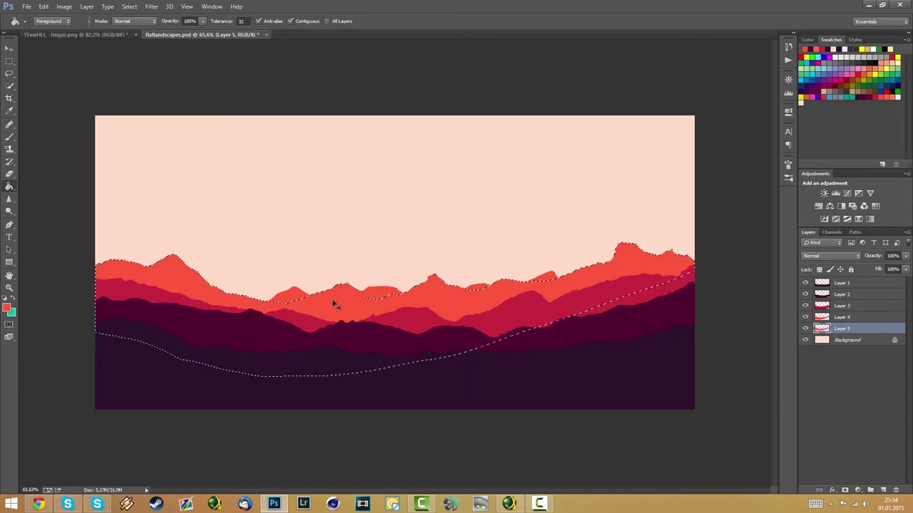
key("ctrl+d")
left_click(822, 282, "ctrl")
key("Delete")
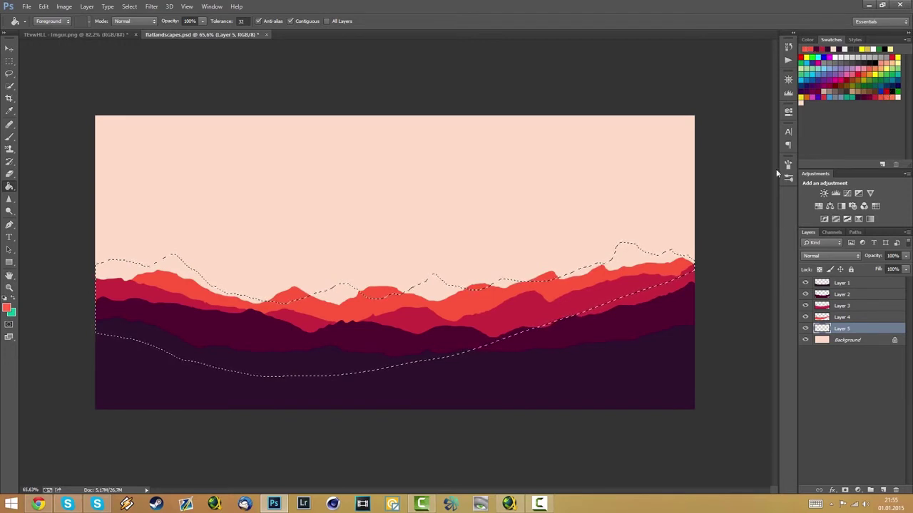
Fill the fifth ridge selection on Layer 5 with the lighter orange, deselect, and save the document
left_click(529, 303)
key("ctrl+d")
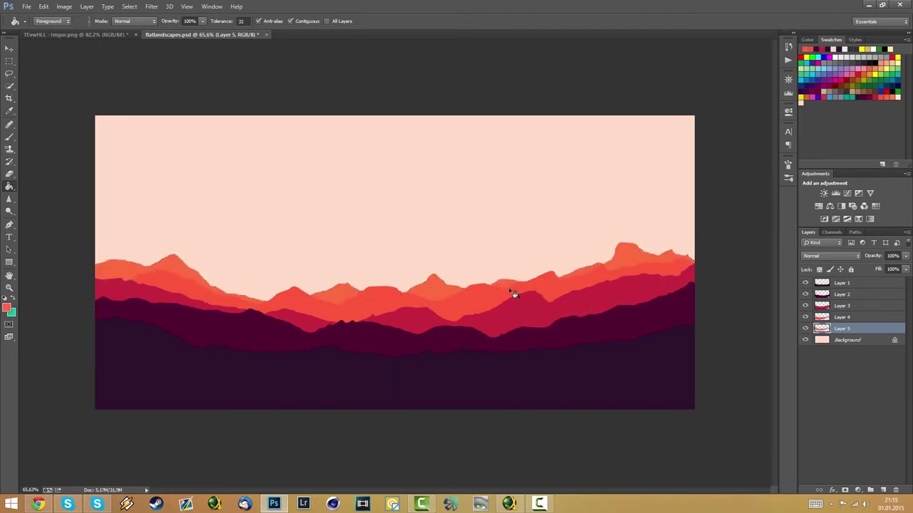
key("ctrl+s")
Lasso the upper middle part of the plum ridge on Layer 1 with a jagged lower edge, delete it, and deselect
left_click(847, 284)
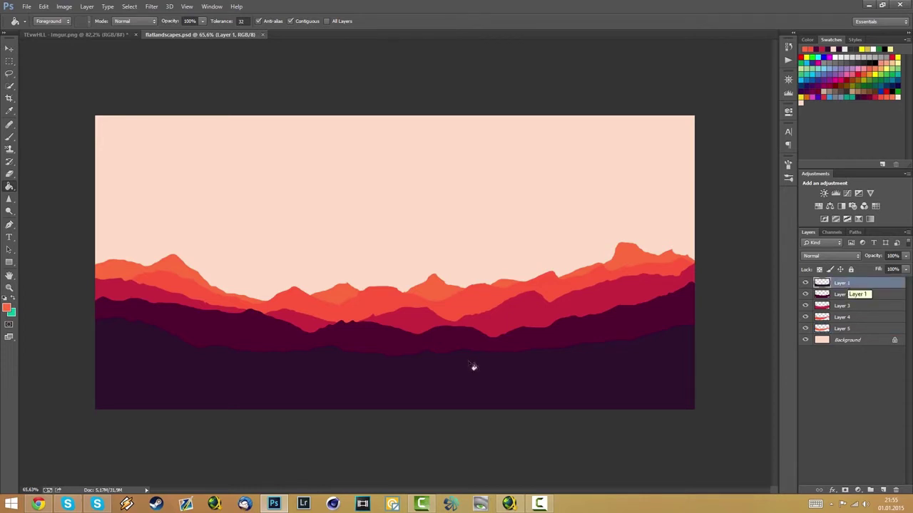
left_click(10, 75)
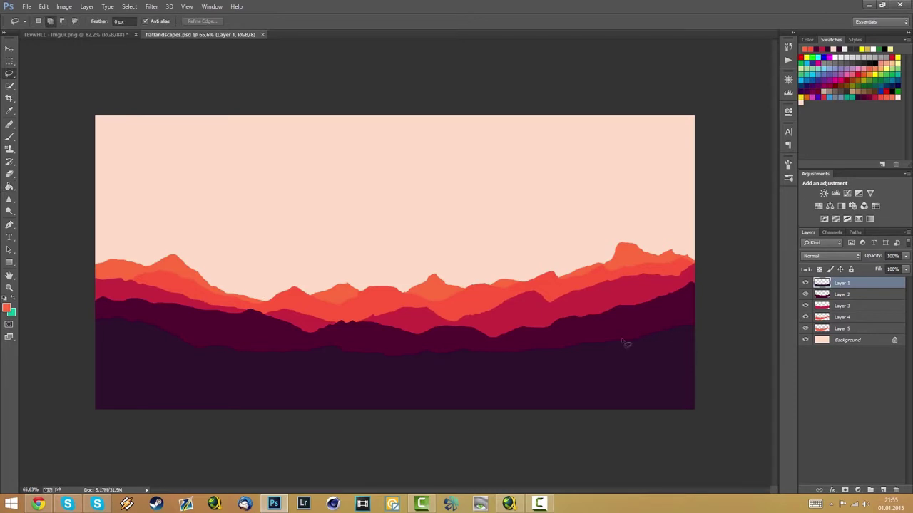
mouse_move(620, 345)
left_mouse_down()
mouse_move(538, 368)
mouse_move(436, 366)
mouse_move(408, 376)
mouse_move(265, 374)
mouse_move(203, 352)
mouse_move(203, 341)
mouse_move(298, 308)
left_mouse_up()
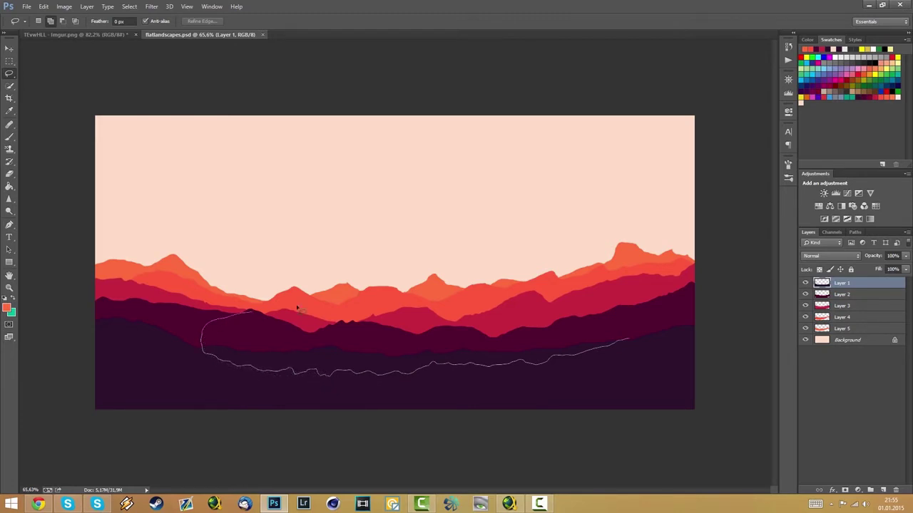
left_click_drag(593, 300, 629, 338)
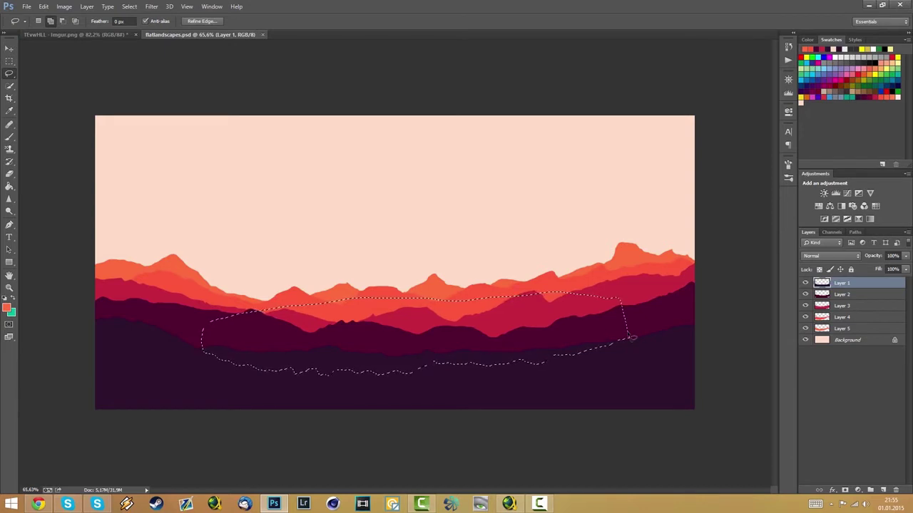
key("ctrl+d")
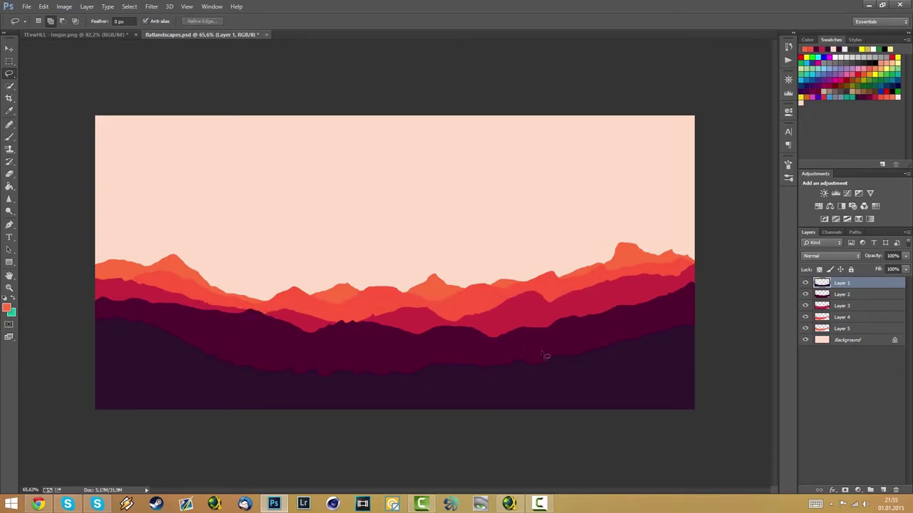
Add a new empty layer directly above the Background, beneath all the ridges, with no selection active
left_click(848, 341)
left_click(856, 284)
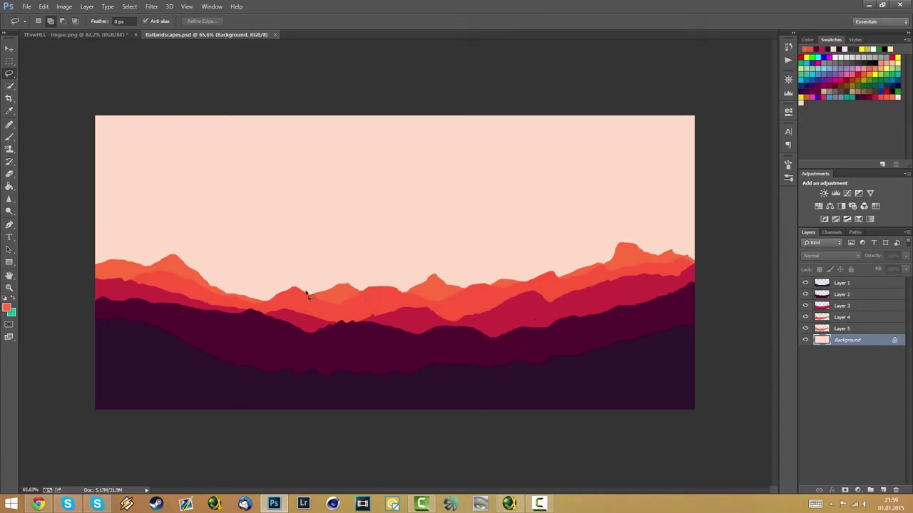
mouse_move(297, 301)
left_mouse_down()
mouse_move(387, 218)
mouse_move(432, 244)
mouse_move(509, 319)
mouse_move(329, 338)
left_mouse_up()
key("ctrl+d")
left_click(884, 491)
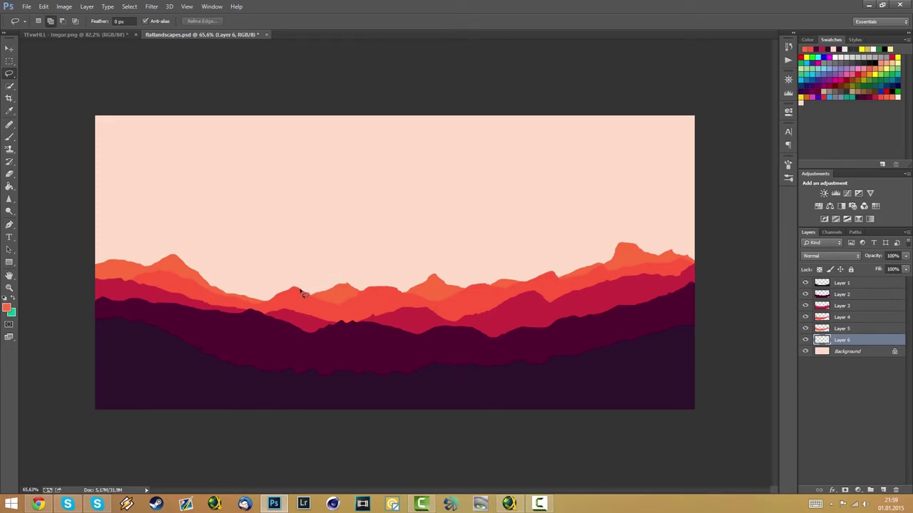
Lasso a tall central mountain with a smaller side peak on Layer 6 and fill it with the orange foreground colour
mouse_move(301, 292)
left_mouse_down()
mouse_move(400, 219)
mouse_move(493, 278)
mouse_move(531, 262)
mouse_move(570, 286)
left_mouse_up()
mouse_move(511, 337)
left_mouse_down()
mouse_move(326, 373)
mouse_move(253, 313)
left_mouse_up()
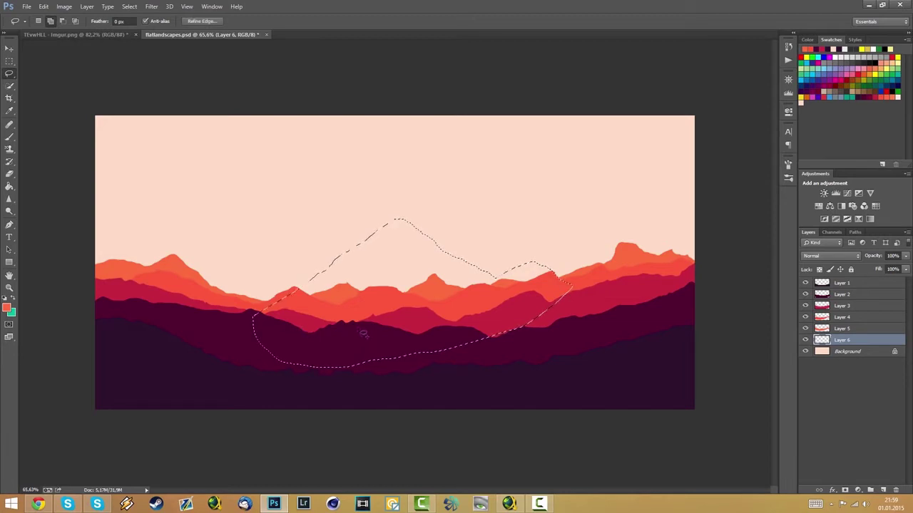
left_click(9, 186)
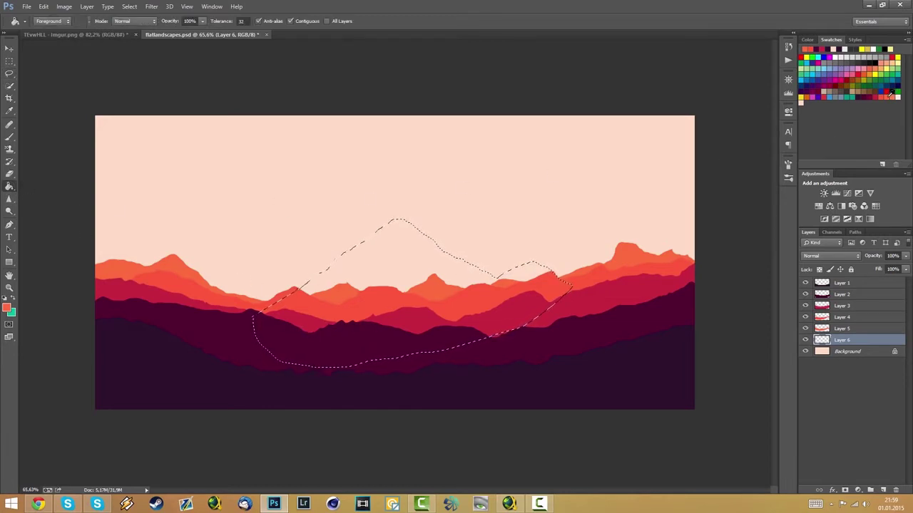
left_click(424, 257)
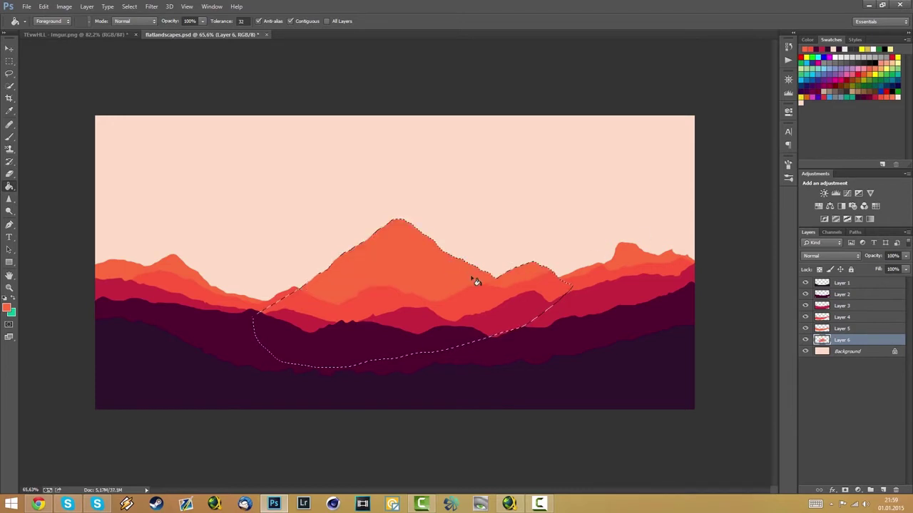
Deselect, lock the transparent pixels of Layer 3, and recolour its ridge dark maroon
key("ctrl+d")
left_click(480, 291, "ctrl")
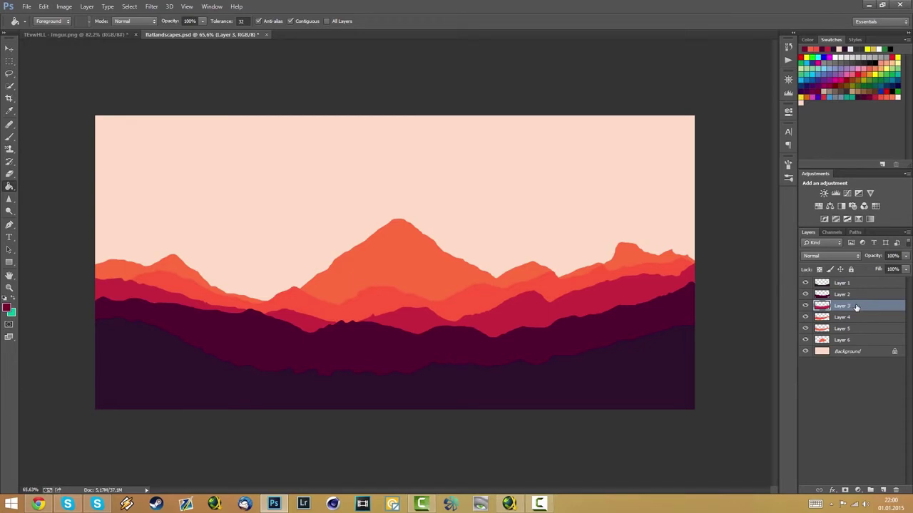
left_click(818, 270)
left_click(650, 301)
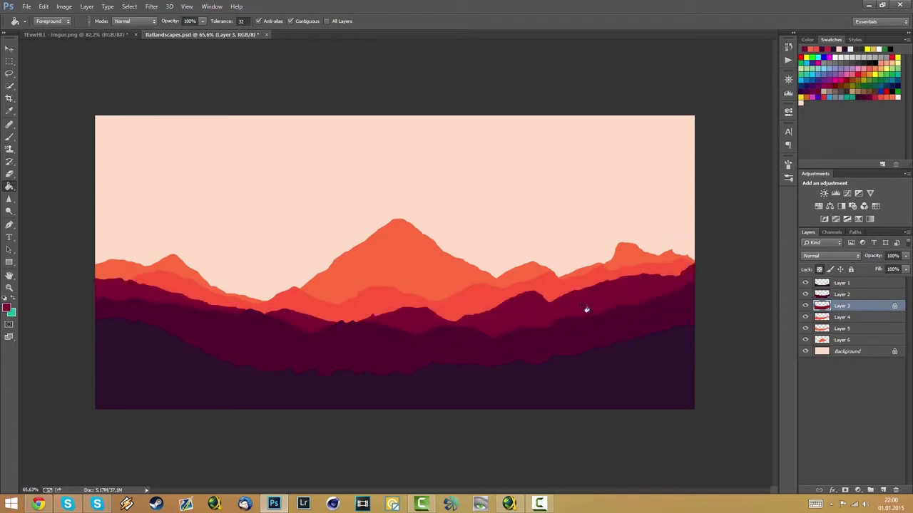
Lock the transparent pixels of Layer 4 and recolour its ridge crimson
left_click(855, 319)
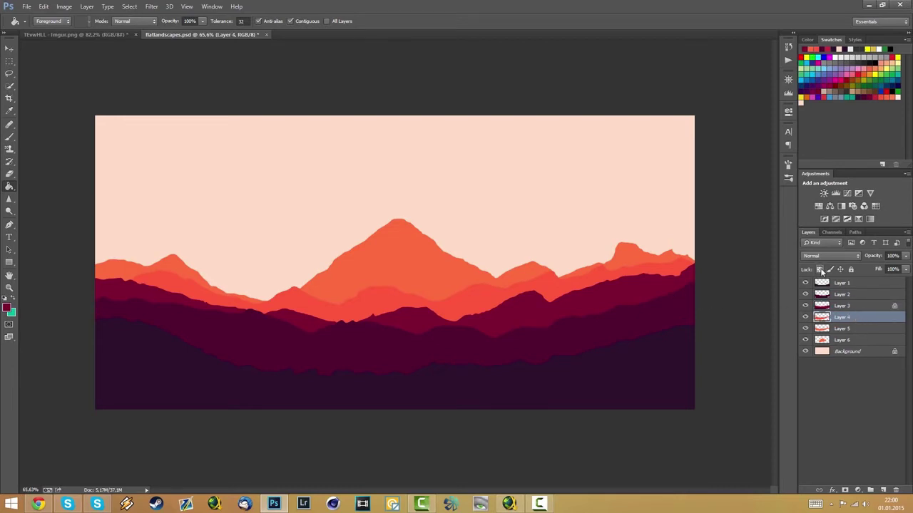
left_click(820, 270)
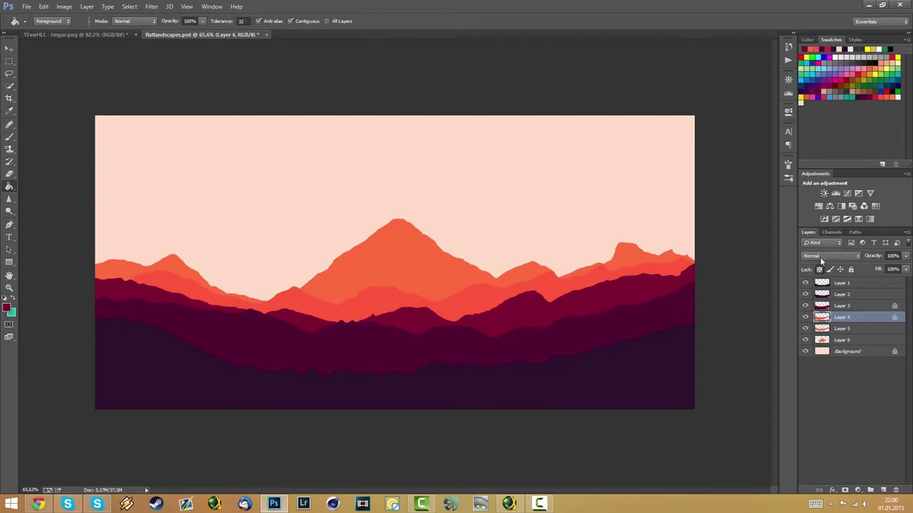
left_click(878, 94)
left_click(589, 293)
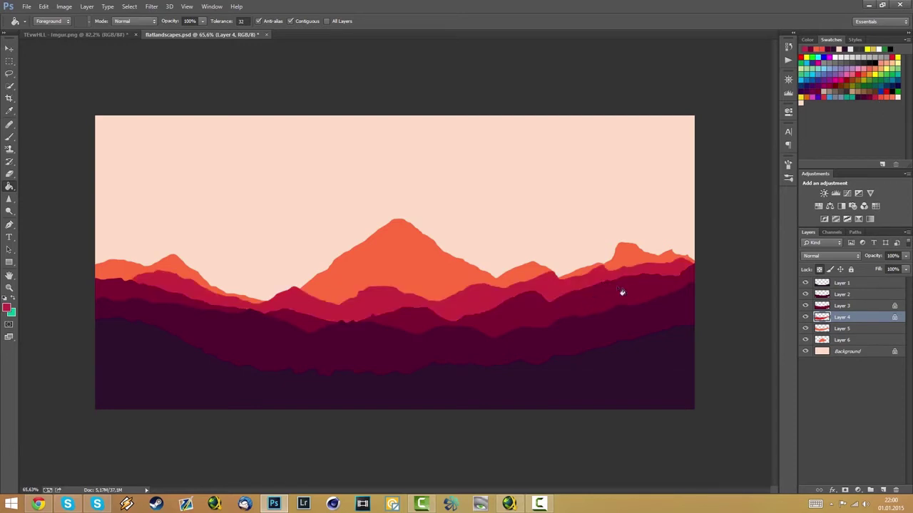
Recolour the ridge on Layer 5 with the red-orange swatch
left_click(848, 328)
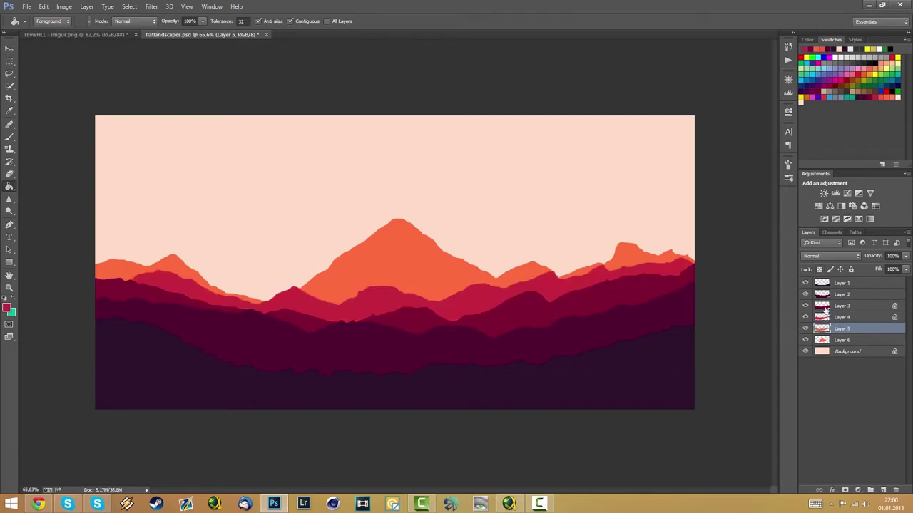
left_click(879, 98)
left_click(467, 296)
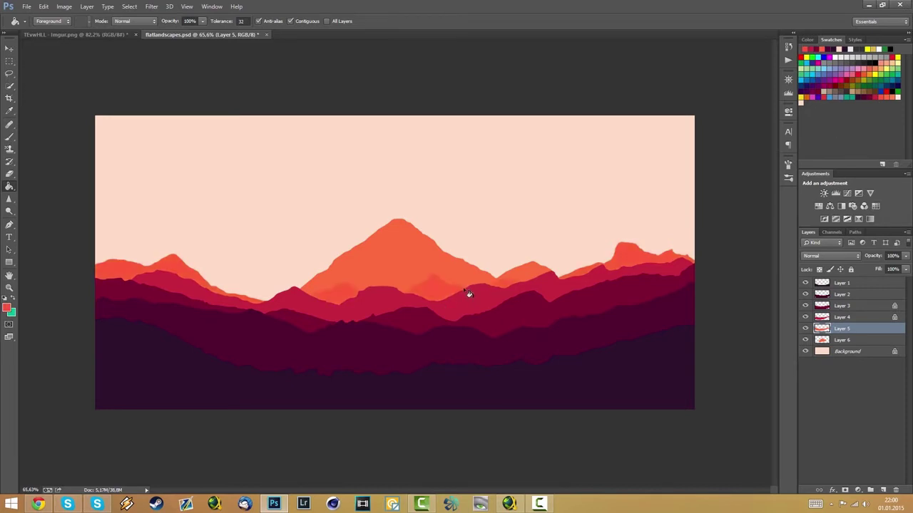
Make Layer 6 active with the orange swatch as foreground, save the document, and leave the layer's transparent pixels unlocked
left_click_drag(849, 329, 847, 345)
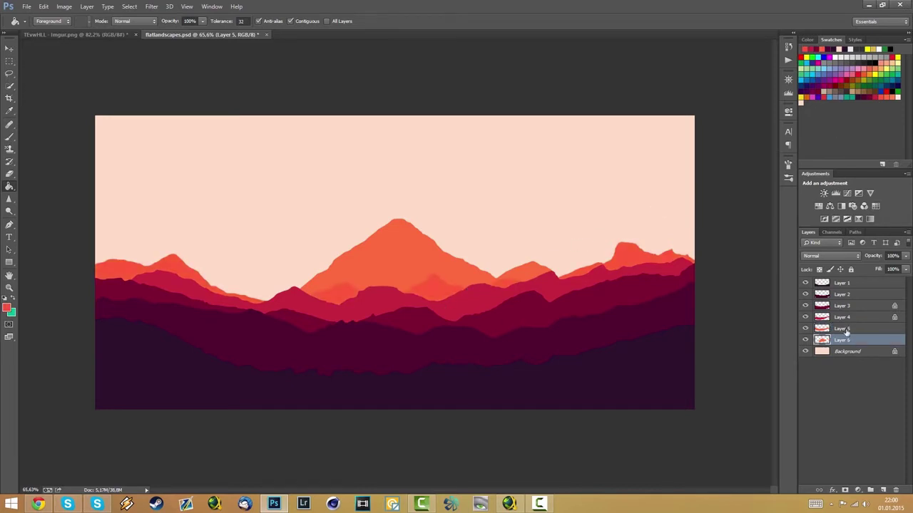
left_click(890, 96)
left_click(818, 270)
key("ctrl+s")
left_click(820, 269)
Lasso a small pointed peak just left of the central mountain on Layer 6
left_click(9, 73)
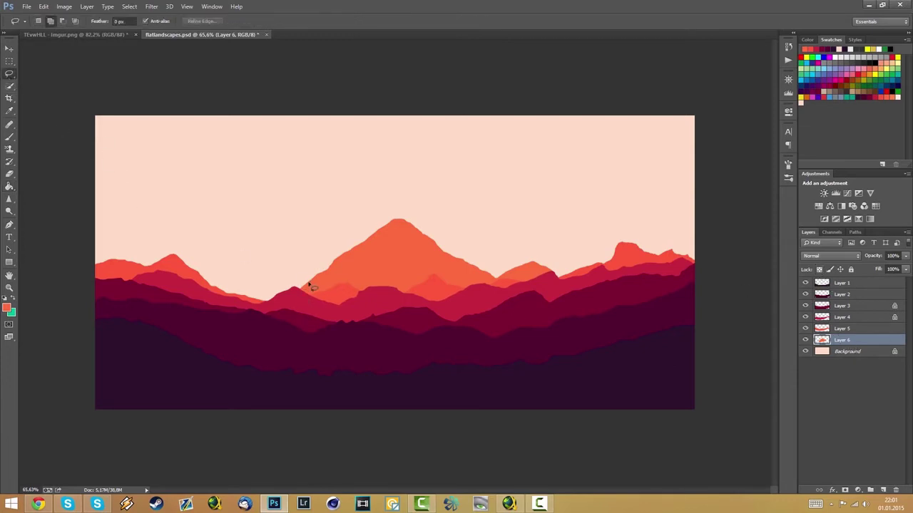
mouse_move(308, 282)
left_mouse_down()
mouse_move(273, 250)
mouse_move(234, 288)
left_mouse_up()
left_click_drag(323, 295, 320, 299)
left_click_drag(195, 254, 194, 255)
left_click_drag(235, 168, 240, 171)
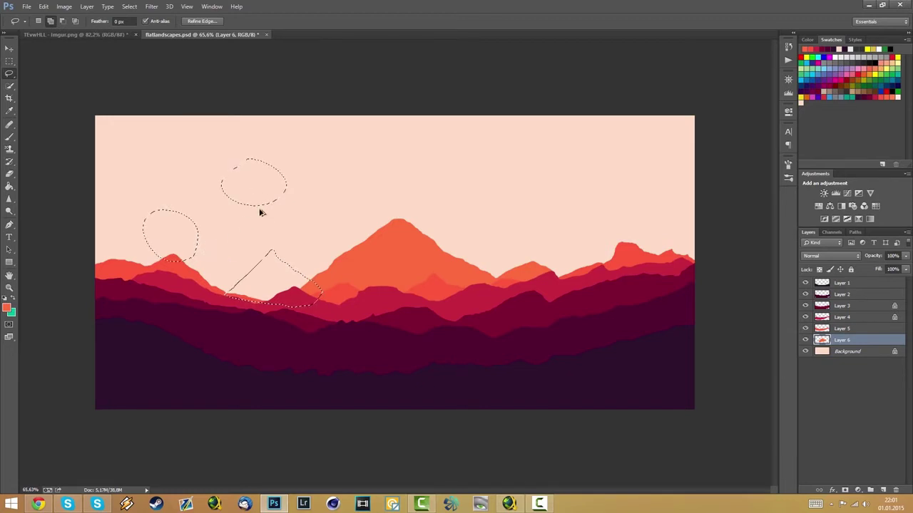
key("ctrl+alt+z")
key("ctrl+alt+z")
Add three more lassoed peaks to the selection: at the canvas's left edge, right of the central mountain, and at the right edge
left_click(51, 21)
mouse_move(270, 253)
left_mouse_down()
mouse_move(214, 290)
mouse_move(135, 244)
mouse_move(93, 255)
mouse_move(127, 289)
mouse_move(169, 308)
left_mouse_up()
mouse_move(552, 275)
left_mouse_down()
mouse_move(579, 246)
mouse_move(603, 265)
left_mouse_up()
left_click_drag(560, 305, 550, 298)
mouse_move(651, 253)
left_mouse_down()
mouse_move(683, 237)
mouse_move(696, 215)
left_mouse_up()
left_click_drag(724, 281, 645, 311)
Paint the four selected peaks orange on Layer 6 with a larger hard round brush, and deselect
left_click(9, 136)
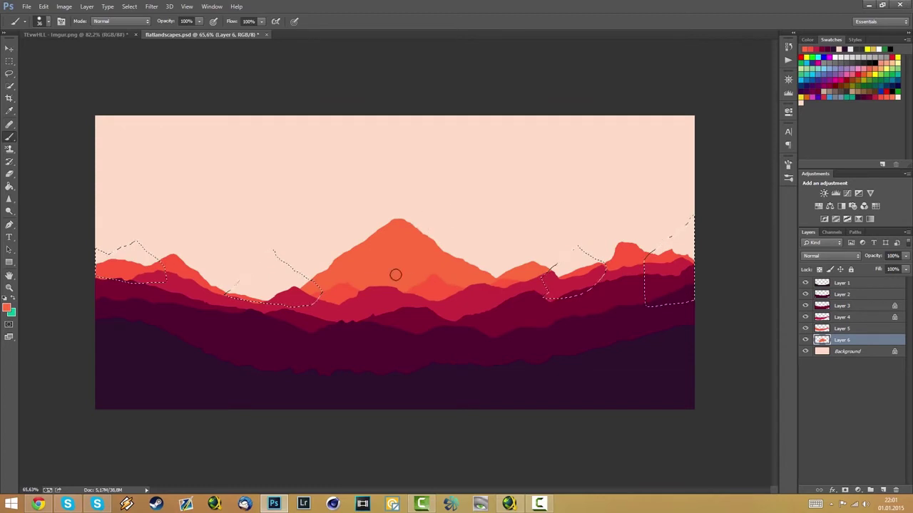
left_click_drag(7, 187, 13, 177)
left_click(11, 138)
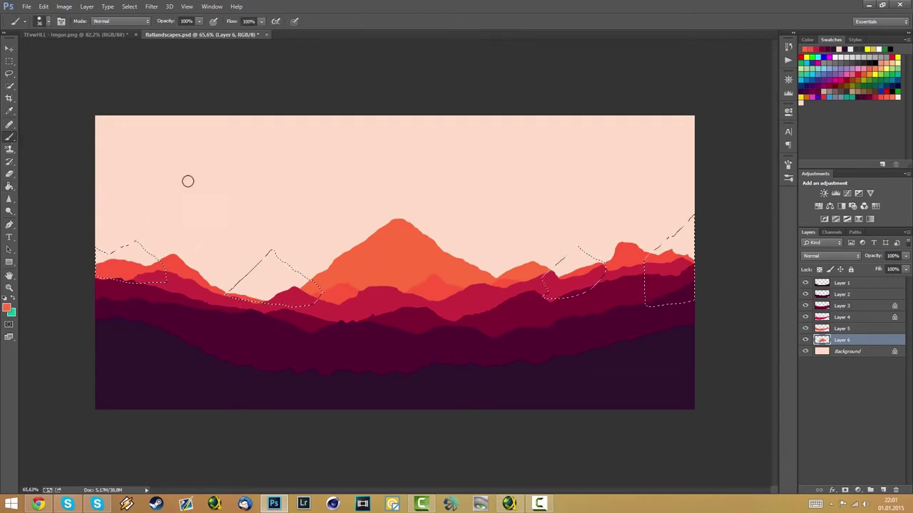
right_click(410, 213)
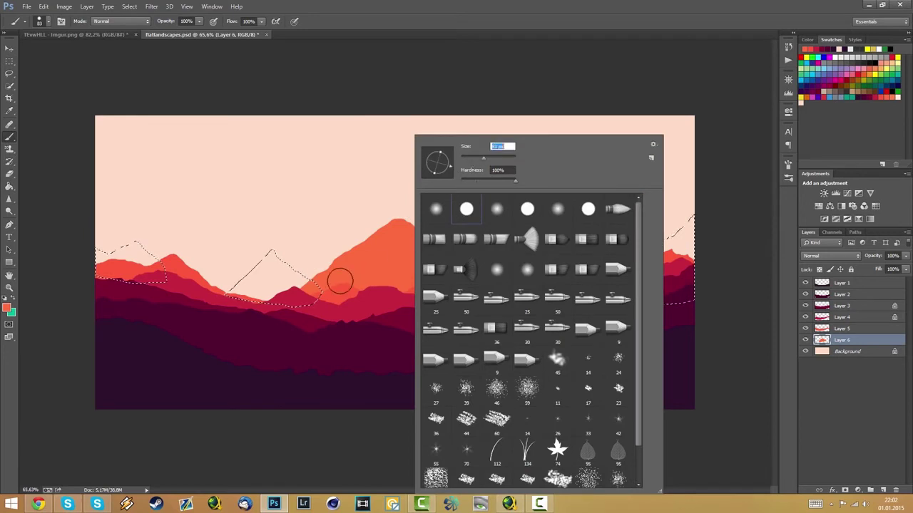
left_click(266, 230)
mouse_move(265, 250)
left_mouse_down()
mouse_move(239, 289)
mouse_move(318, 257)
left_mouse_up()
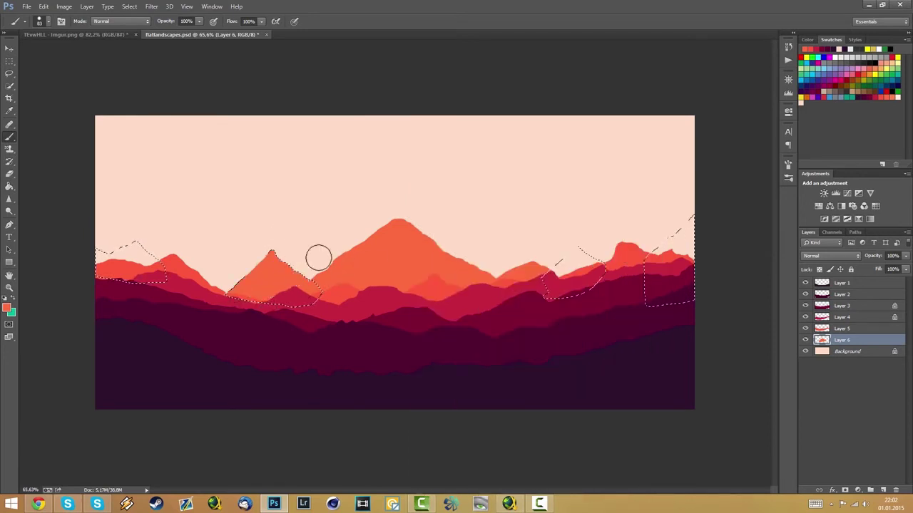
mouse_move(132, 246)
left_mouse_down()
mouse_move(141, 274)
mouse_move(109, 261)
mouse_move(138, 276)
left_mouse_up()
mouse_move(578, 252)
left_mouse_down()
mouse_move(562, 276)
mouse_move(602, 242)
left_mouse_up()
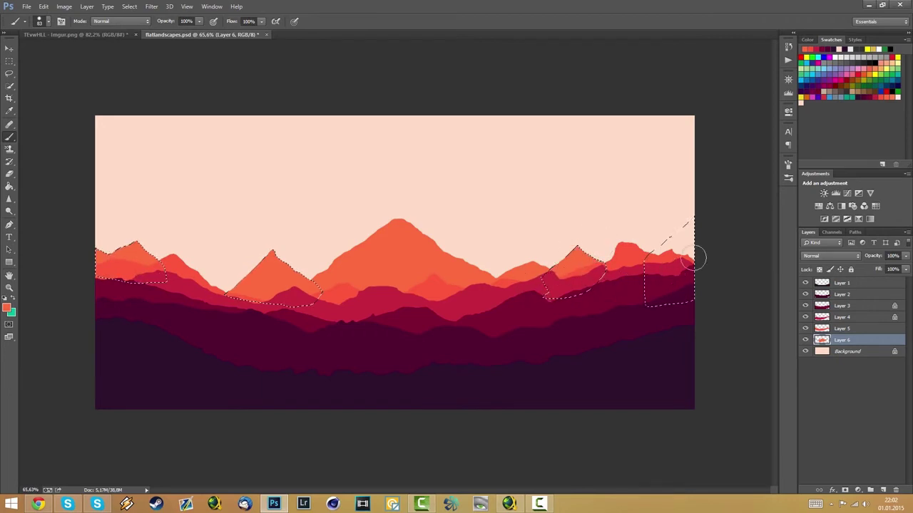
mouse_move(692, 255)
left_mouse_down()
mouse_move(654, 268)
mouse_move(685, 252)
mouse_move(684, 269)
mouse_move(673, 268)
mouse_move(647, 249)
left_mouse_up()
key("ctrl+d")
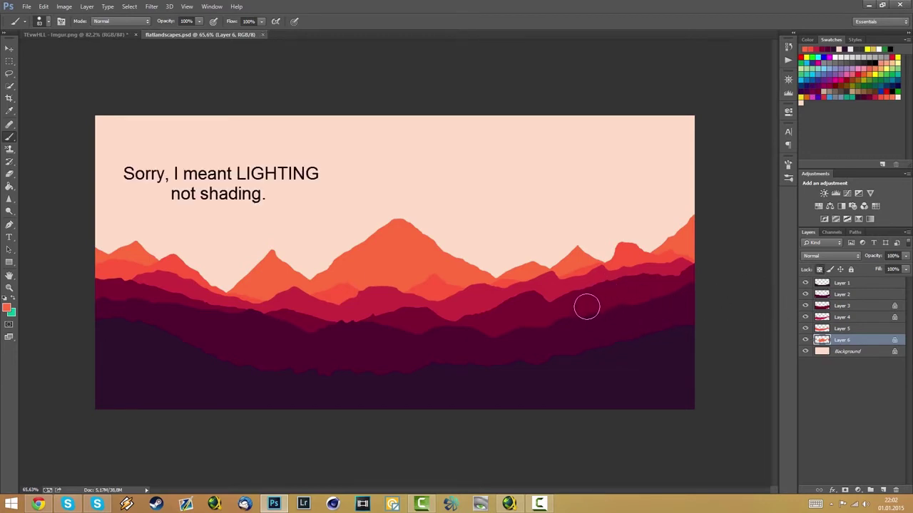
Add a new layer directly above Layer 6, clip it to Layer 6, and keep the clipped layer active
left_click(884, 491)
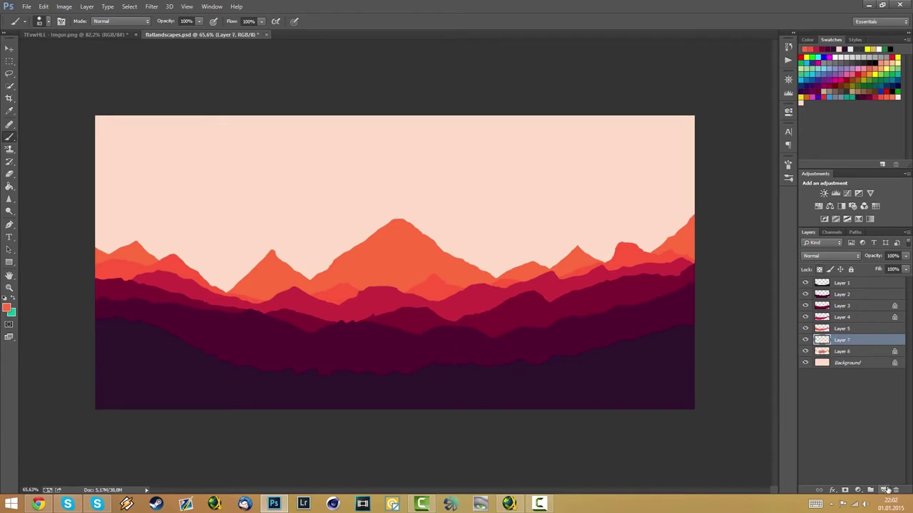
right_click(861, 342)
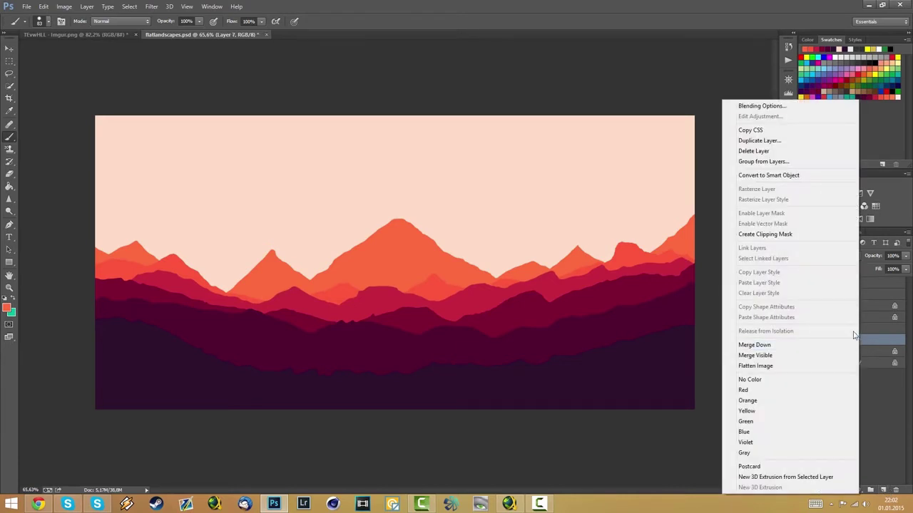
left_click(763, 236)
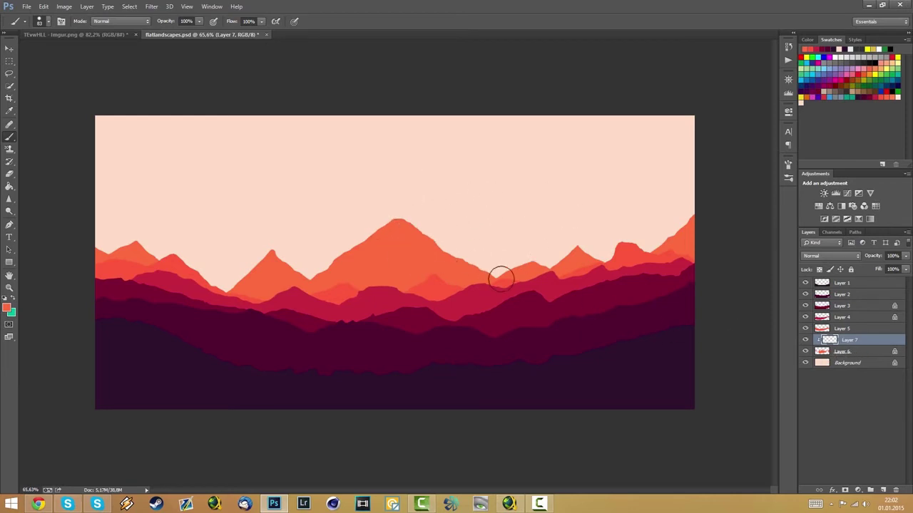
left_click(858, 351)
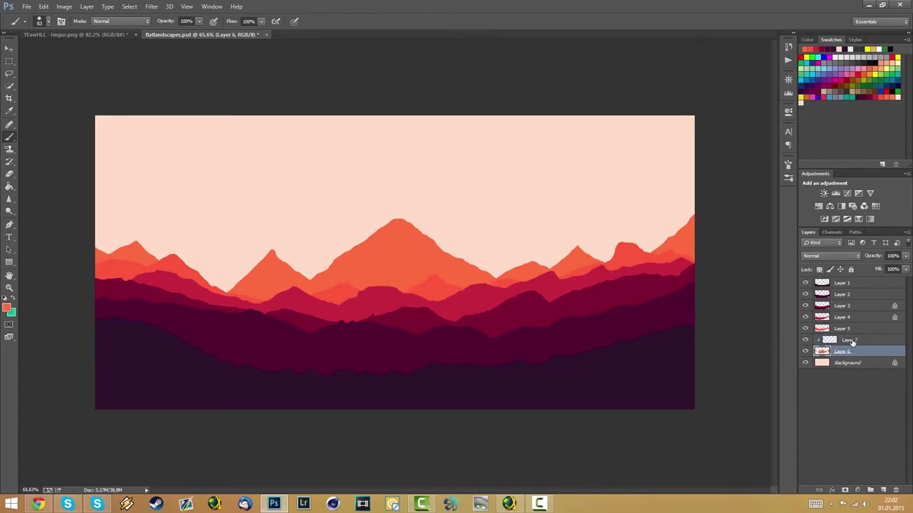
left_click(853, 342)
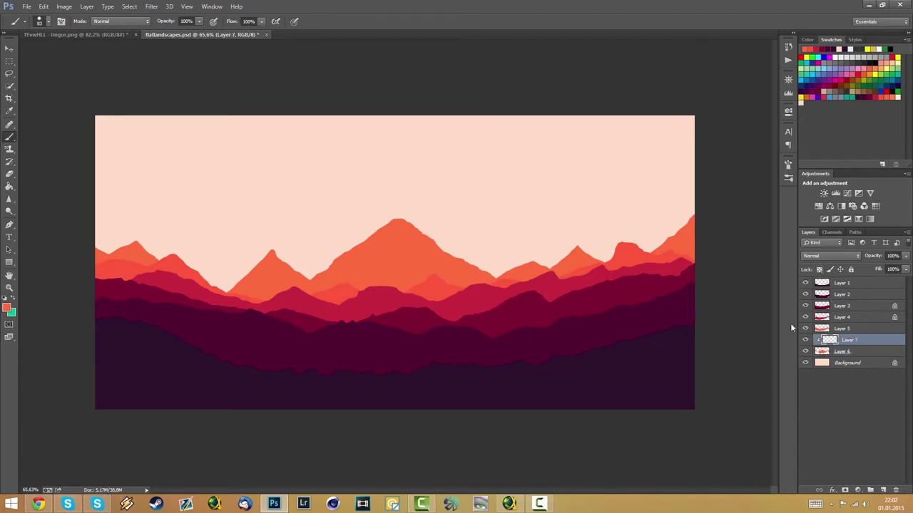
Lasso a jagged highlight along the central mountain's right slope on Layer 7, fill it with lighter orange, and deselect
left_click(9, 74)
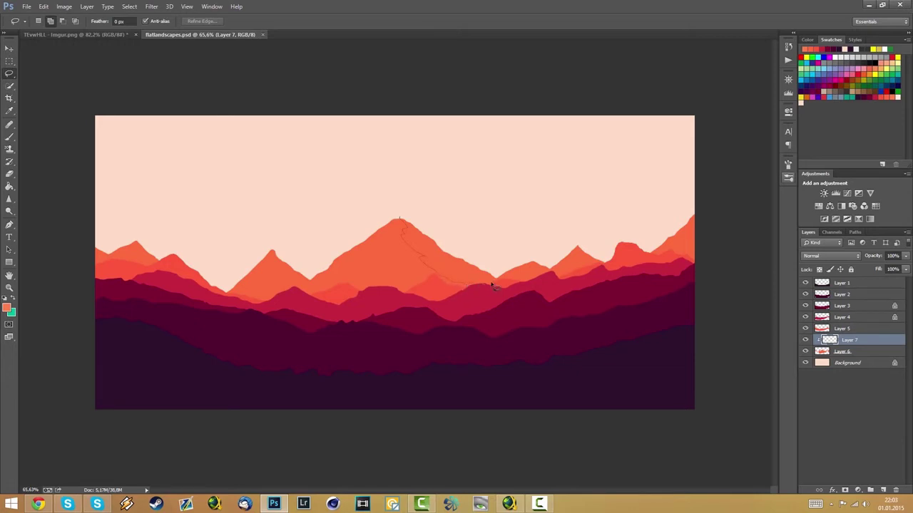
mouse_move(493, 278)
left_mouse_down()
mouse_move(452, 254)
mouse_move(400, 208)
left_mouse_up()
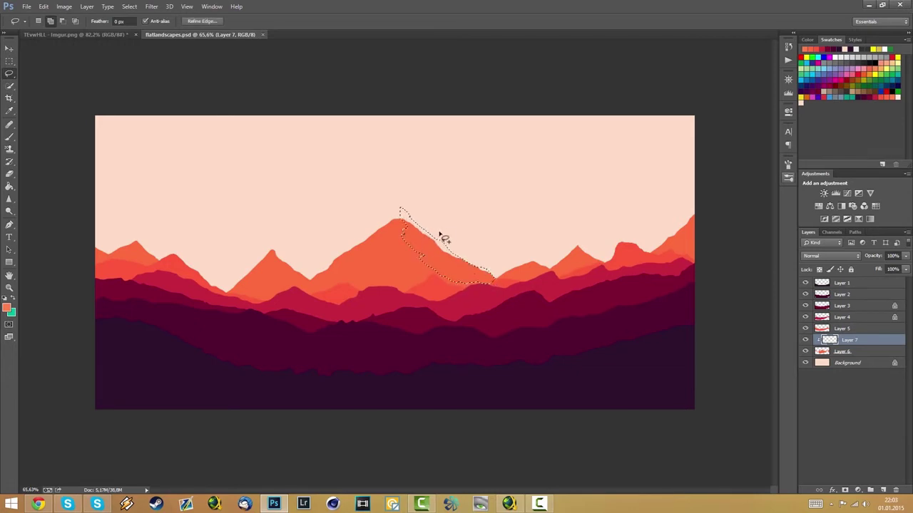
left_click(10, 186)
left_click(482, 273)
key("ctrl+d")
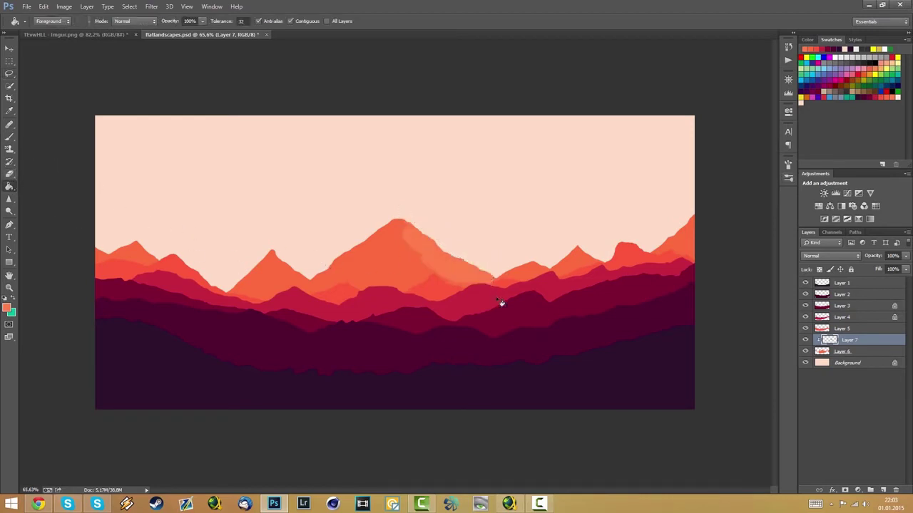
Lasso highlights along the right slopes of the smaller orange peaks, paint them lighter orange on Layer 7, and deselect
left_click(9, 73)
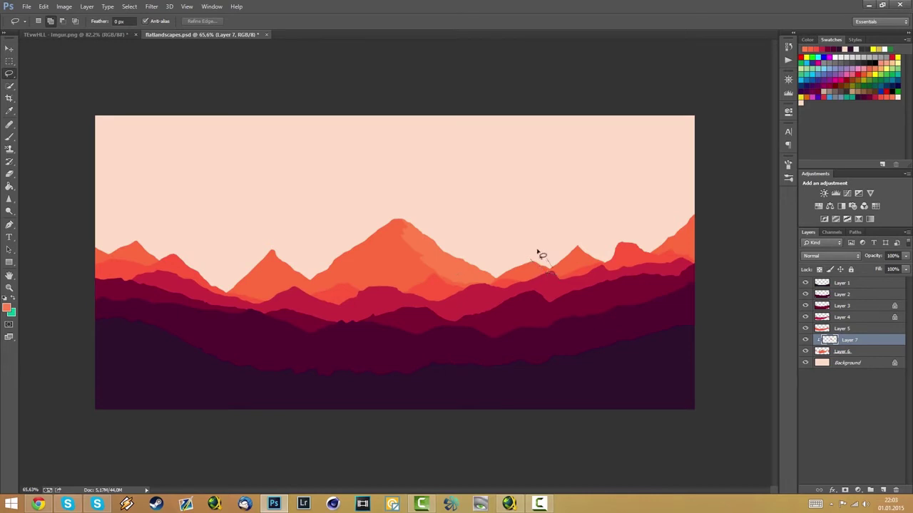
left_click_drag(538, 252, 555, 271)
mouse_move(607, 268)
left_mouse_down()
mouse_move(576, 238)
mouse_move(587, 264)
left_mouse_up()
mouse_move(702, 218)
left_mouse_down()
mouse_move(690, 204)
mouse_move(693, 231)
left_mouse_up()
left_click_drag(311, 280, 307, 280)
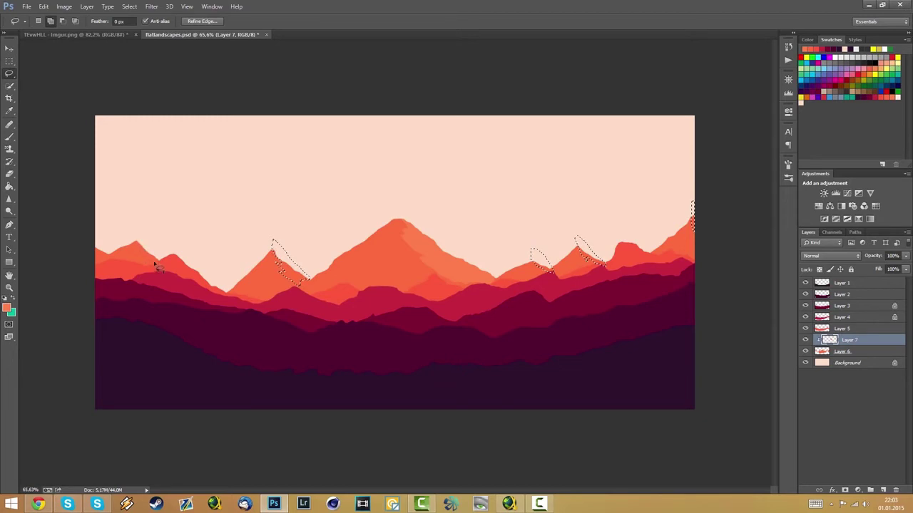
mouse_move(157, 265)
left_mouse_down()
mouse_move(147, 242)
mouse_move(133, 255)
mouse_move(139, 247)
mouse_move(148, 260)
left_mouse_up()
key("b")
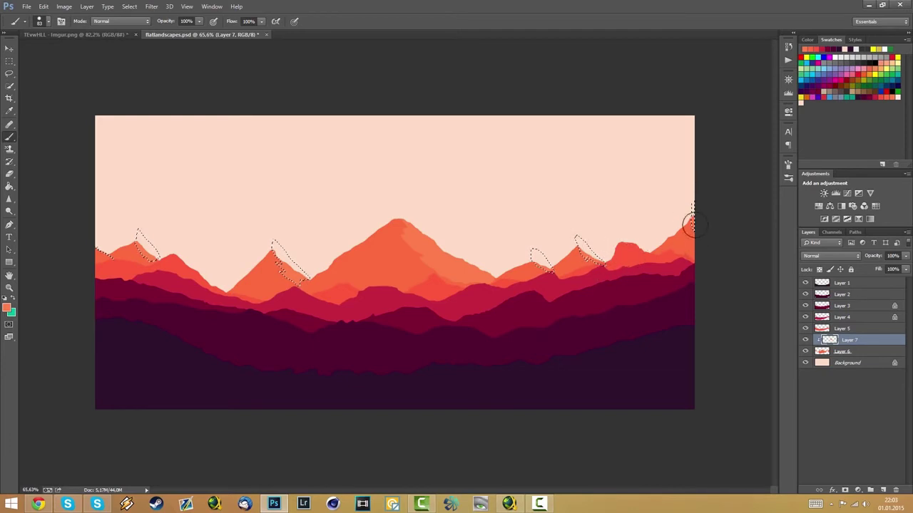
key("ctrl+d")
Refine the jagged inner edge of the central mountain's highlight with small lassoed areas painted lighter orange, and save the document
key("l")
left_click(415, 229, "ctrl")
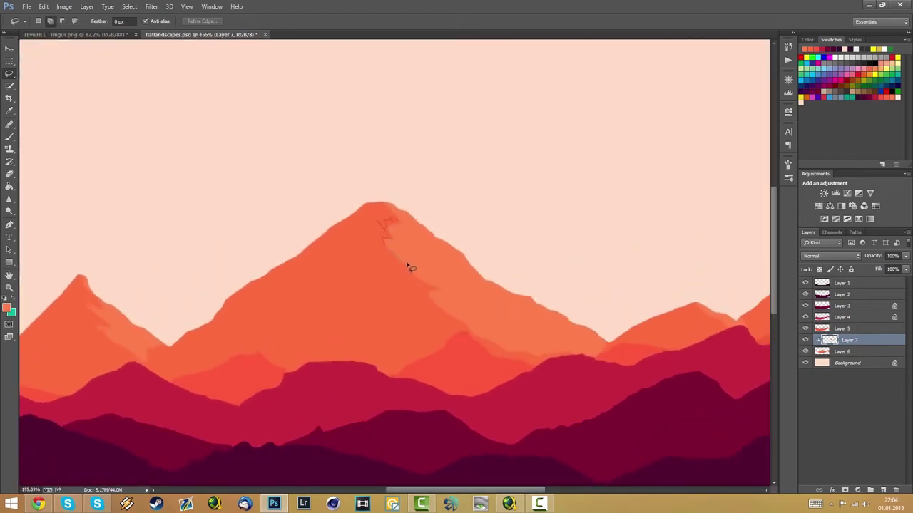
key("b")
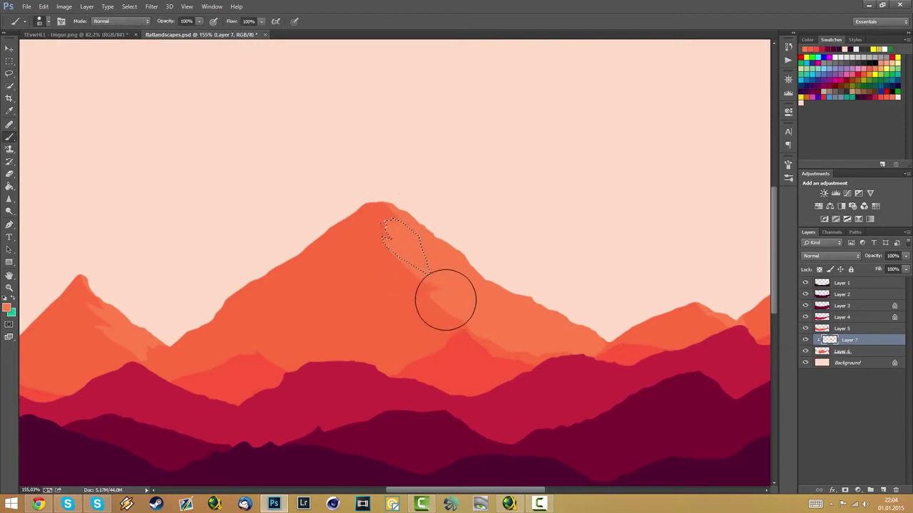
key("l")
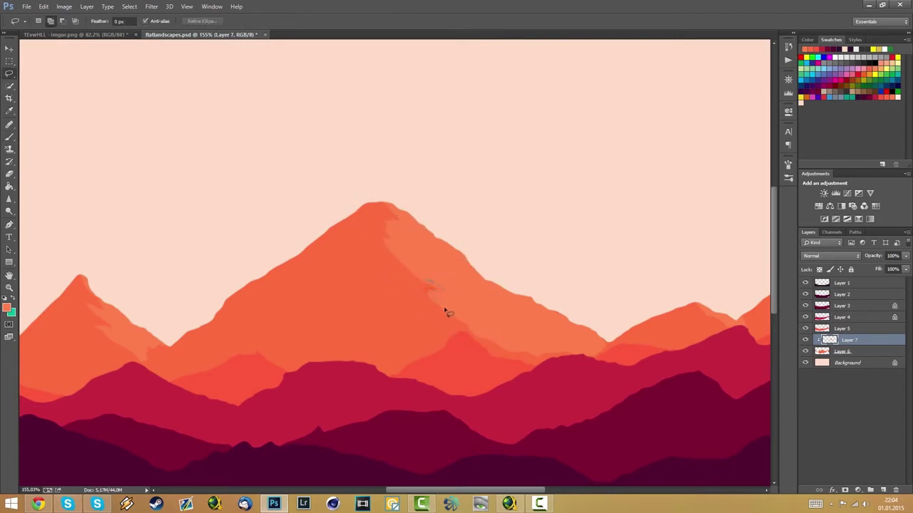
key("b")
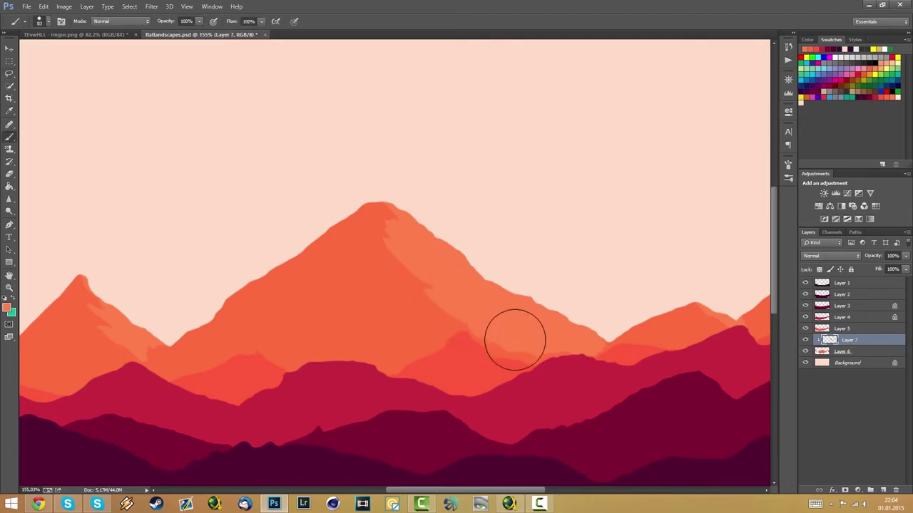
key("ctrl+minus")
key("ctrl+minus")
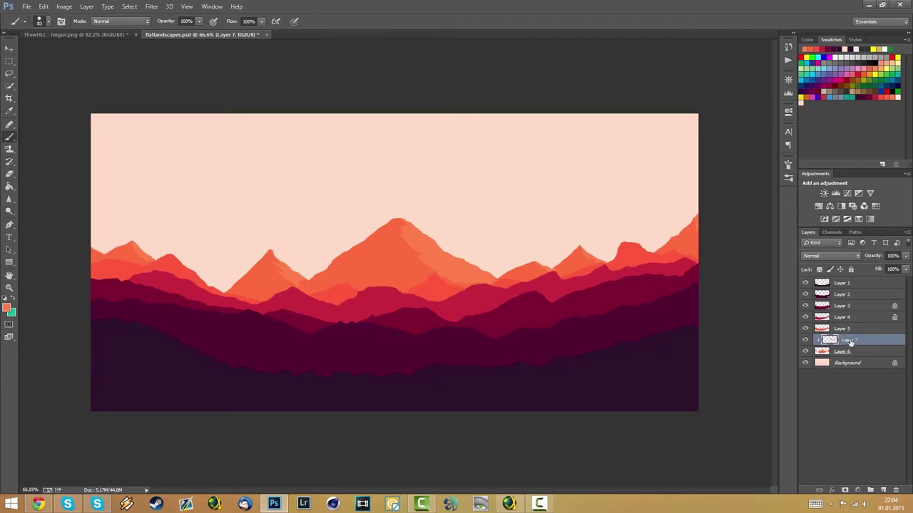
key("ctrl+s")
Add a new layer directly above the Background and choose a color slightly paler than the peach sky for lassoed clouds
left_click(869, 364)
left_click(883, 490)
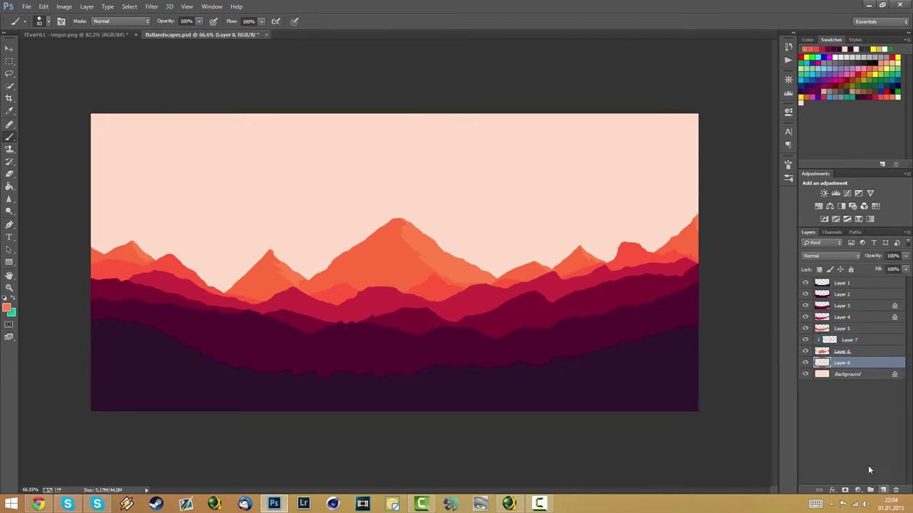
left_click(9, 73)
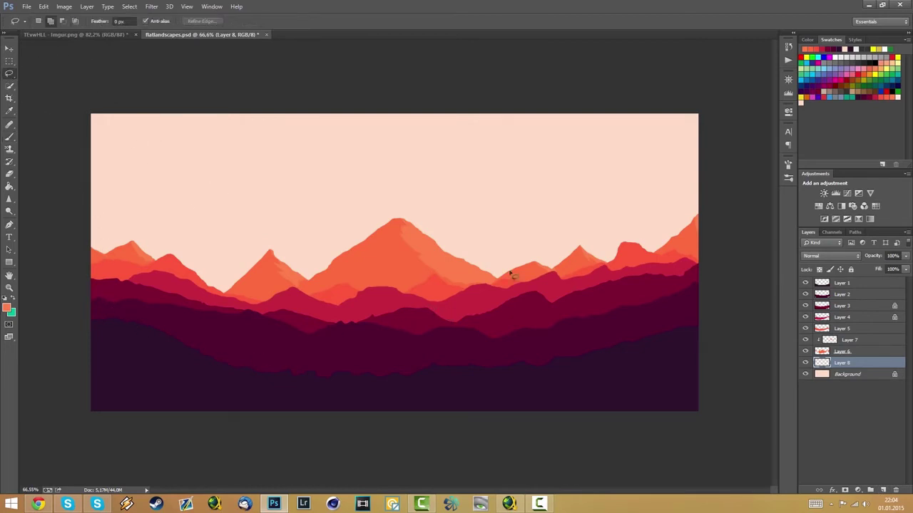
left_click(896, 97)
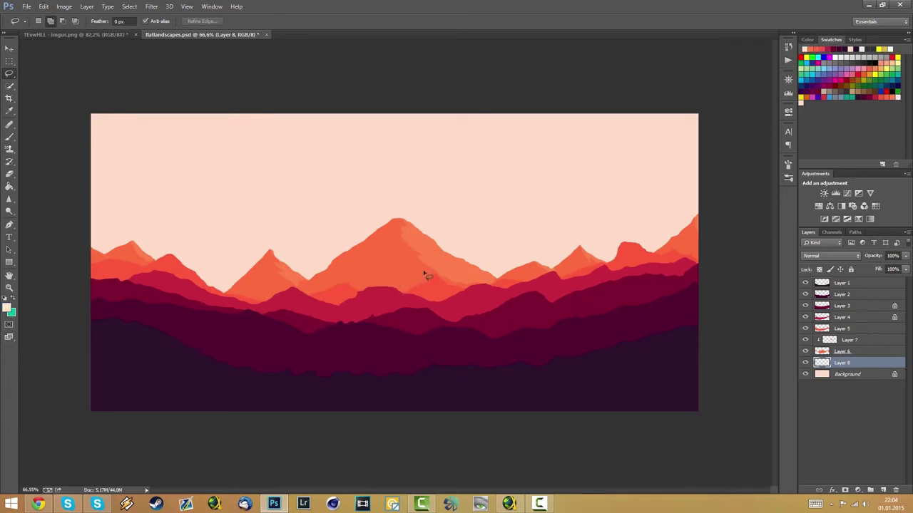
Lasso jagged horizontal cloud wisps on both sides of the central mountain, paint them very pale pink on Layer 8, and deselect
mouse_move(421, 245)
left_mouse_down()
mouse_move(528, 263)
mouse_move(412, 267)
left_mouse_up()
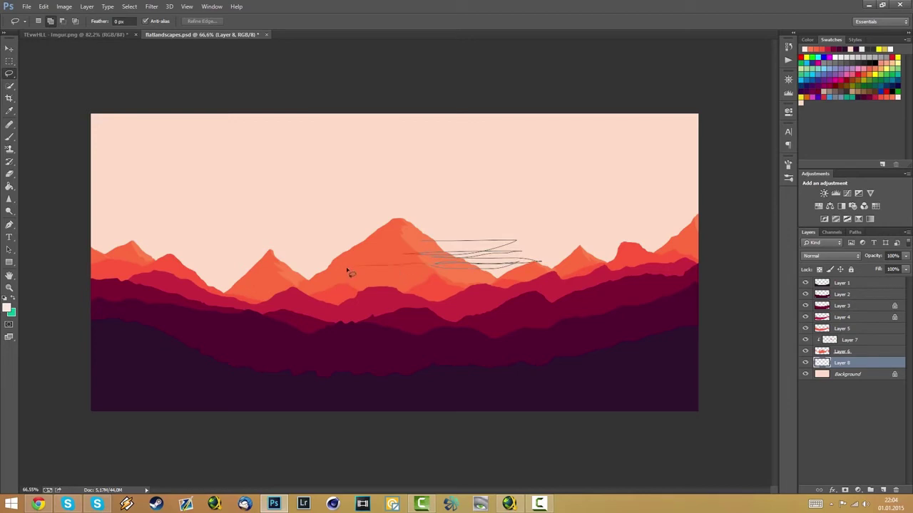
mouse_move(350, 272)
left_mouse_down()
mouse_move(318, 263)
mouse_move(375, 246)
mouse_move(296, 256)
mouse_move(423, 266)
left_mouse_up()
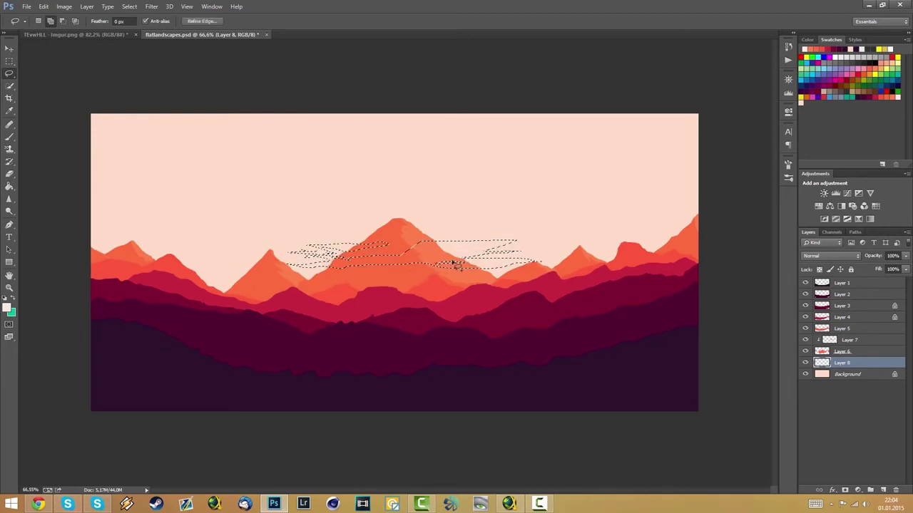
key("b")
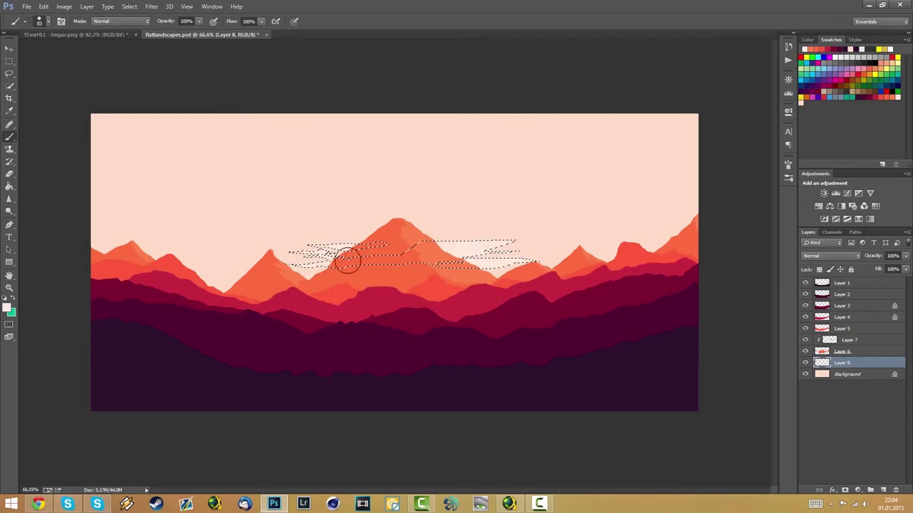
left_click_drag(300, 252, 494, 261)
key("ctrl+d")
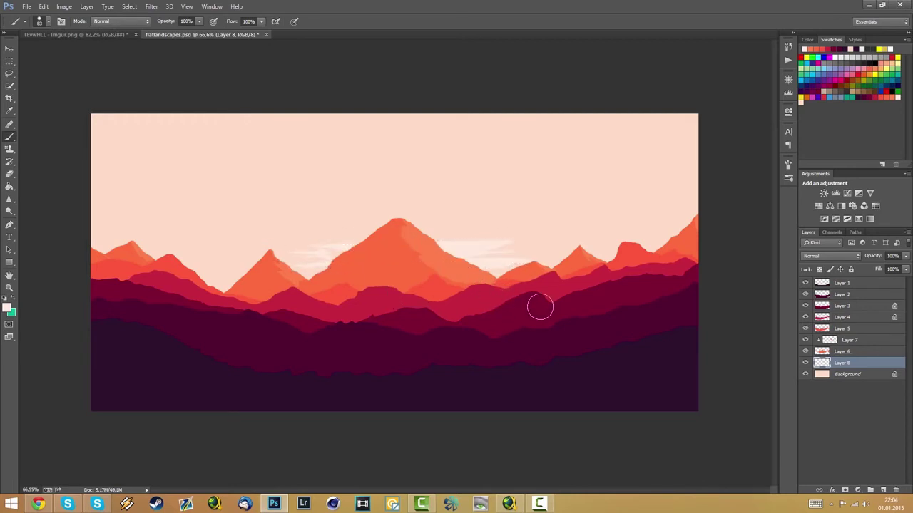
Lasso a thin cloud wisp behind the small orange peak right of center, paint it pale pink on Layer 8, and deselect
key("l")
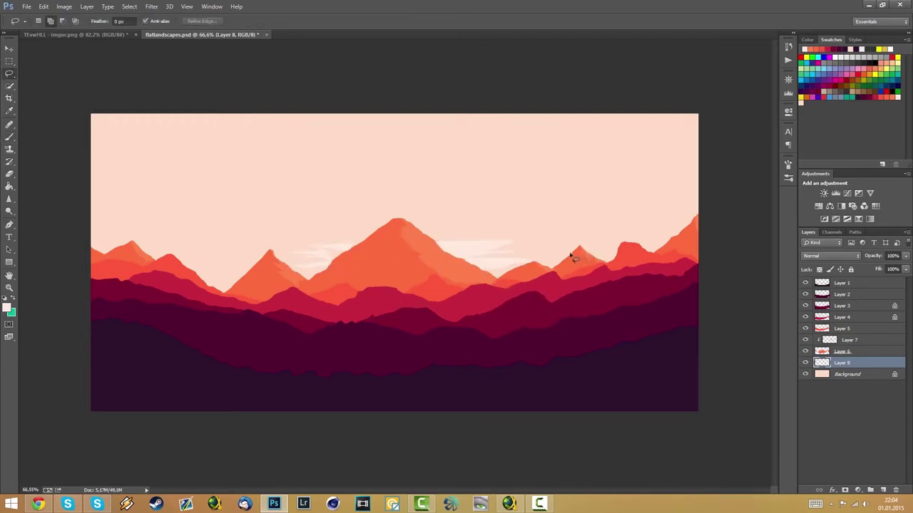
mouse_move(571, 255)
left_mouse_down()
mouse_move(605, 253)
mouse_move(564, 257)
mouse_move(573, 256)
left_mouse_up()
key("b")
left_click_drag(574, 253, 605, 249)
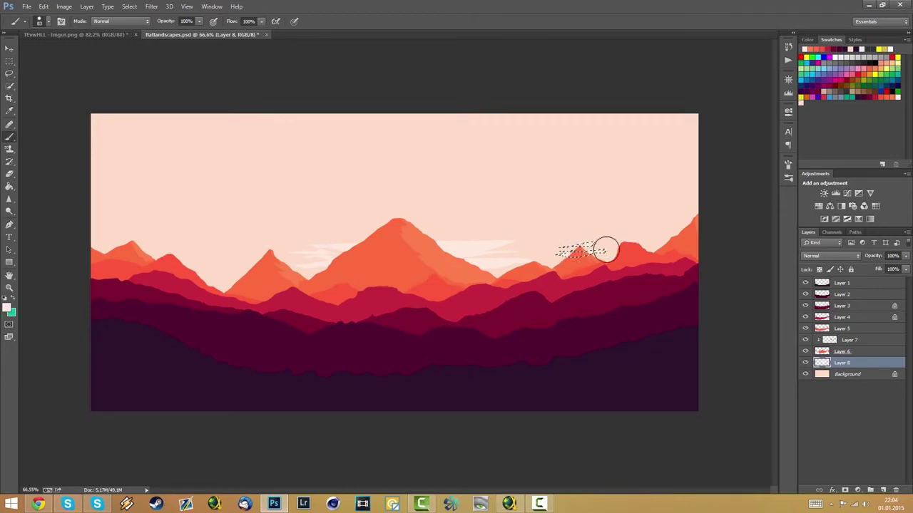
key("ctrl+d")
Lasso a thin cloud wisp behind the orange peak left of the central mountain, paint it pale pink on Layer 8, and deselect
key("l")
mouse_move(263, 269)
left_mouse_down()
mouse_move(220, 273)
mouse_move(240, 278)
mouse_move(240, 269)
left_mouse_up()
key("b")
key("ctrl+d")
scroll(407, 335, "down", 3)
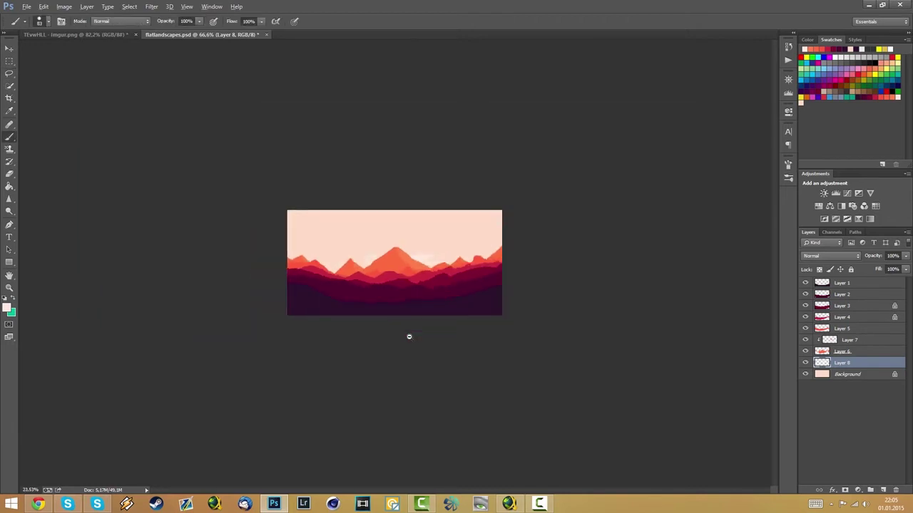
scroll(442, 332, "up", 3)
scroll(442, 332, "up", 1)
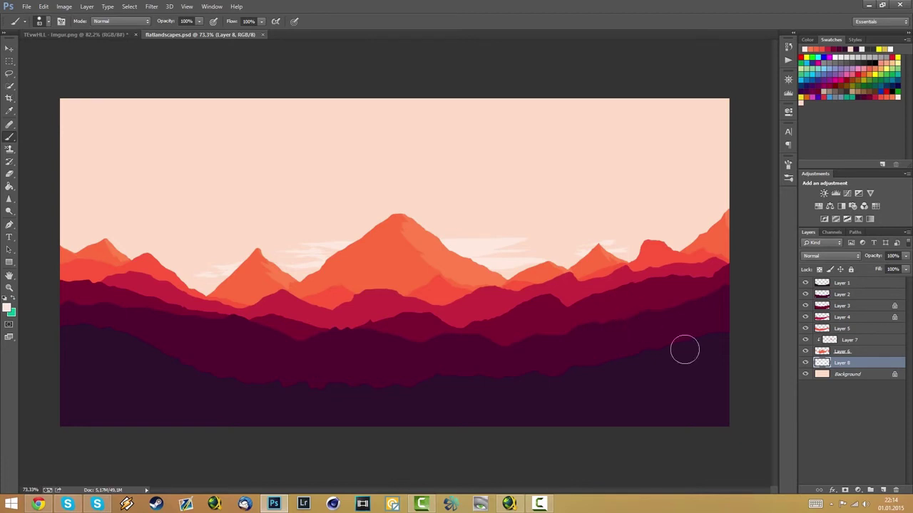
Add a new layer directly above the Background and make a rectangular selection covering the whole canvas
left_click(839, 375)
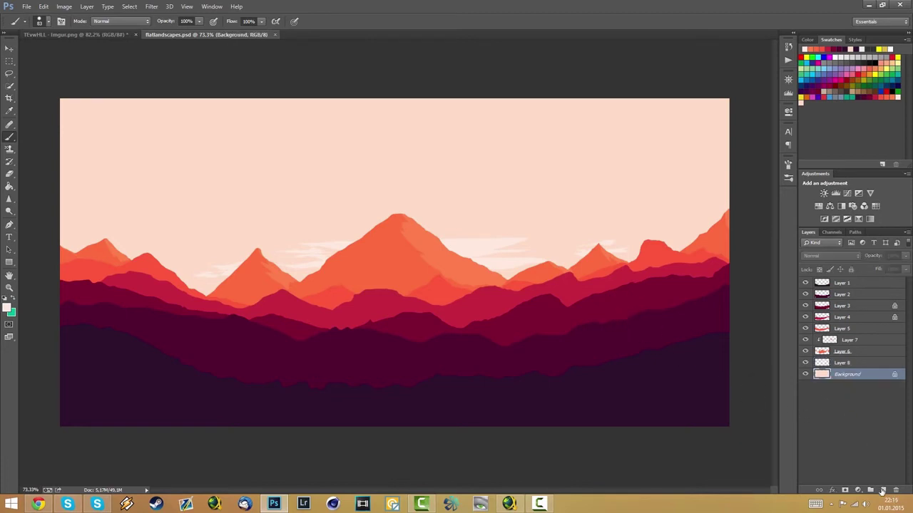
left_click(883, 491)
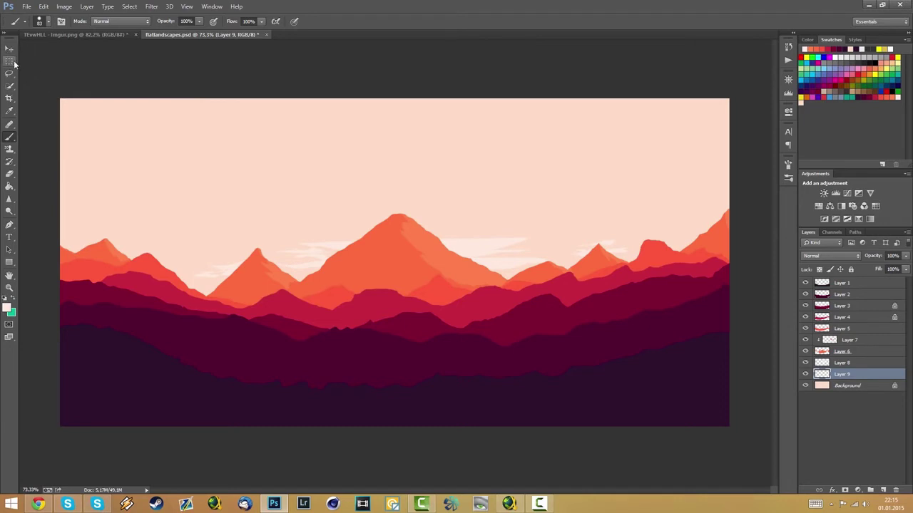
mouse_move(9, 61)
left_mouse_down()
mouse_move(40, 66)
mouse_move(642, 363)
mouse_move(749, 417)
mouse_move(745, 427)
left_mouse_up()
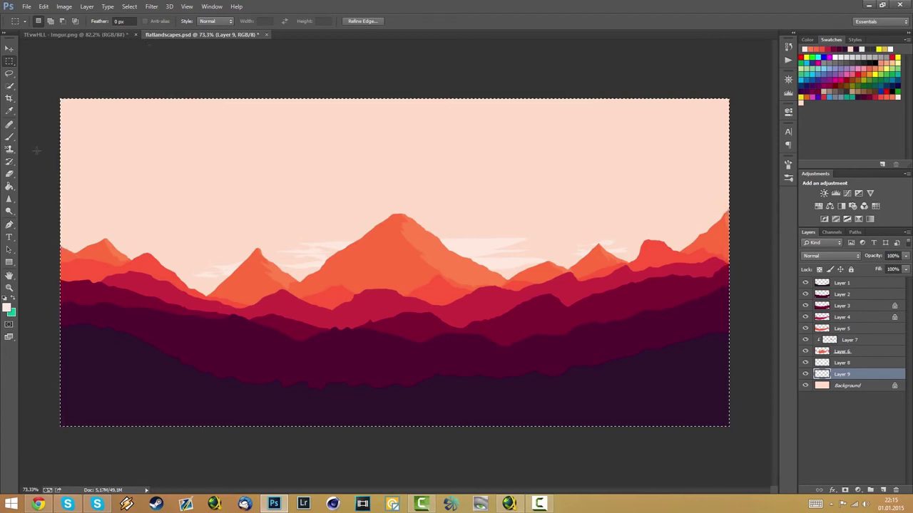
Fill the selection on Layer 9 with a Pattern, using the Tree scripted pattern, to bring up the tree settings
right_click(414, 216)
left_click(475, 351)
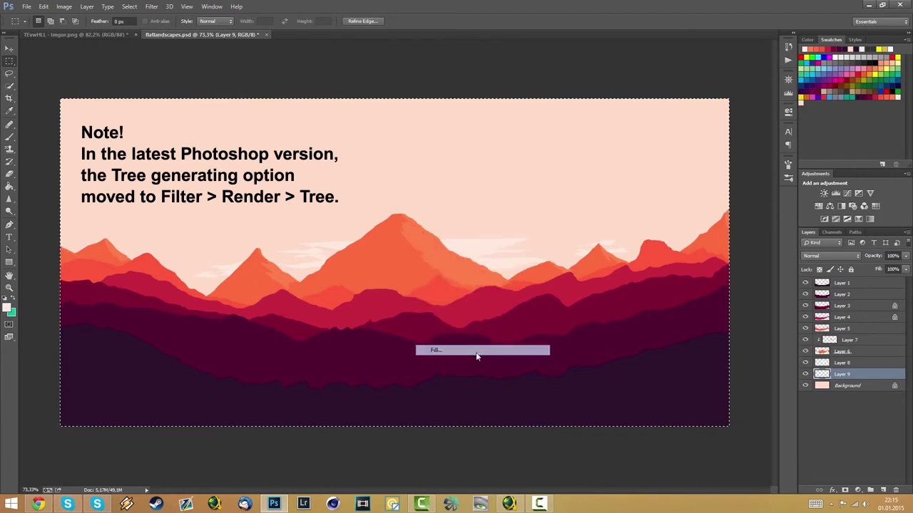
left_click(470, 158)
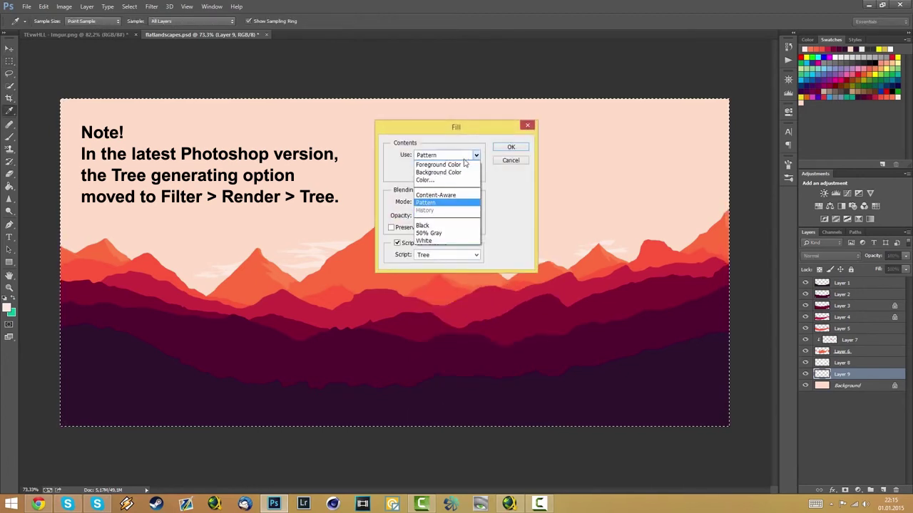
left_click(460, 202)
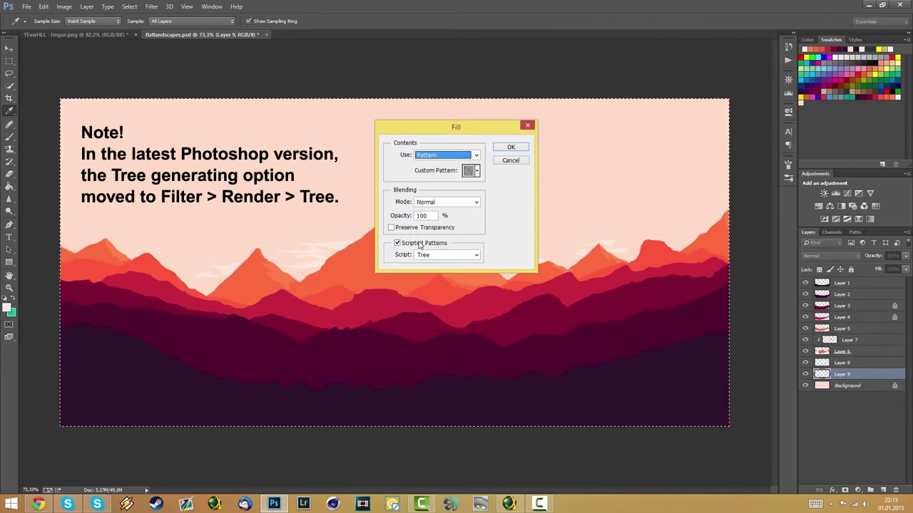
left_click(462, 258)
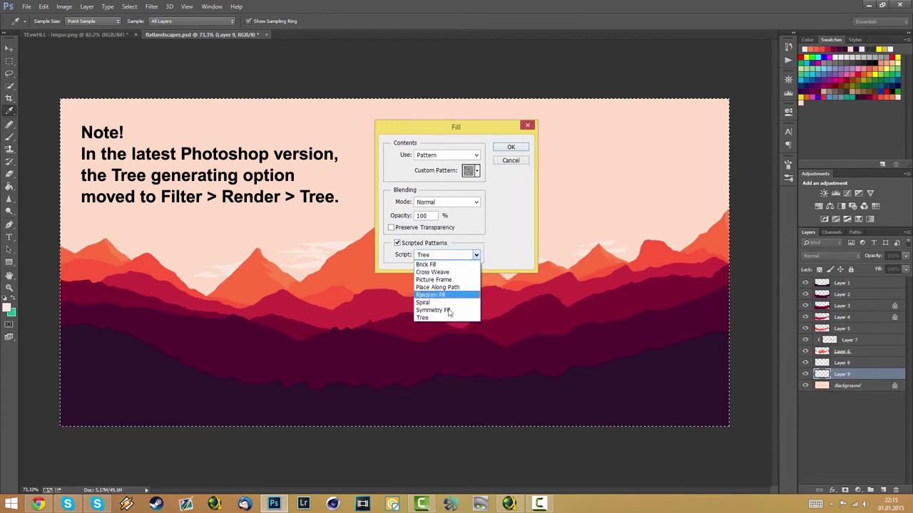
left_click(448, 319)
left_click(510, 147)
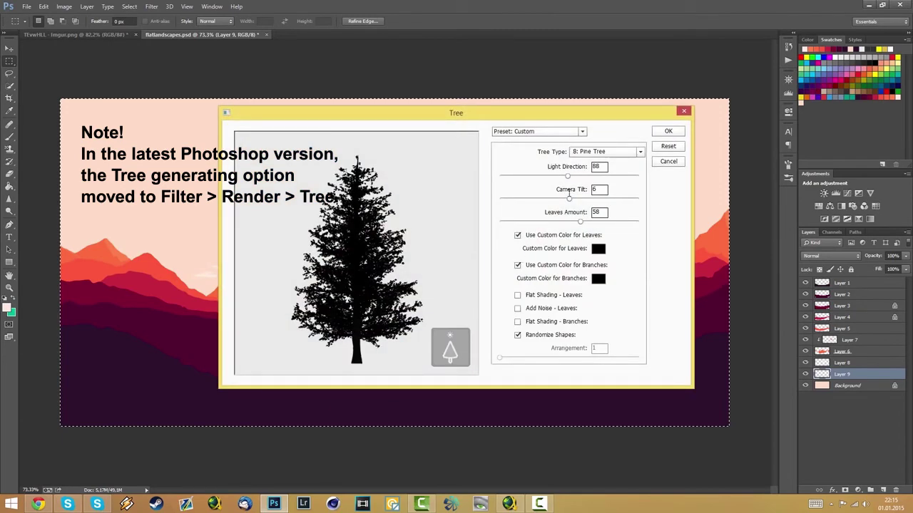
Preview the pine tree without custom leaf and branch colors and browse the available tree types
left_click(518, 236)
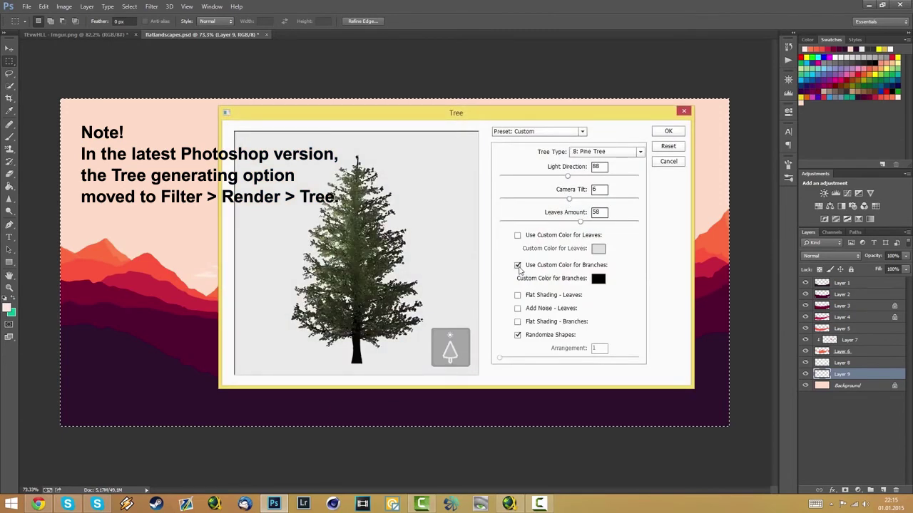
left_click(517, 265)
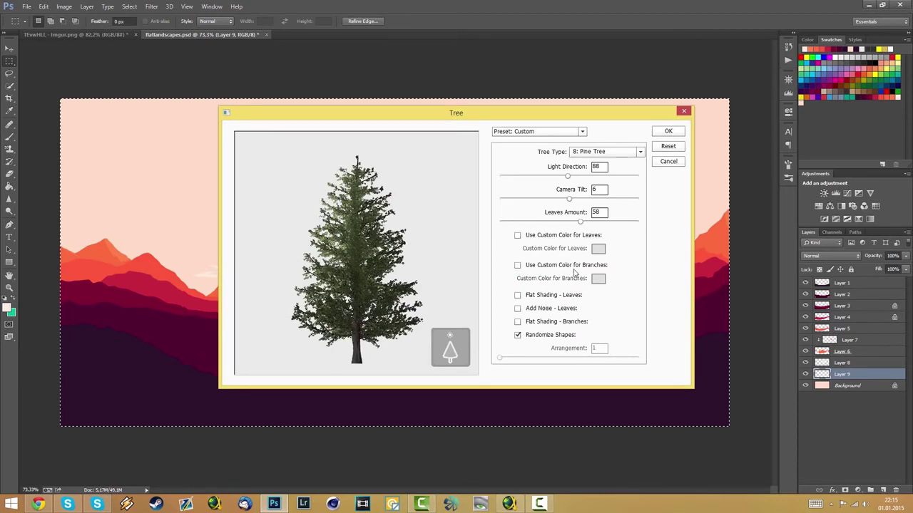
left_click(641, 152)
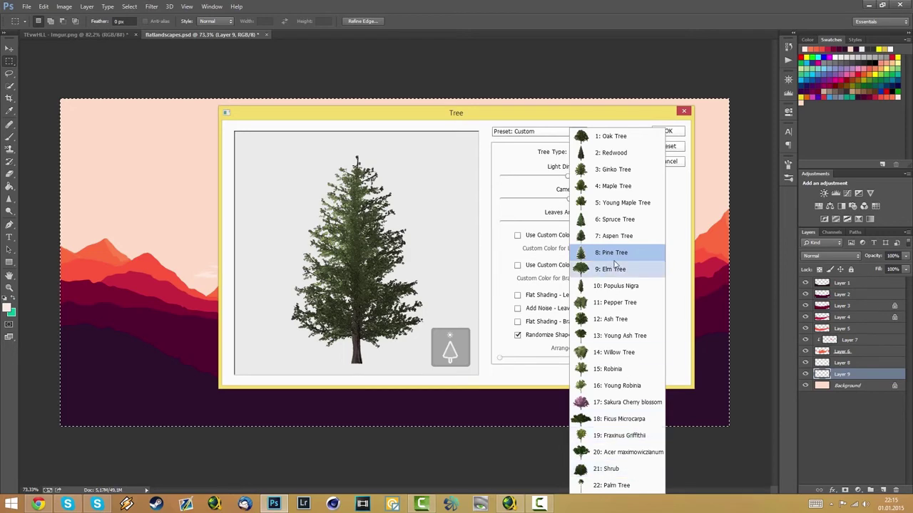
left_click(675, 205)
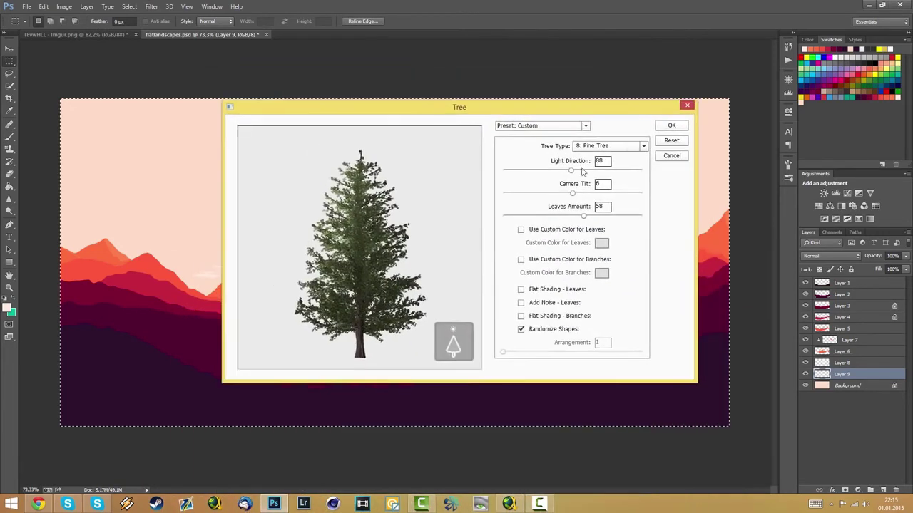
left_click(613, 146)
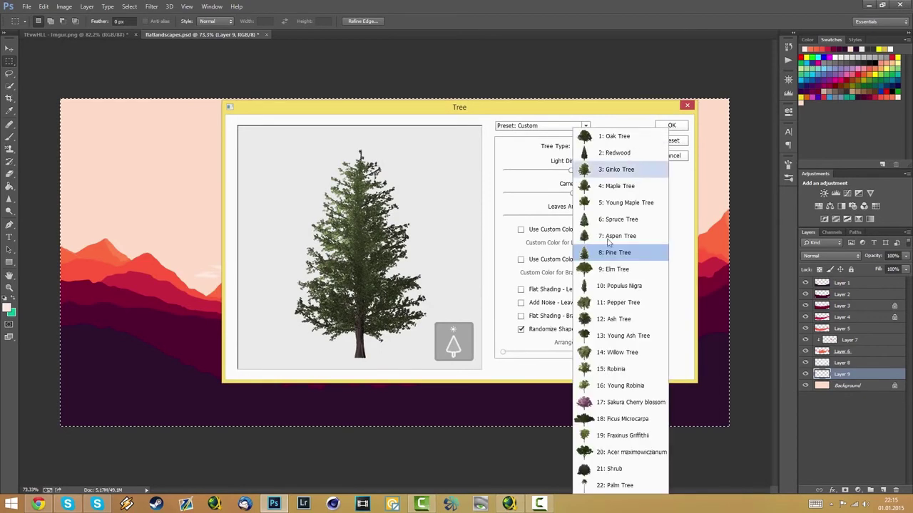
left_click(640, 266)
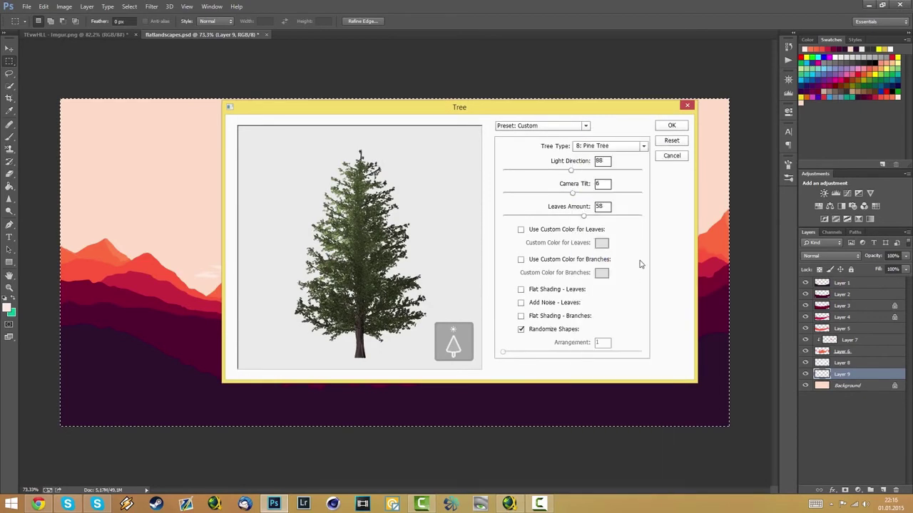
left_click_drag(507, 108, 503, 136)
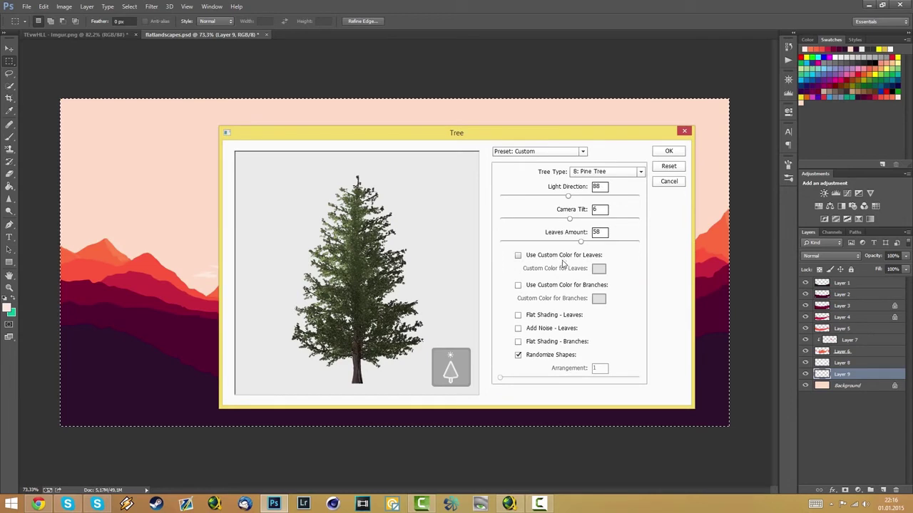
Turn on the black custom colors for leaves and branches and generate the Pine Tree on Layer 9
left_click(518, 256)
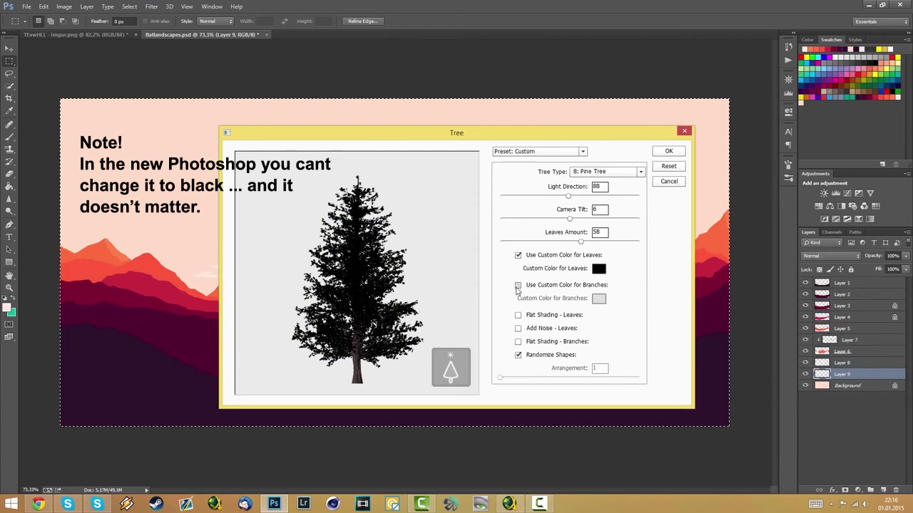
left_click(545, 287)
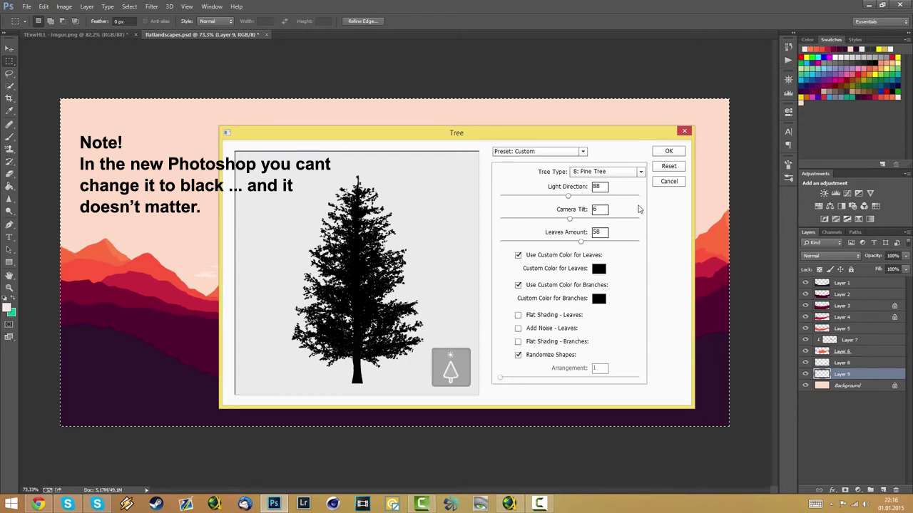
left_click(669, 151)
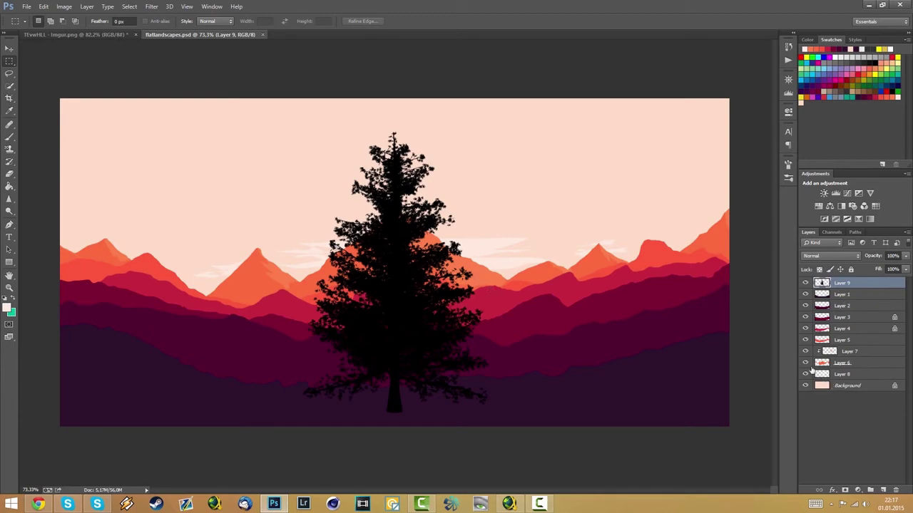
Add a new layer directly above the Background and fill it with white using the Paint Bucket
left_click(853, 387)
left_click(883, 491)
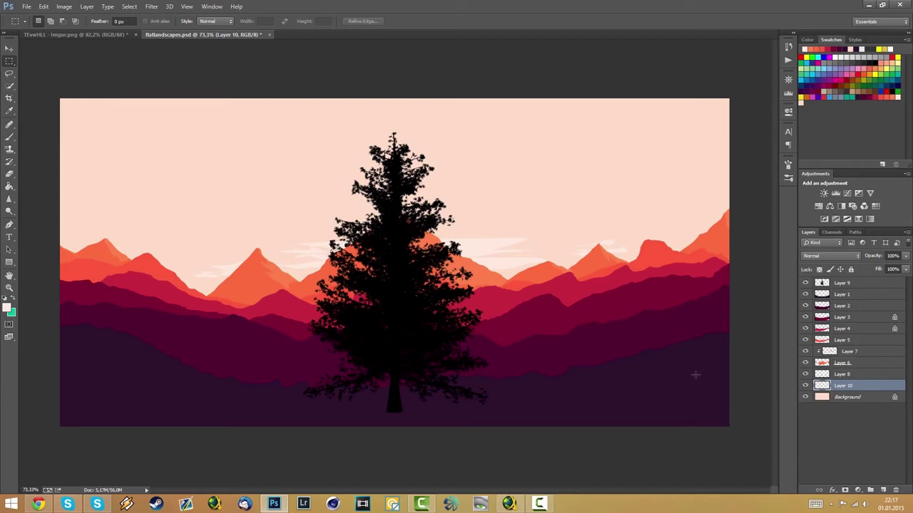
left_click(9, 186)
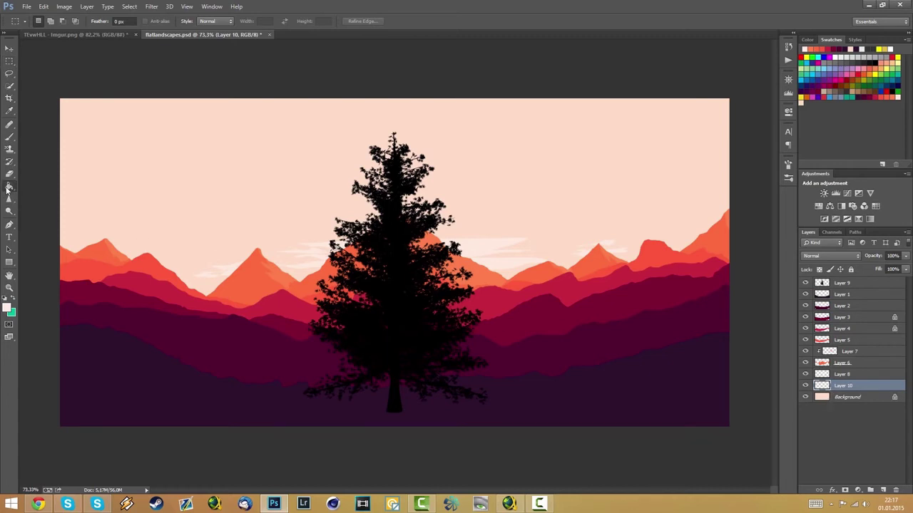
left_click(838, 57)
left_click(567, 251)
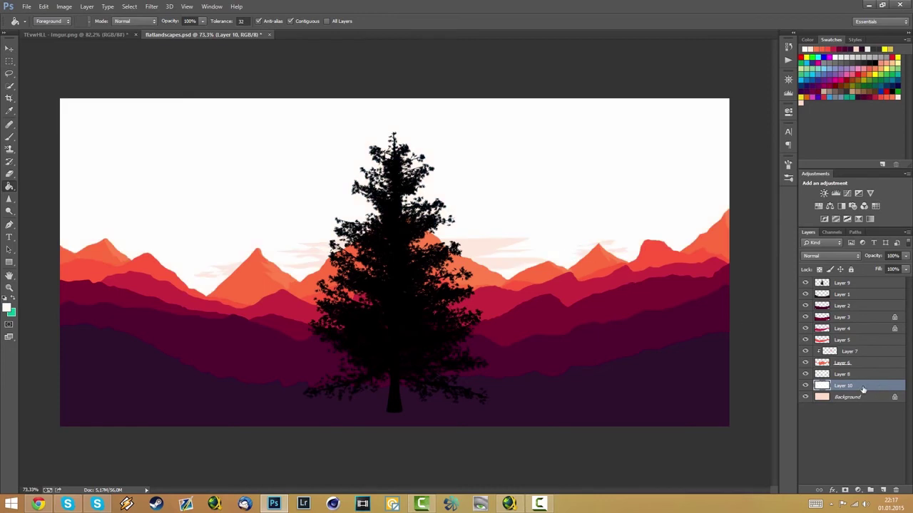
Hide Layers 1 through 8 so only the pine shows on white, and define it as a new brush preset
left_click_drag(806, 375, 806, 297)
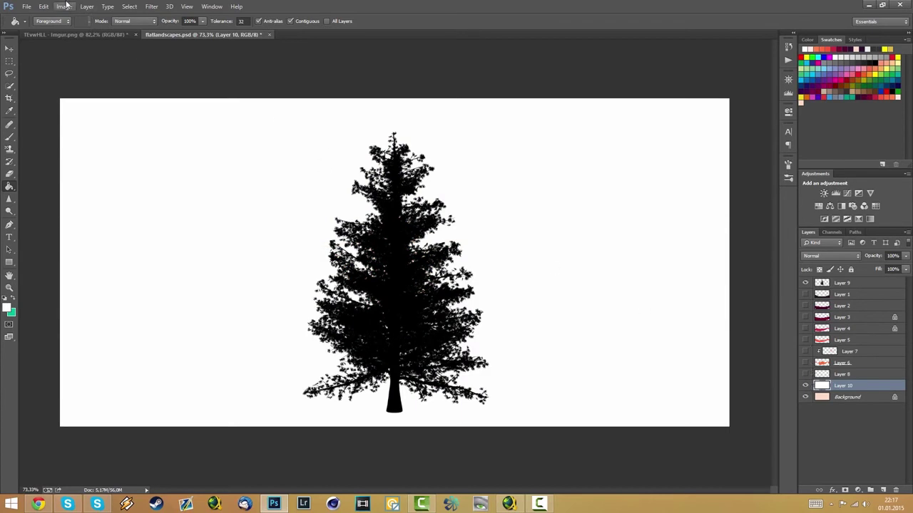
left_click(43, 6)
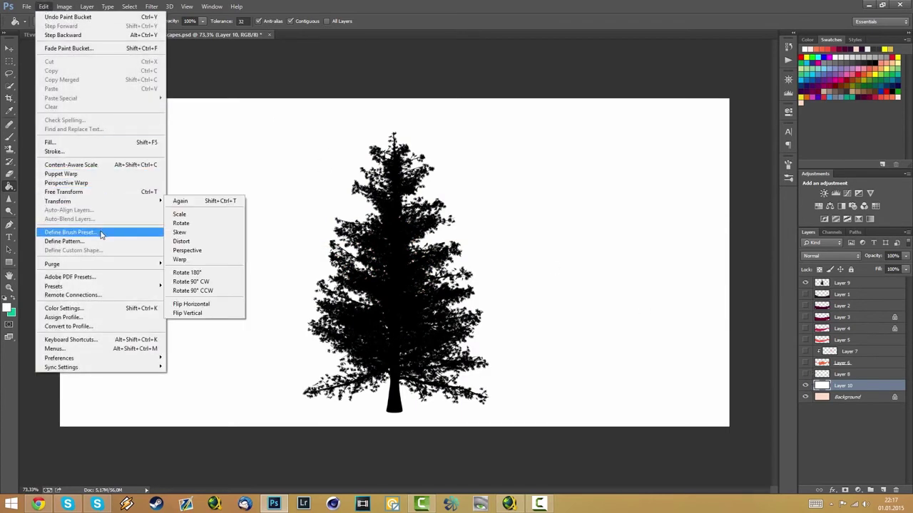
left_click(101, 235)
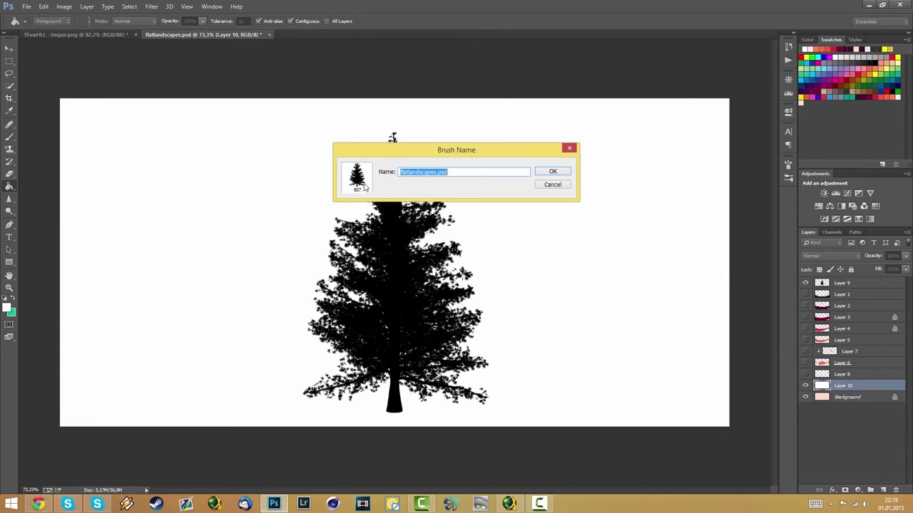
left_click(547, 173)
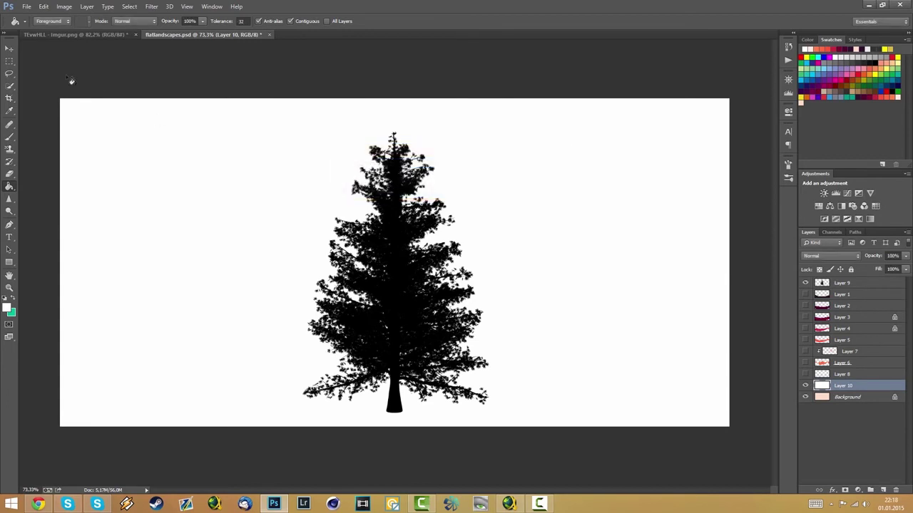
Switch to the Brush tool and choose the newly defined 807 px pine tip
left_click(10, 124)
left_click(39, 21)
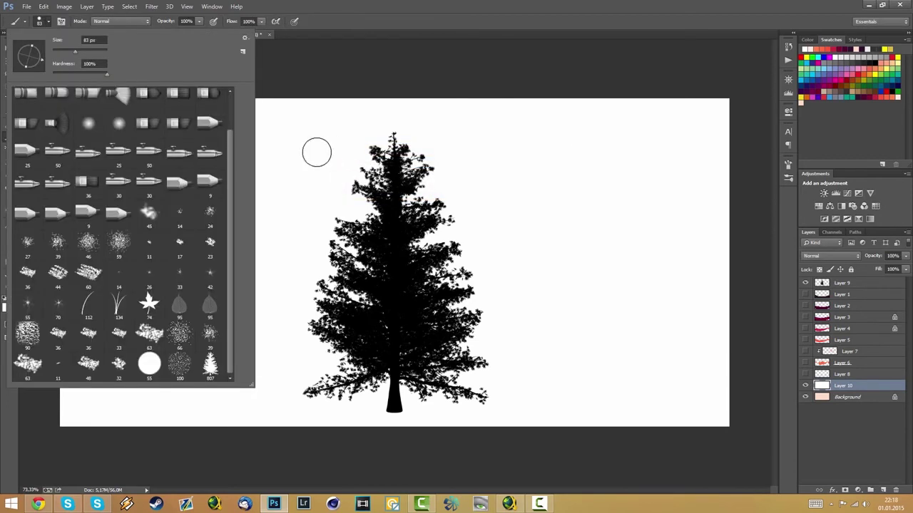
left_click(209, 363)
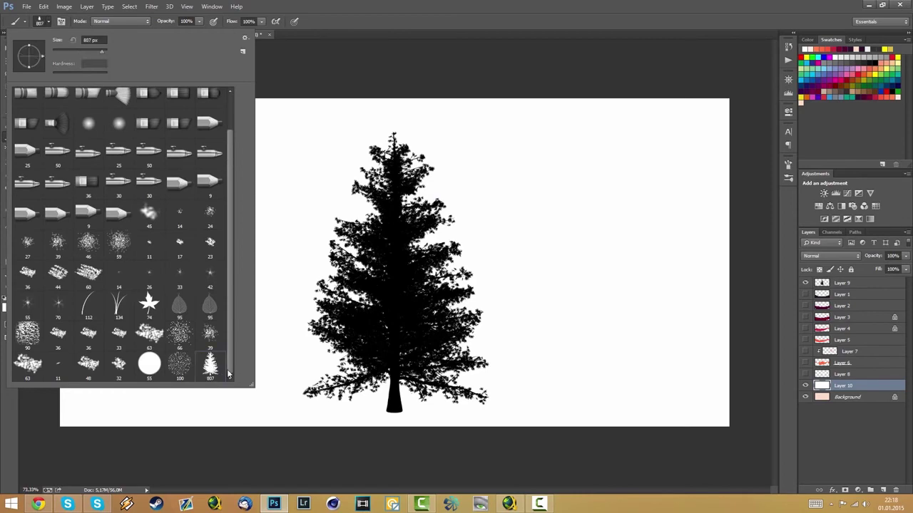
left_click(321, 314)
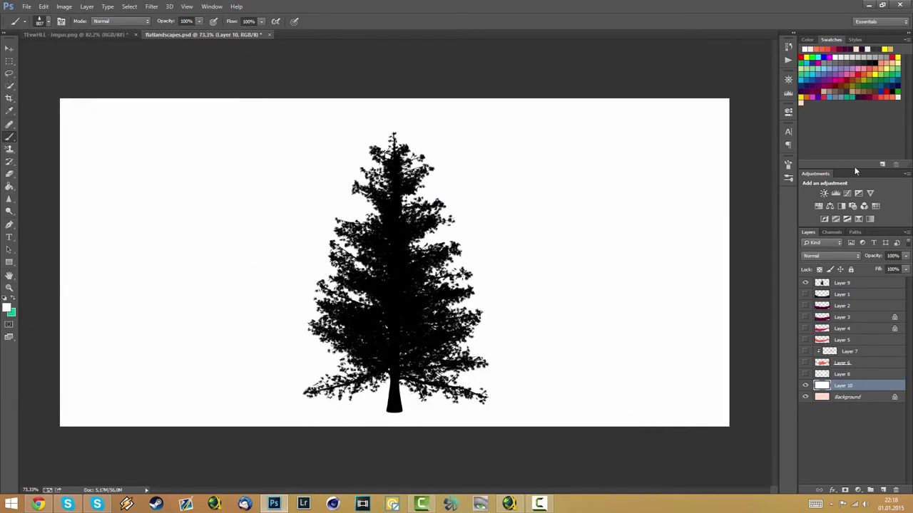
Try the pine brush in black by stamping several large trees across the white Layer 10
left_click(875, 62)
mouse_move(680, 378)
left_mouse_down()
mouse_move(488, 372)
mouse_move(456, 335)
mouse_move(505, 330)
left_mouse_up()
key("ctrl+z")
mouse_move(614, 322)
left_mouse_down()
mouse_move(315, 303)
mouse_move(373, 317)
mouse_move(627, 321)
left_mouse_up()
Delete the white Layer 10 and the pine's Layer 9, and show all the hidden landscape layers again
key("Delete")
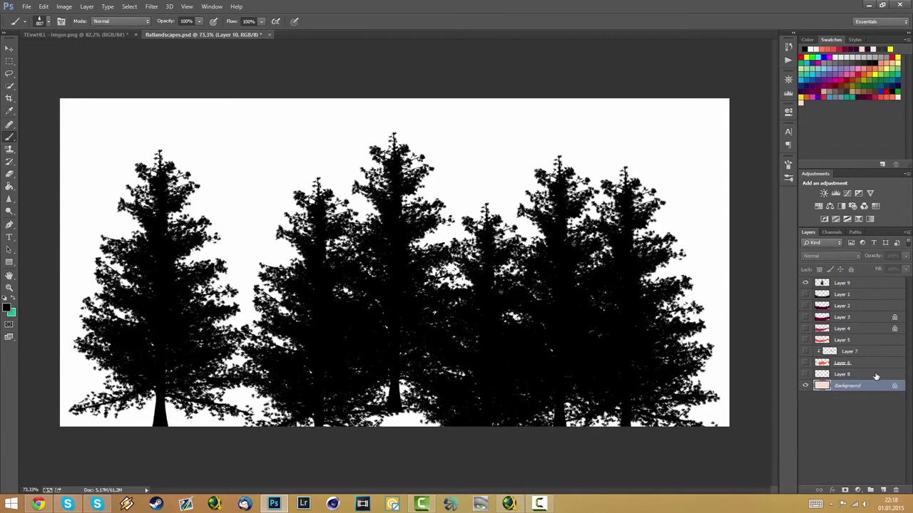
left_click(852, 286)
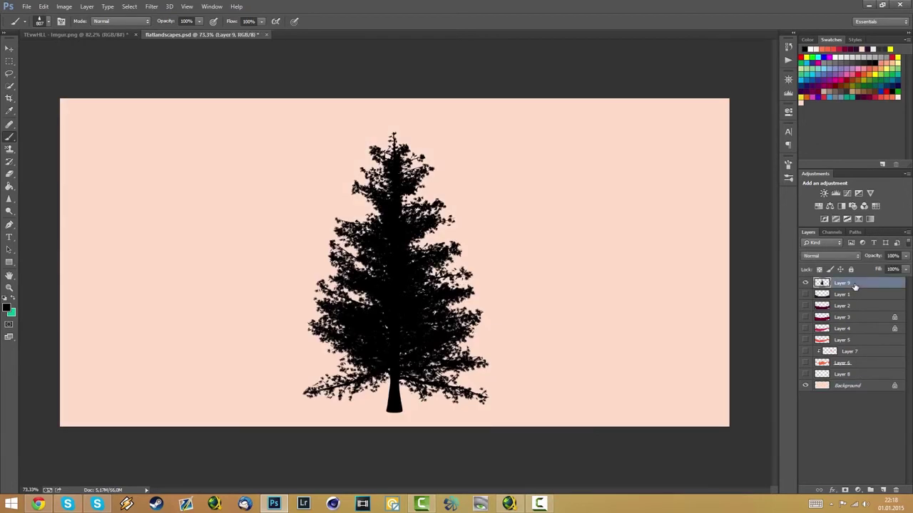
key("Delete")
left_click_drag(813, 362, 805, 284)
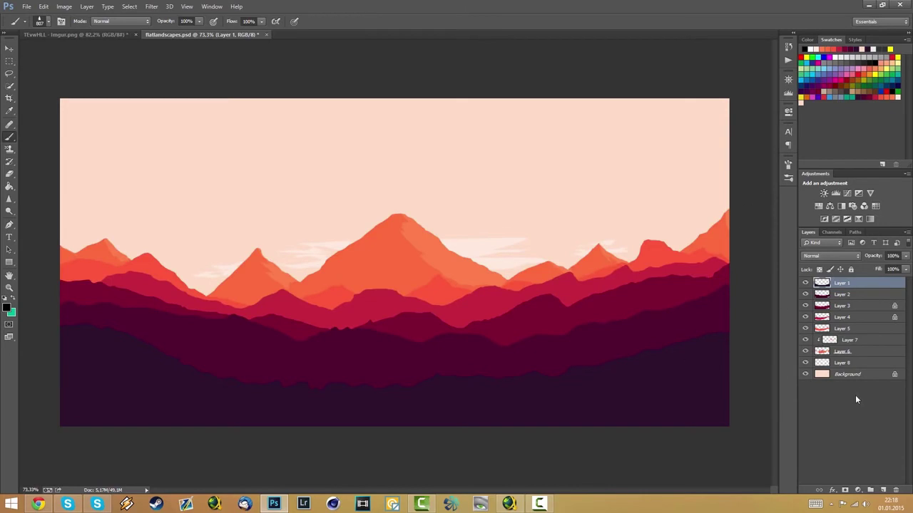
Add a new empty layer above Layer 1 and group it together with Layer 1
left_click(883, 489)
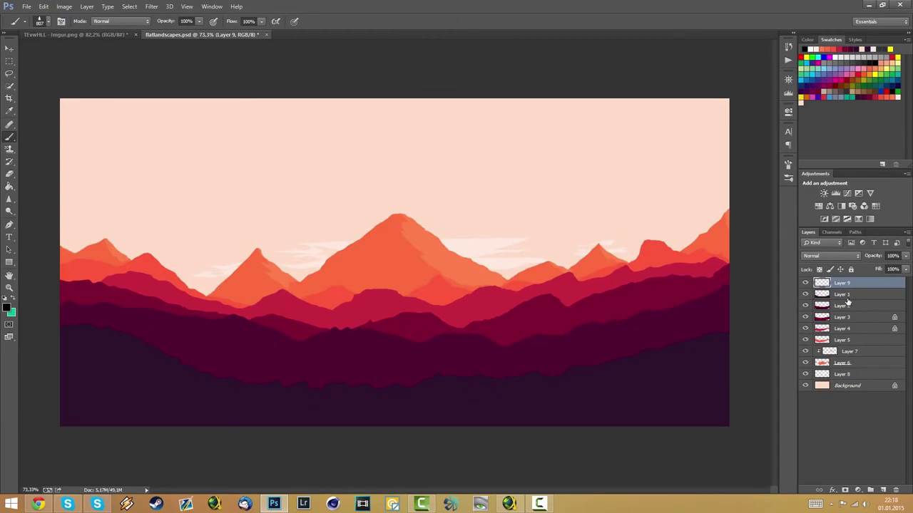
left_click(842, 295)
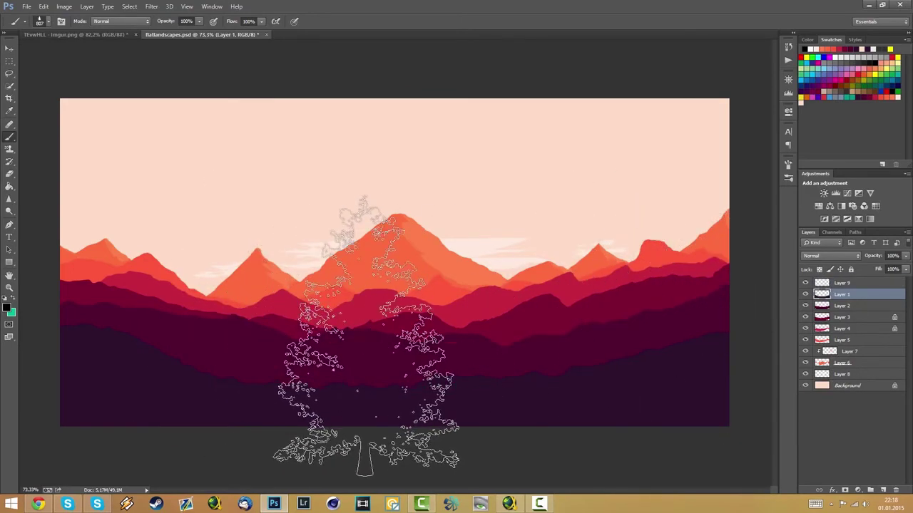
left_click(847, 283)
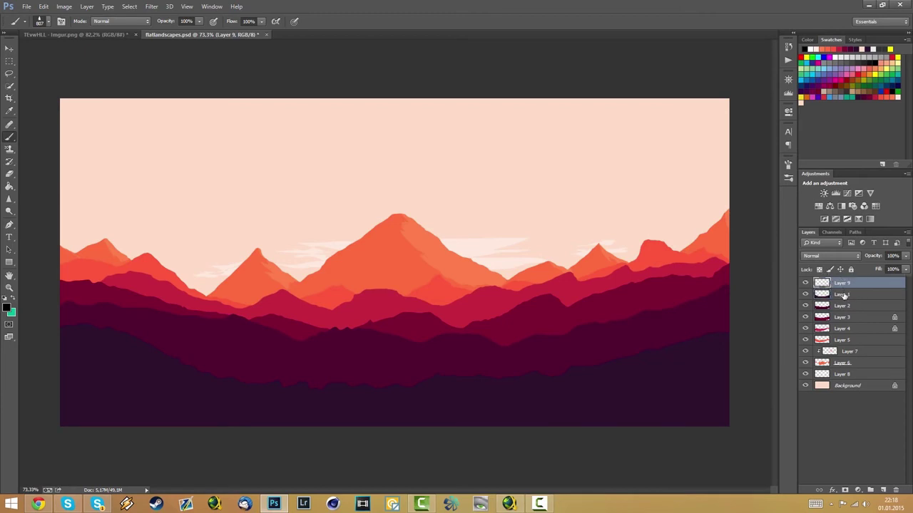
left_click(854, 293)
left_click(806, 295)
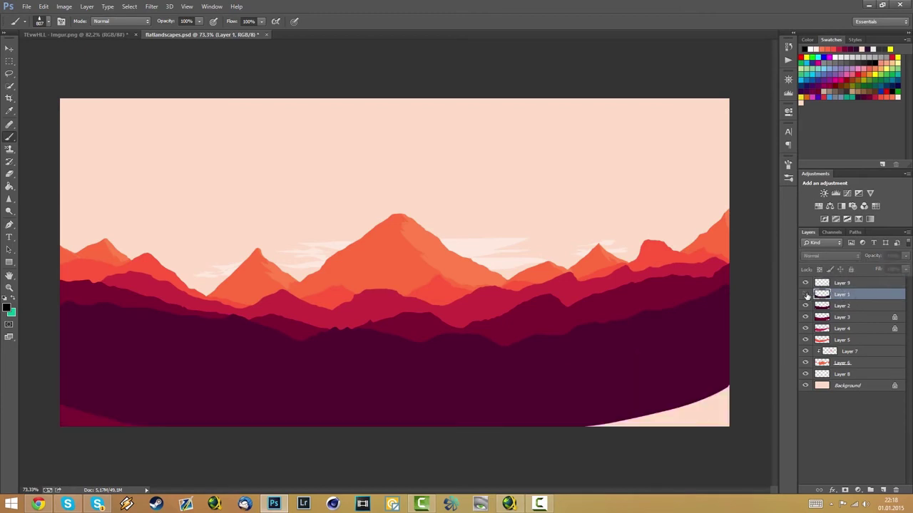
left_click(806, 294)
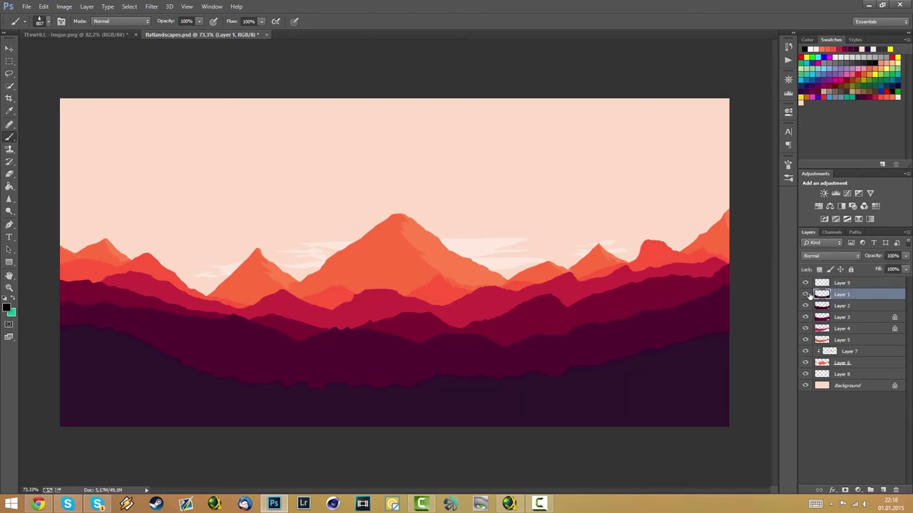
left_click(854, 285, "shift")
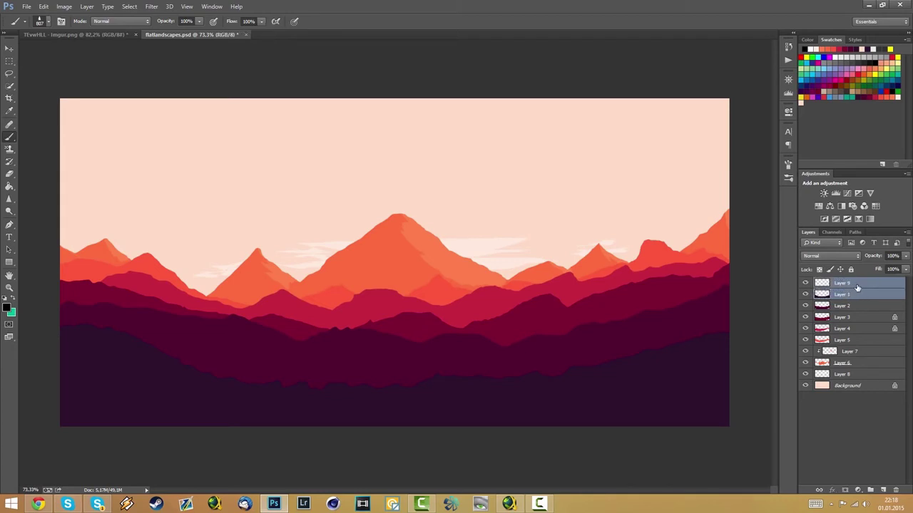
key("ctrl+g")
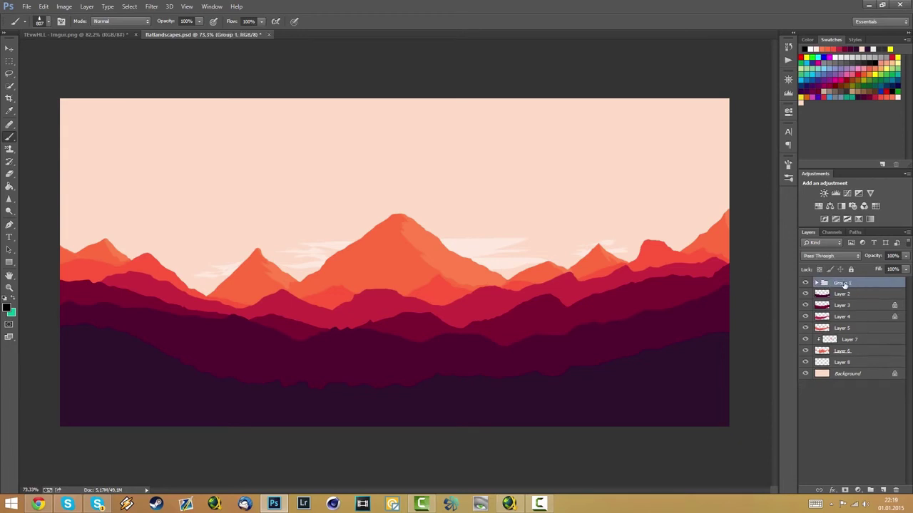
Rename the new group as 1 and the empty layer inside it as Trees
double_click(843, 284)
type("1")
key("Return")
left_click(817, 283)
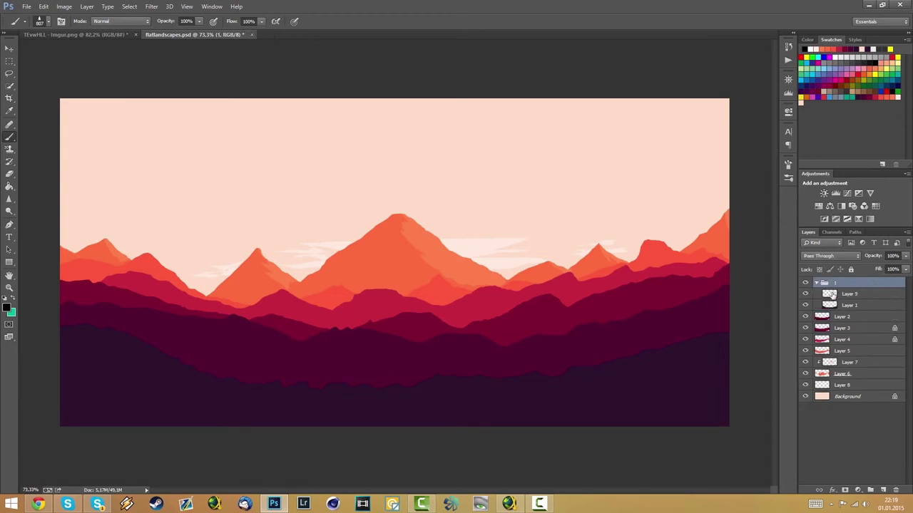
left_click(850, 294)
double_click(853, 294)
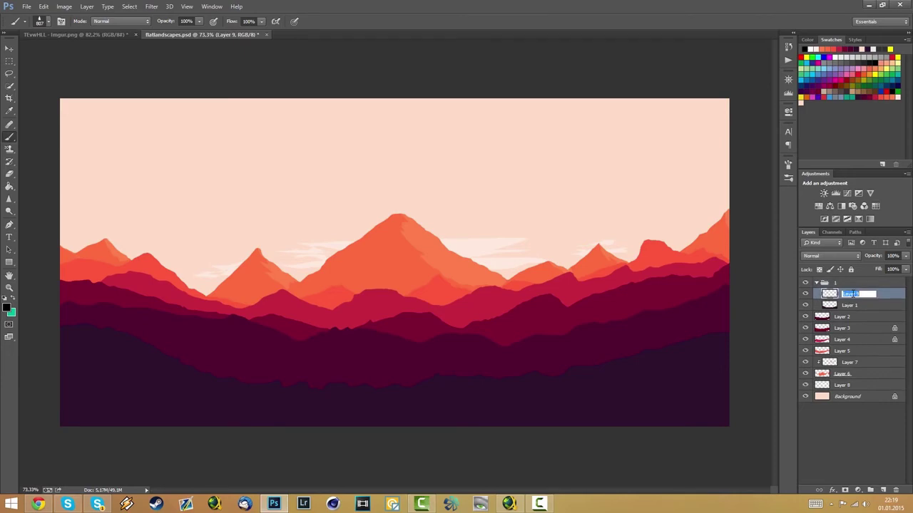
type("Trees")
key("Return")
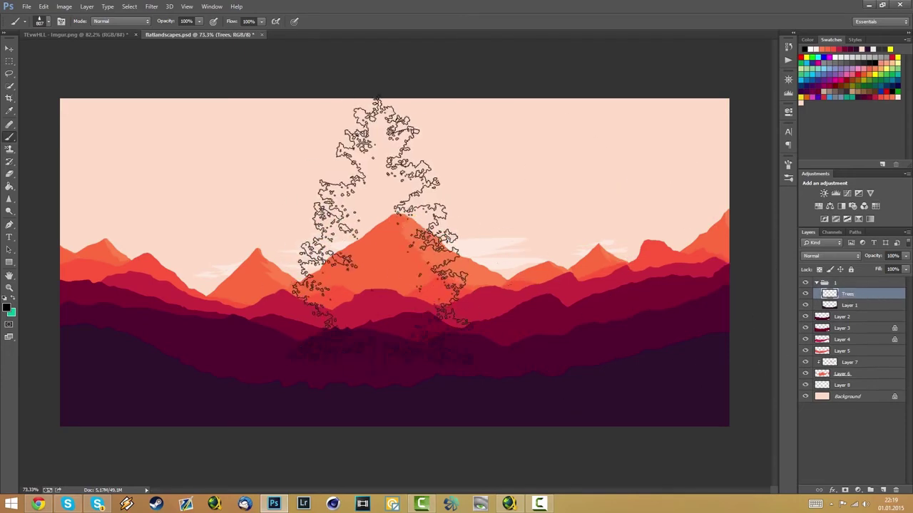
Reduce the pine brush size to 170 px
right_click(403, 207)
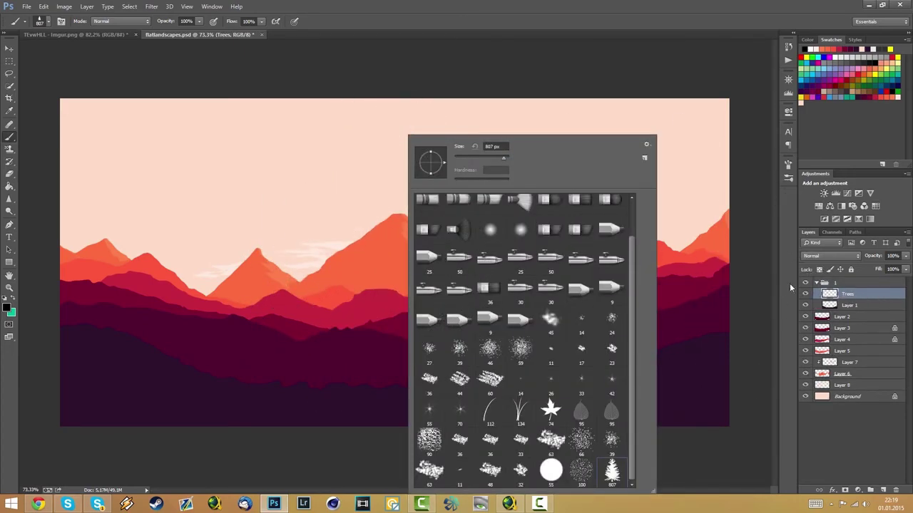
key("Escape")
left_click(42, 24)
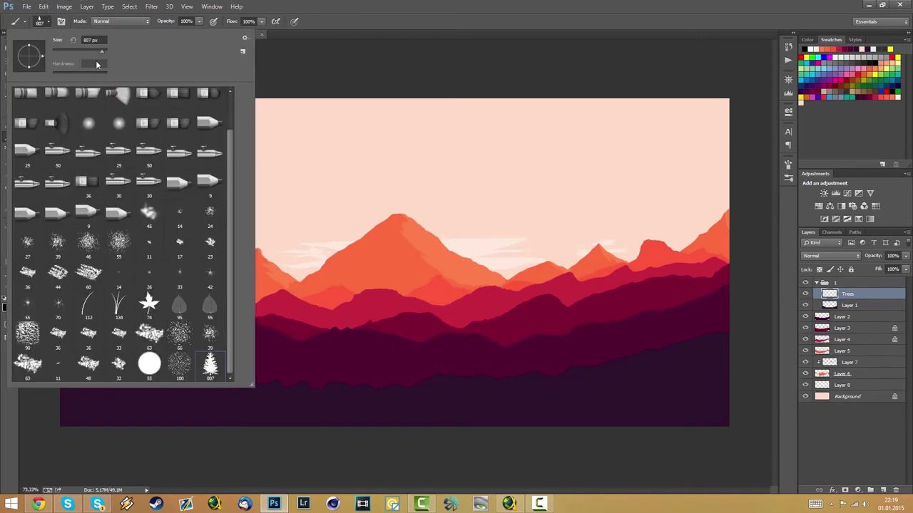
left_click_drag(97, 49, 87, 48)
key("Return")
right_click(481, 246)
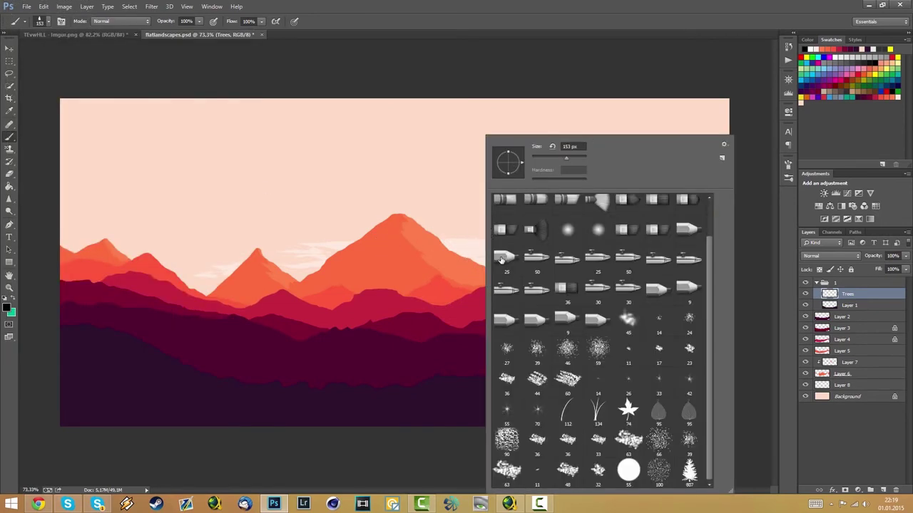
left_click_drag(566, 159, 569, 158)
key("Return")
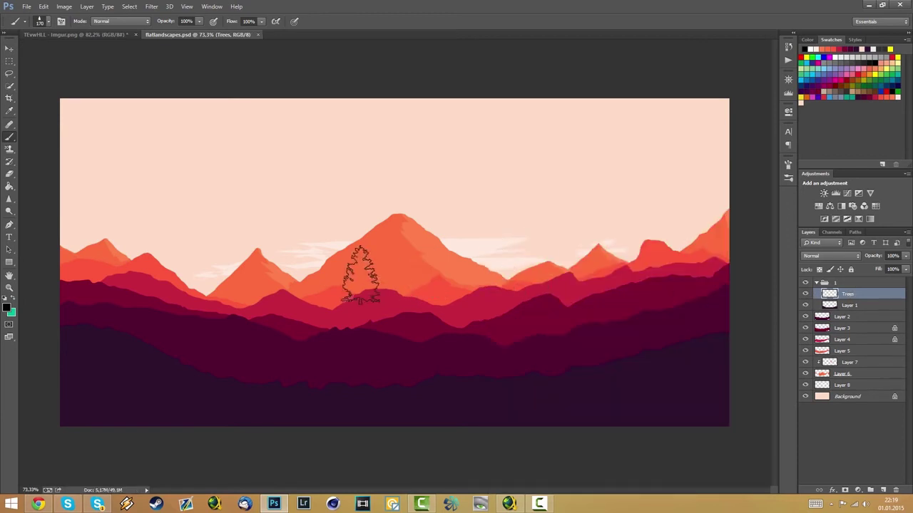
Check the pine brush's tip settings, try stamping black pines along the front ridge and undo them
left_click(47, 23)
left_click(48, 23)
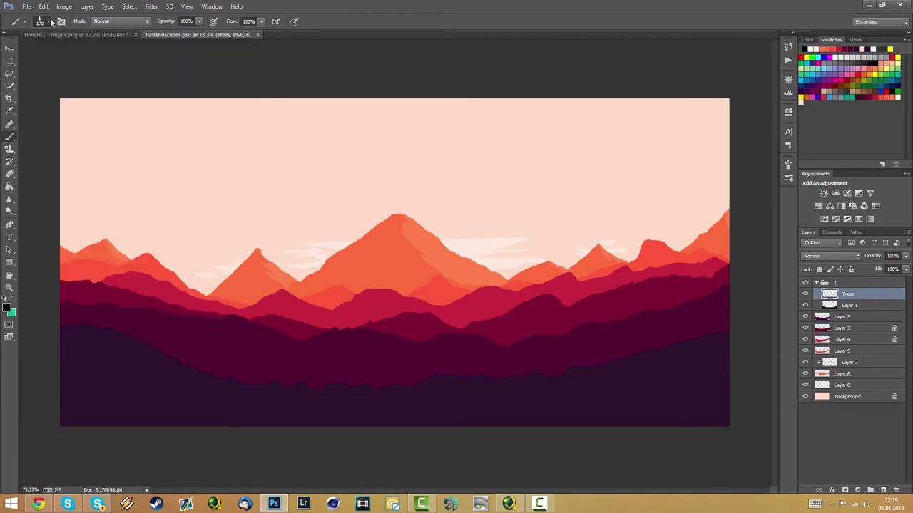
left_click(61, 21)
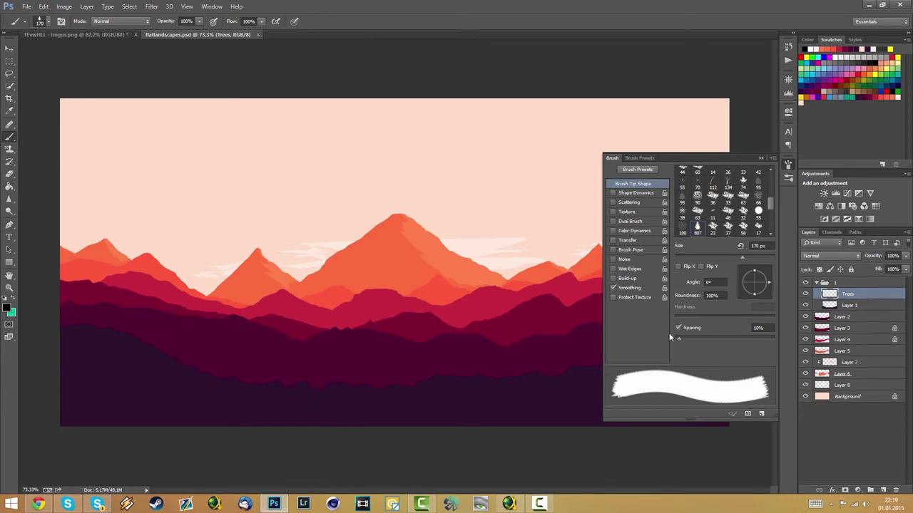
left_click(761, 157)
left_click(606, 350)
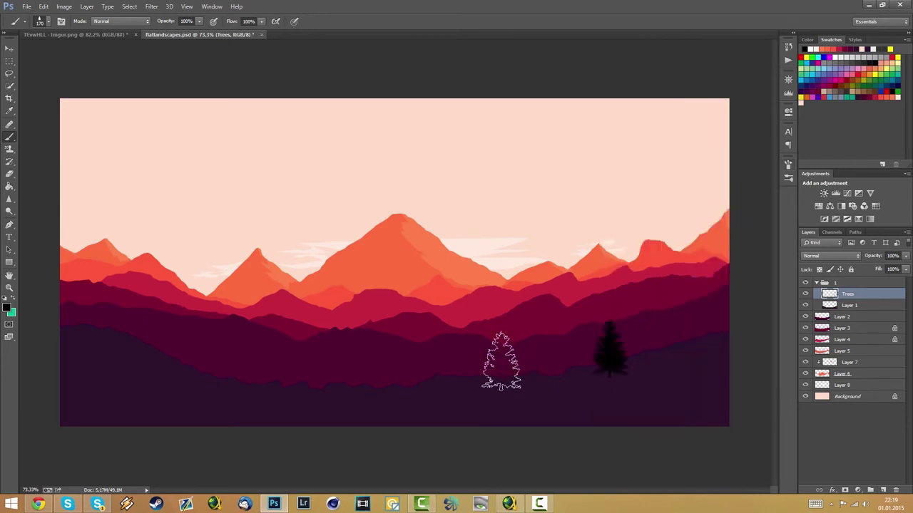
left_click(502, 360)
key("ctrl+z")
key("ctrl+z")
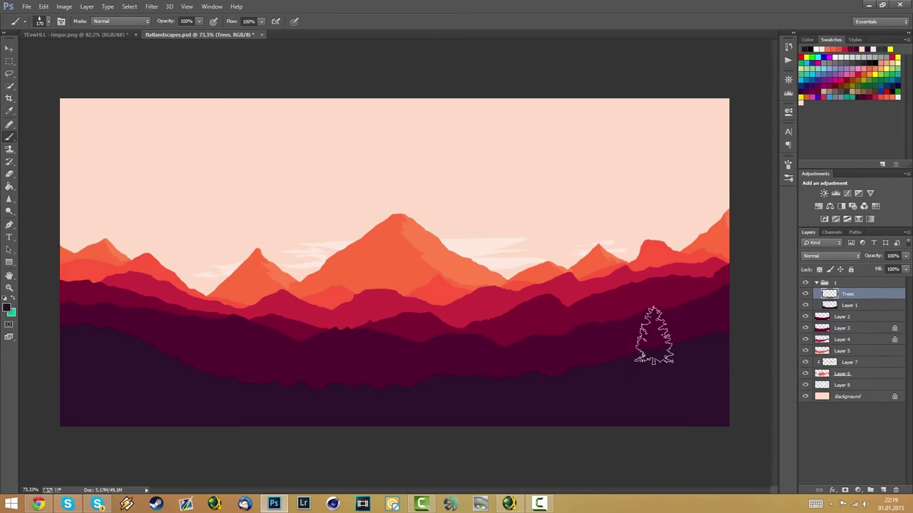
Try stamping single pines in the front ridge's dark plum along its edge on the Trees layer
left_click(647, 331)
left_click(541, 360)
left_click(408, 359)
left_click(334, 369)
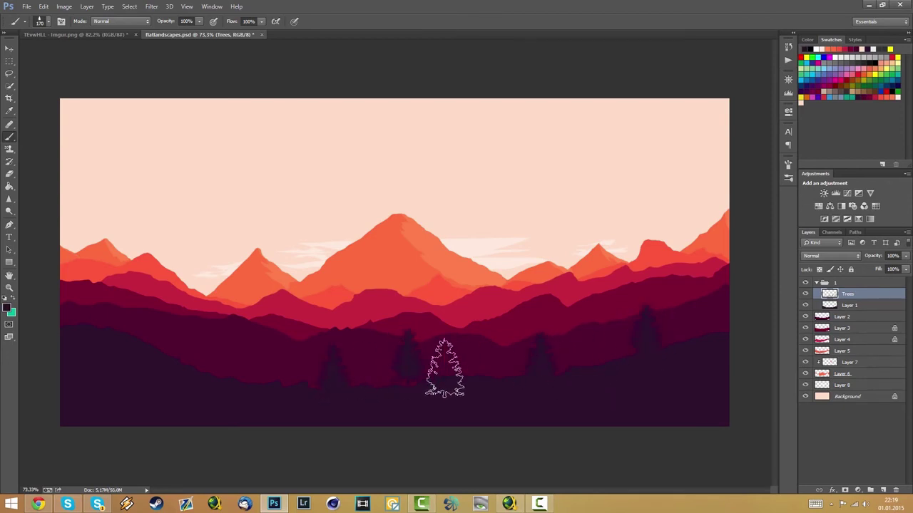
left_click(443, 366)
left_click(501, 366)
left_click(366, 370)
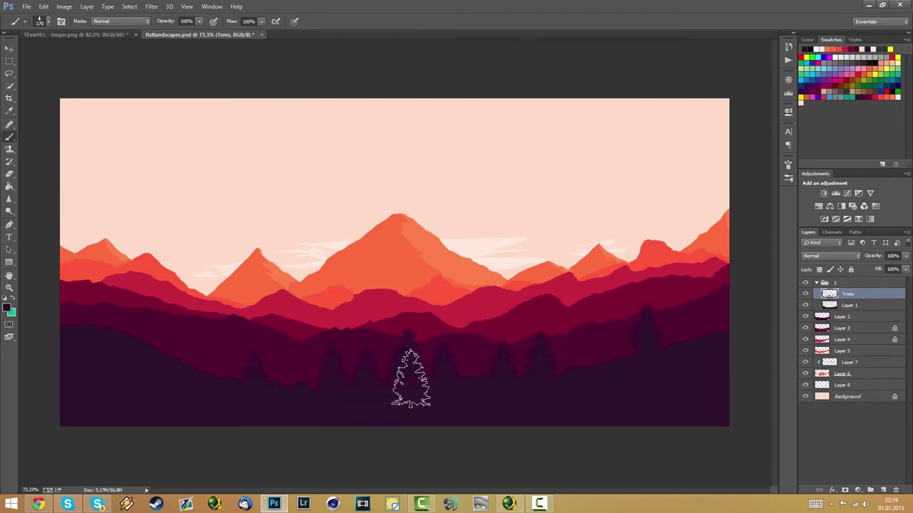
left_click(286, 371)
left_click(250, 364)
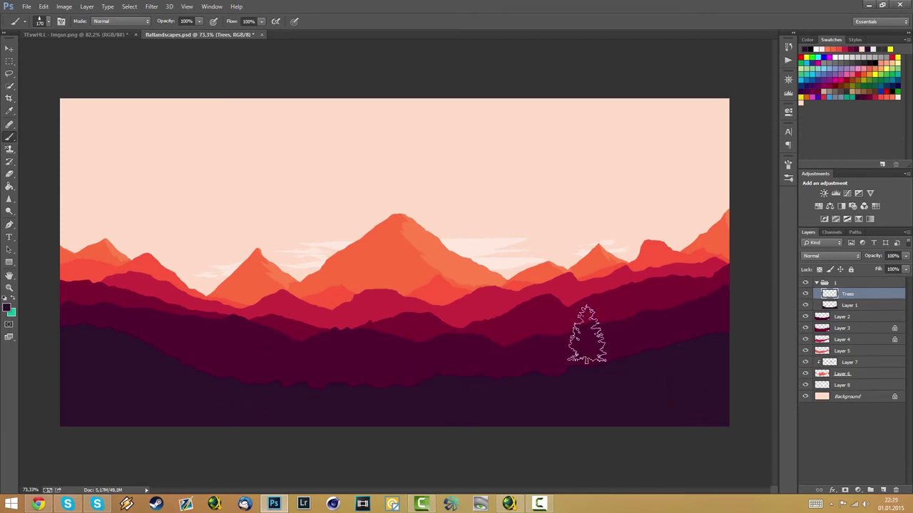
Set the pine brush's spacing to 150% and enable Shape Dynamics with 100% size jitter and 70% minimum diameter
left_click(62, 22)
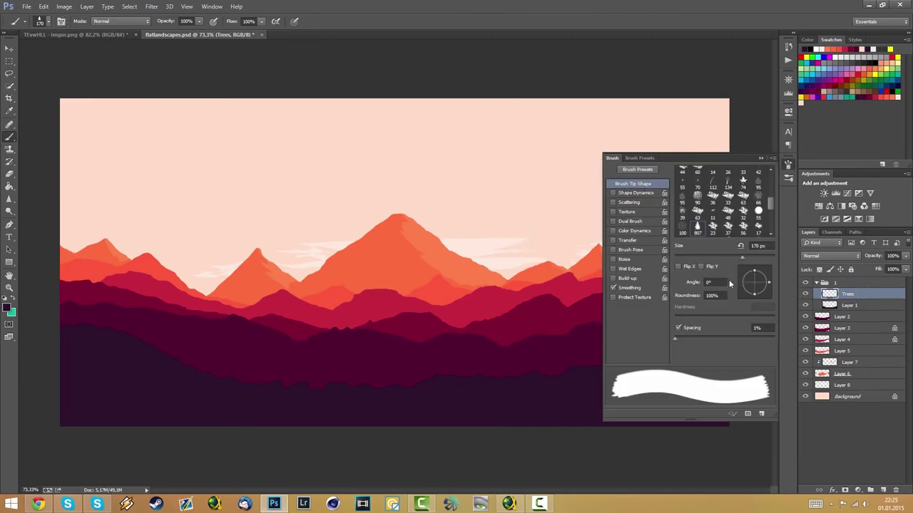
left_click_drag(693, 346, 738, 347)
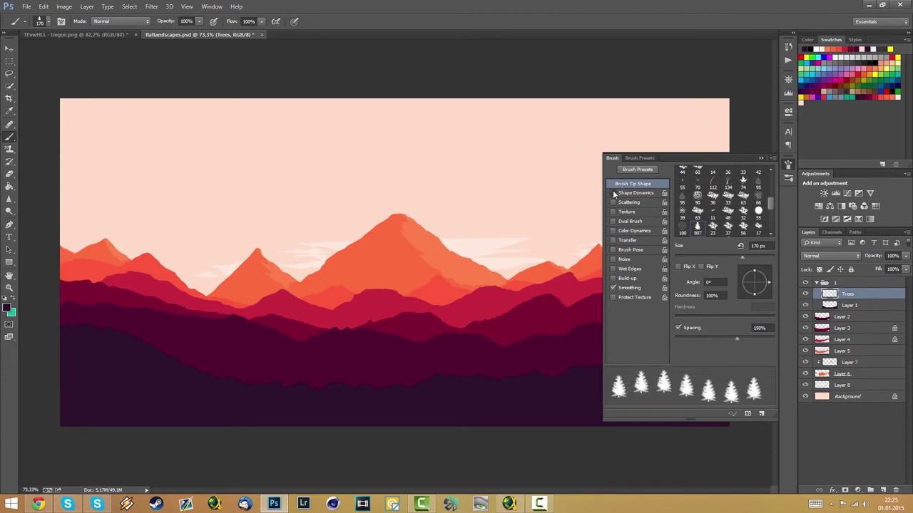
left_click(627, 194)
mouse_move(772, 181)
left_mouse_down()
mouse_move(718, 180)
mouse_move(777, 193)
left_mouse_up()
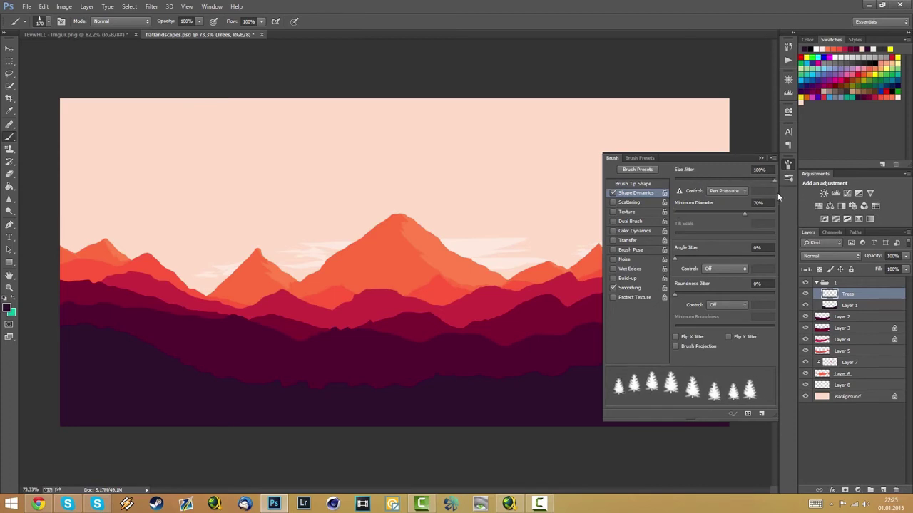
left_click(760, 159)
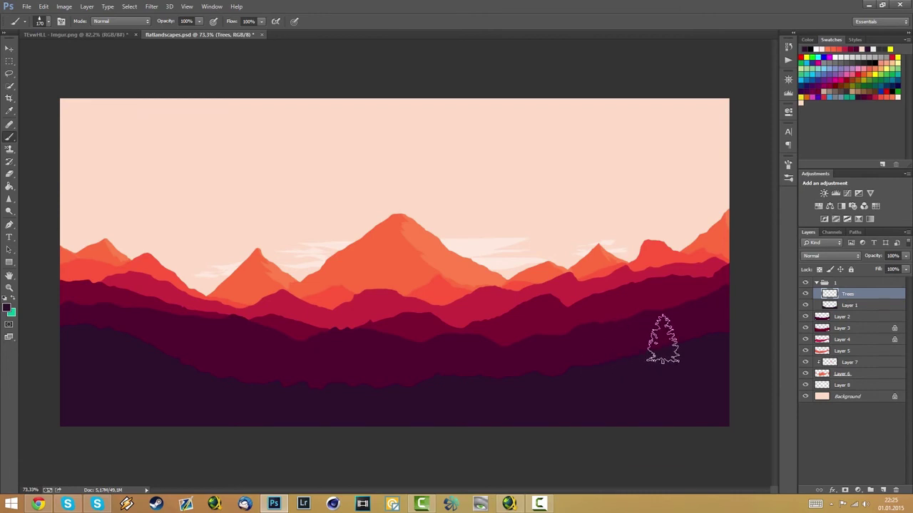
Paint a continuous row of size-varied dark plum pines along the whole front ridge on the Trees layer
mouse_move(682, 336)
left_mouse_down()
mouse_move(554, 363)
mouse_move(364, 378)
mouse_move(392, 374)
mouse_move(230, 361)
mouse_move(318, 374)
mouse_move(200, 357)
mouse_move(152, 332)
mouse_move(173, 346)
mouse_move(67, 327)
left_mouse_up()
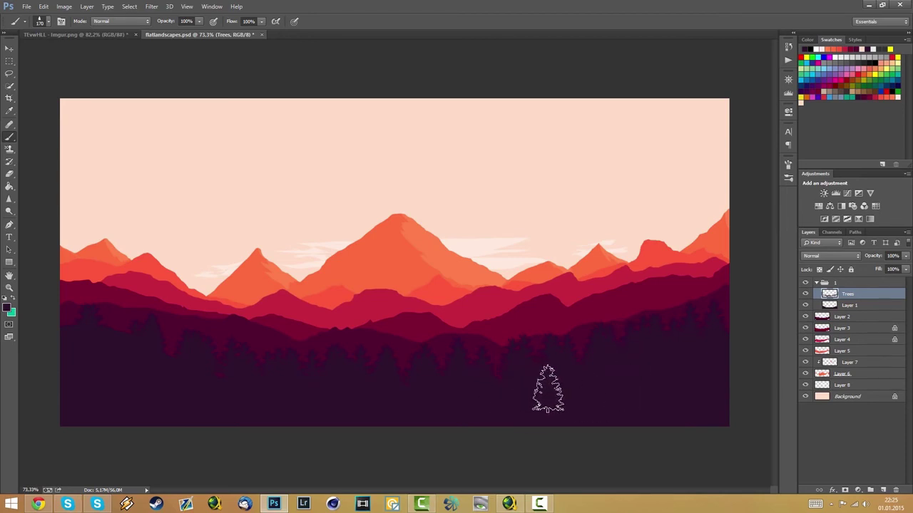
left_click(10, 175)
left_click(47, 23)
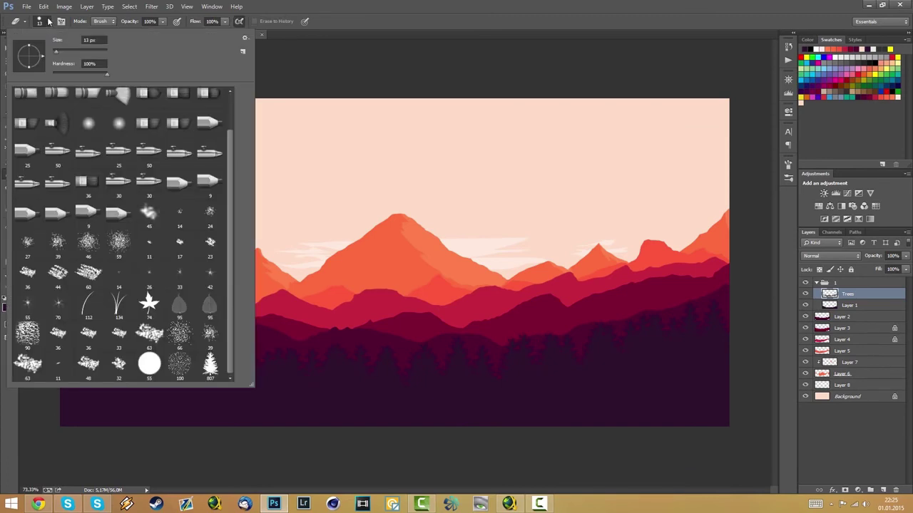
left_click(48, 22)
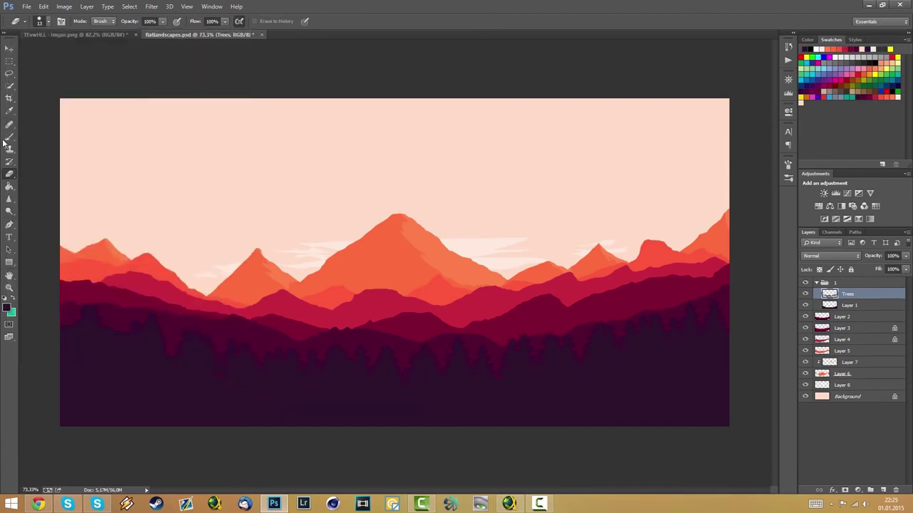
left_click(8, 139)
left_click(43, 21)
left_click(47, 23)
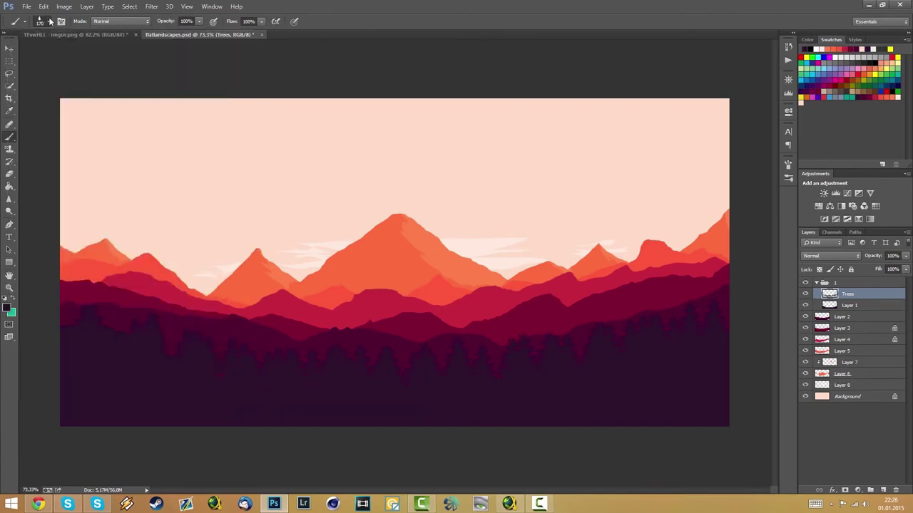
left_click(42, 22)
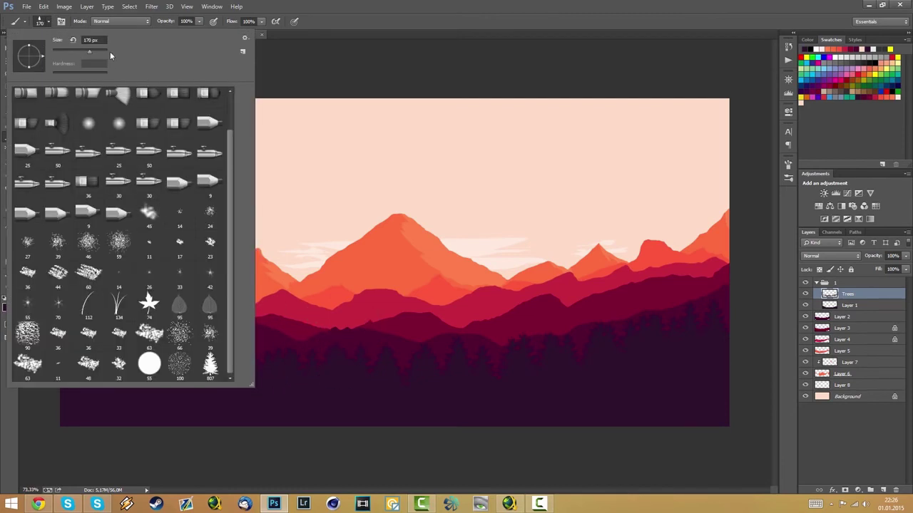
Save the current pine brush as a new preset named flatlandscapes.psd 1 with its brush size captured
left_click(62, 21)
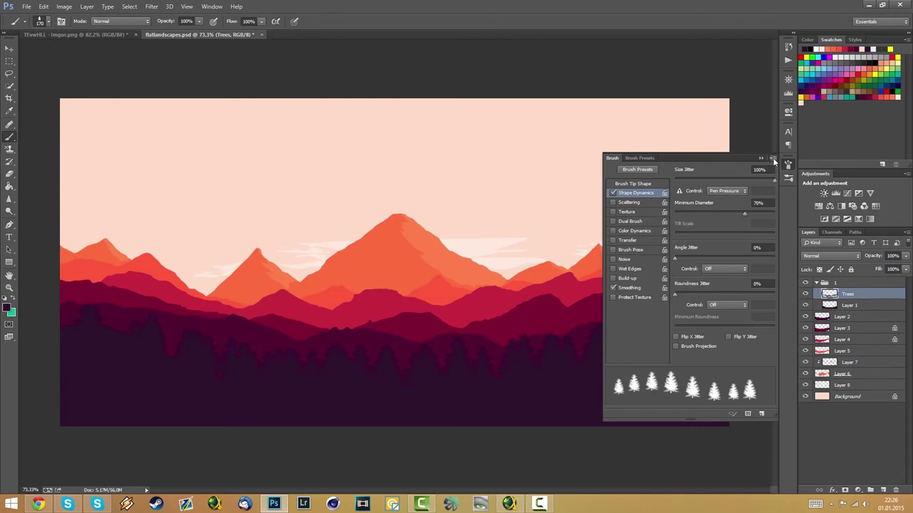
left_click(773, 159)
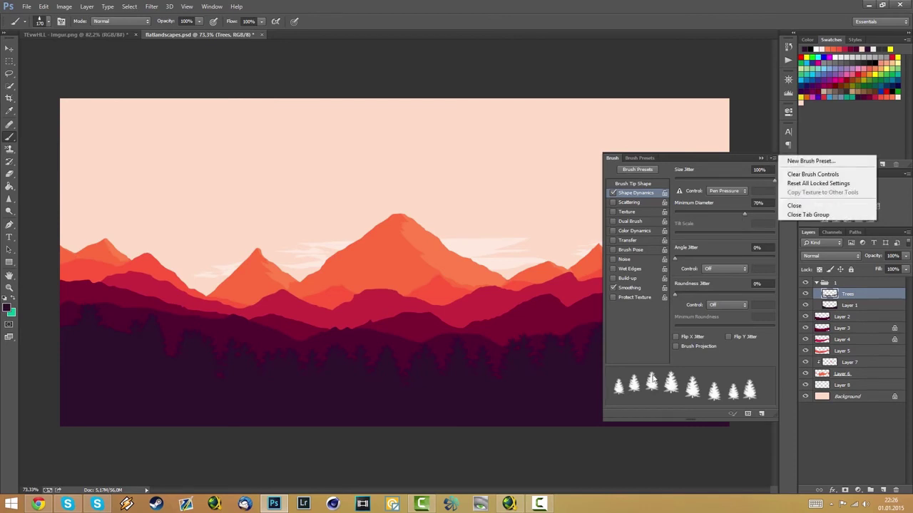
left_click(811, 161)
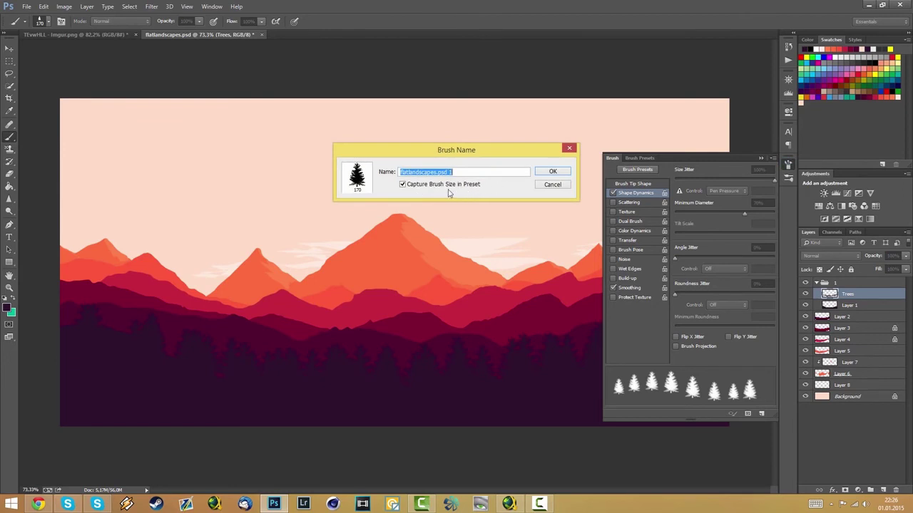
left_click(550, 174)
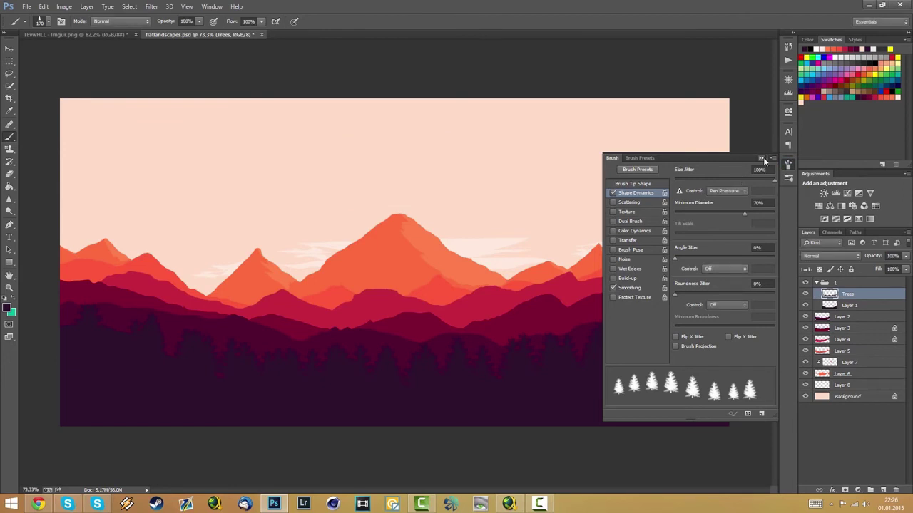
left_click(761, 159)
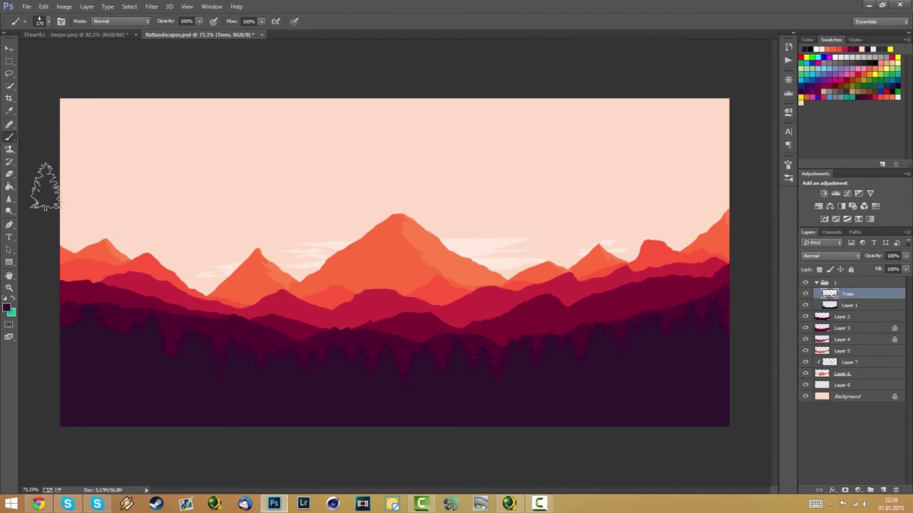
Thin out the pines along the front ridge with the Eraser, using the saved 170 px pine preset as its tip
left_click(10, 174)
left_click(47, 23)
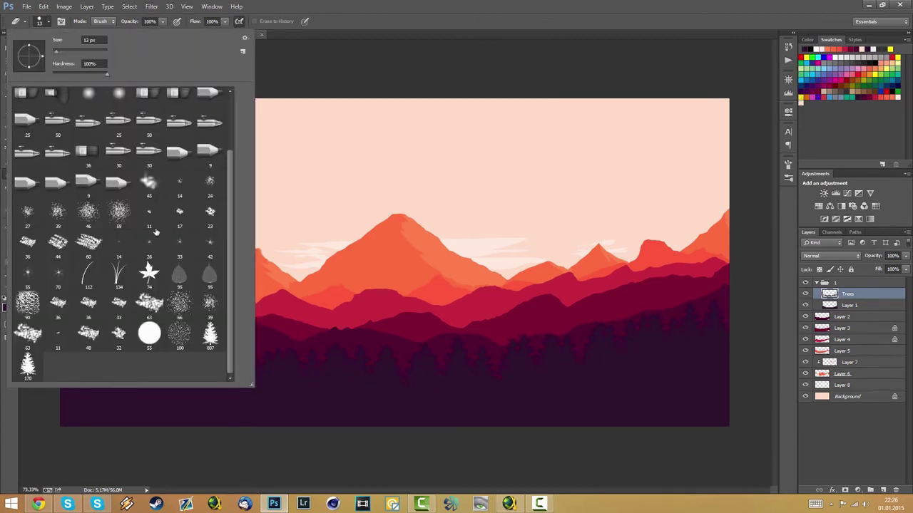
left_click(32, 367)
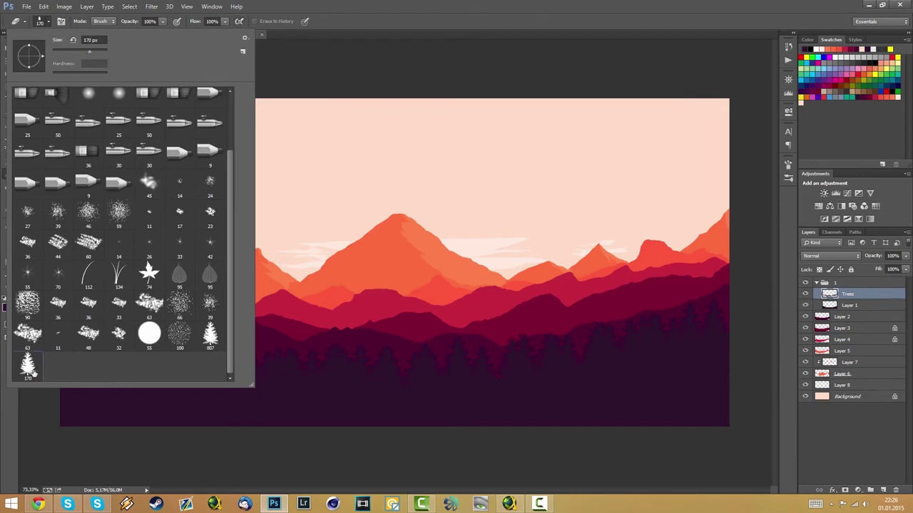
left_click(845, 298)
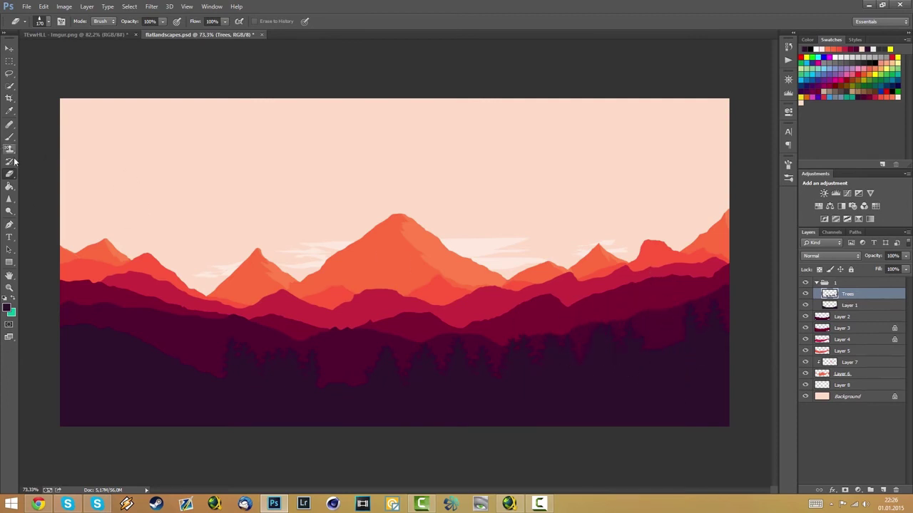
Set the pine brush to 90 px, stamp smaller pines into the gaps along the front ridge and save the document
left_click(9, 137)
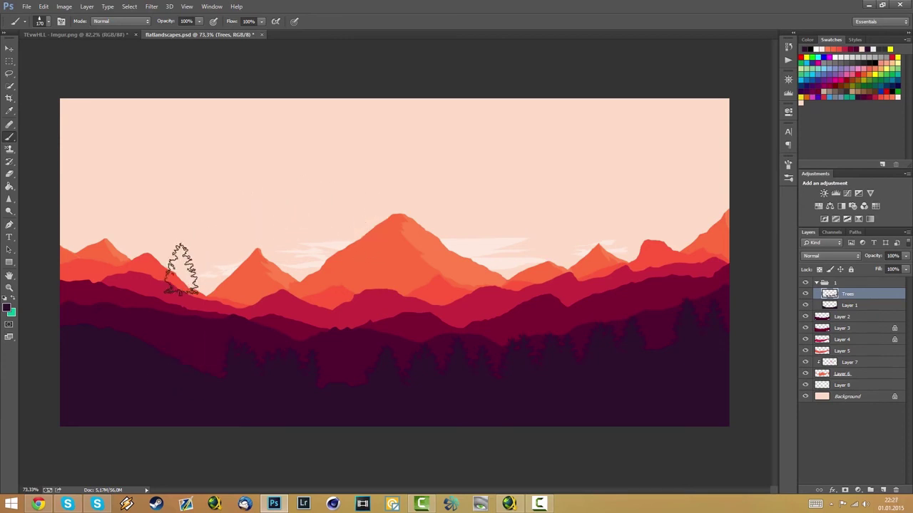
right_click(304, 135)
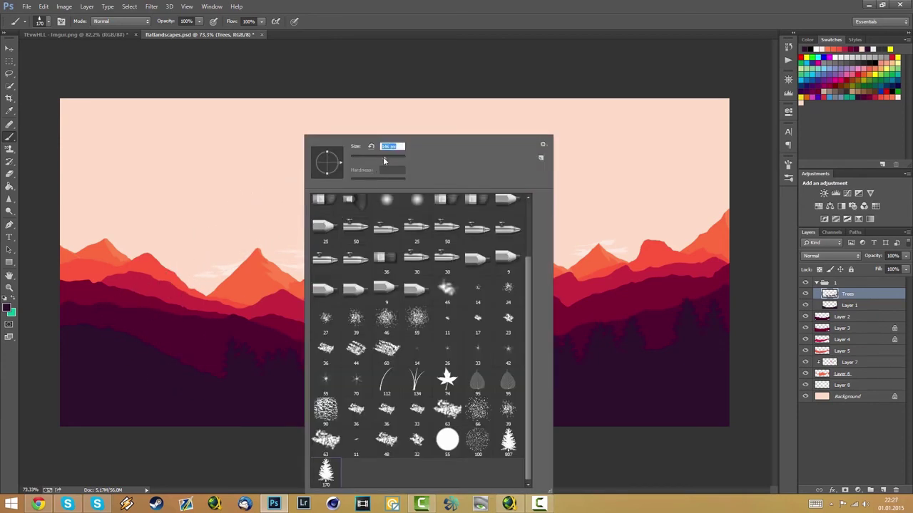
key("Return")
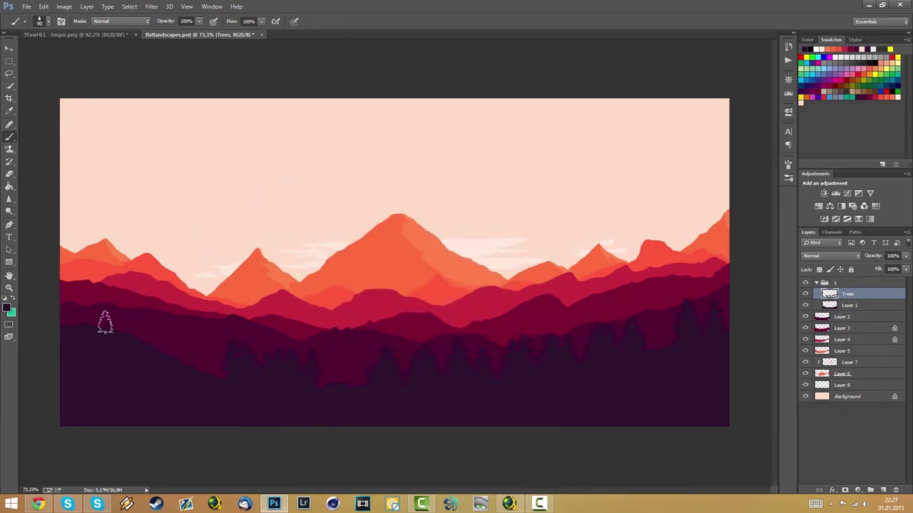
left_click_drag(114, 322, 194, 378)
left_click_drag(169, 346, 211, 376)
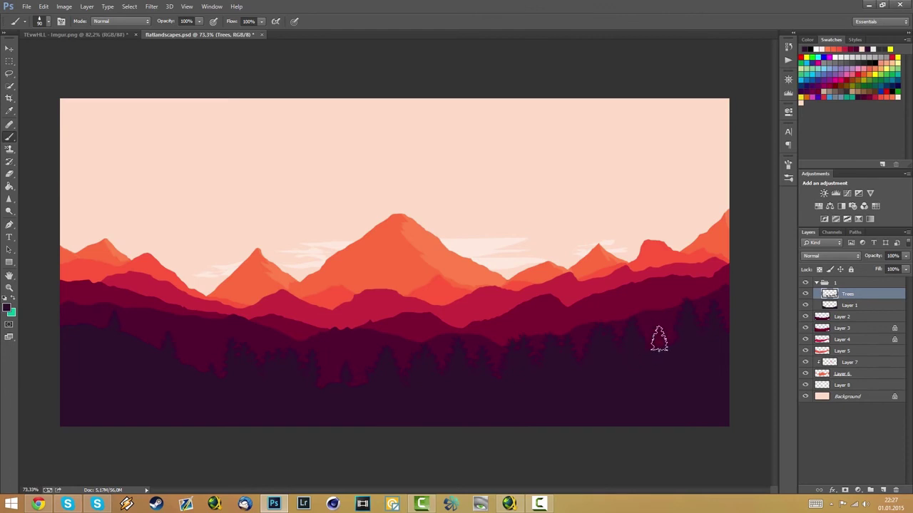
key("ctrl+s")
Add a layer named Trees above Layer 2 and put both layers in a group named 2
left_click(816, 283)
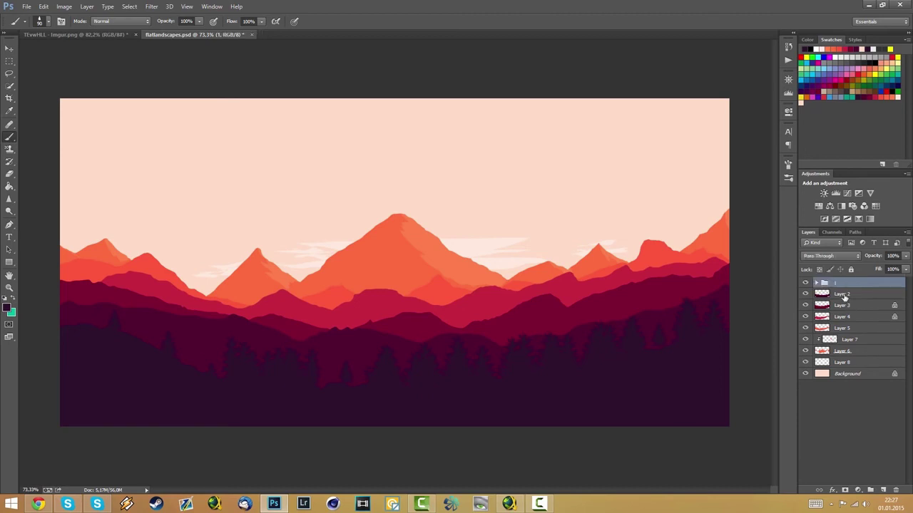
left_click(845, 294)
left_click(883, 490)
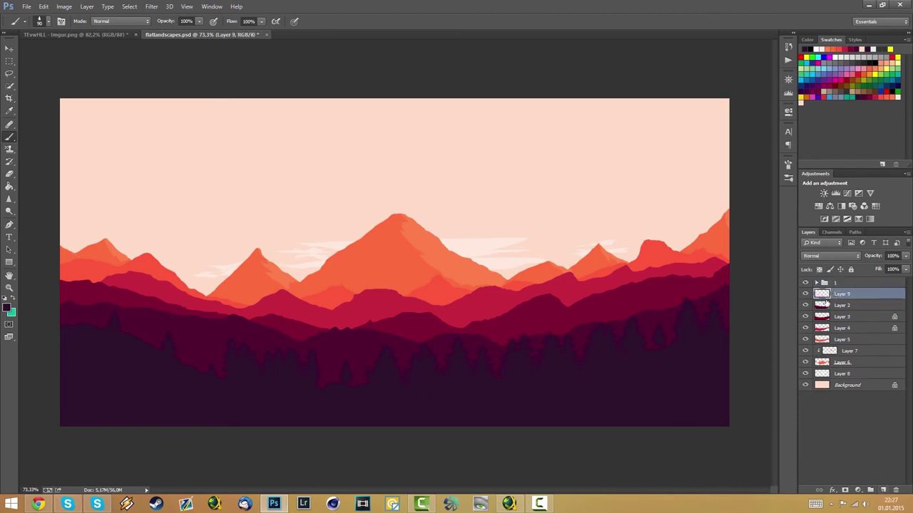
left_click(858, 305, "shift")
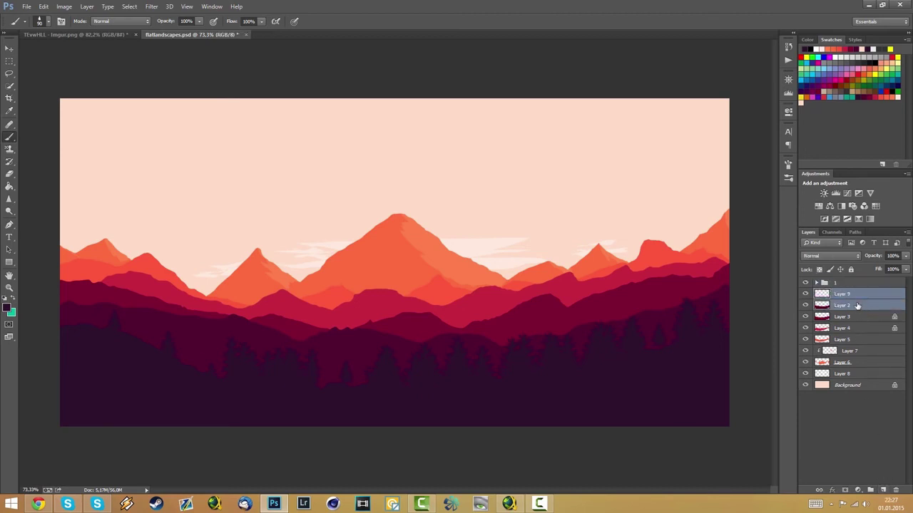
key("ctrl+g")
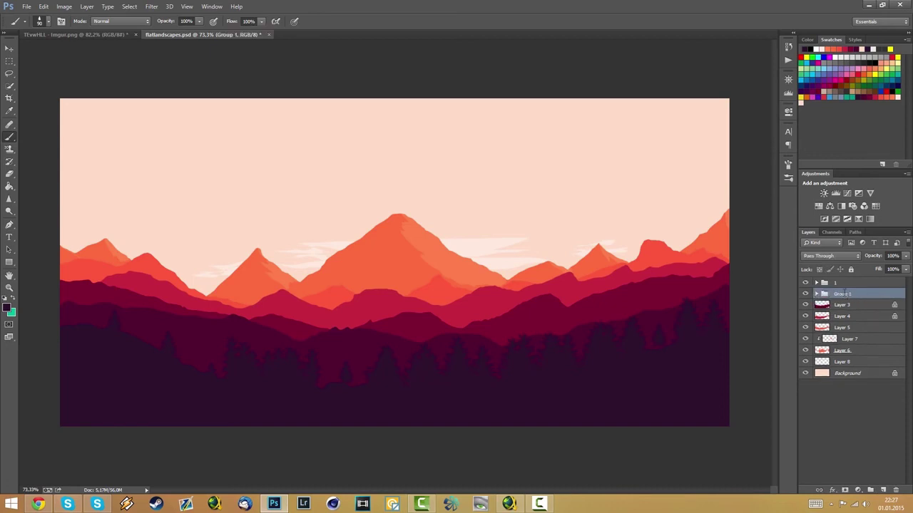
left_click(817, 294)
double_click(850, 304)
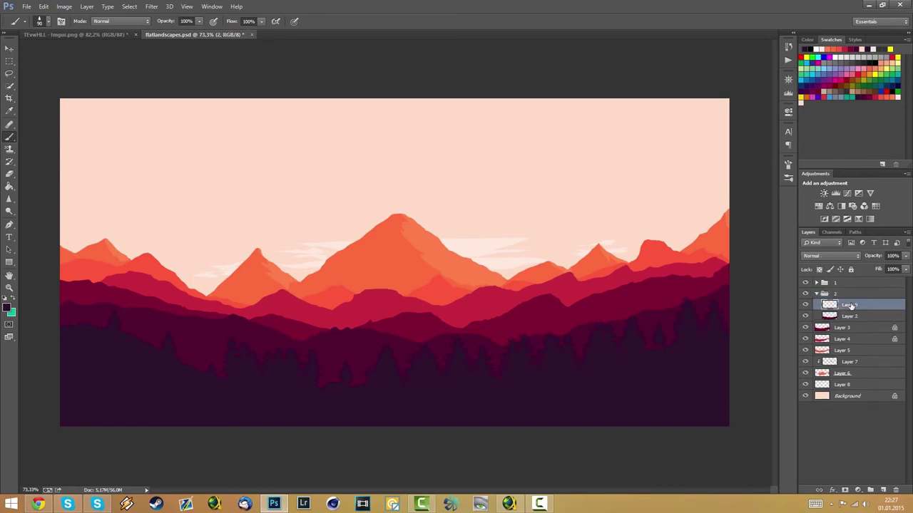
type("Trees")
key("Return")
Sample the second ridge's dark plum and paint 90 px pines along its full edge on the Trees layer in group 2
left_click(346, 336)
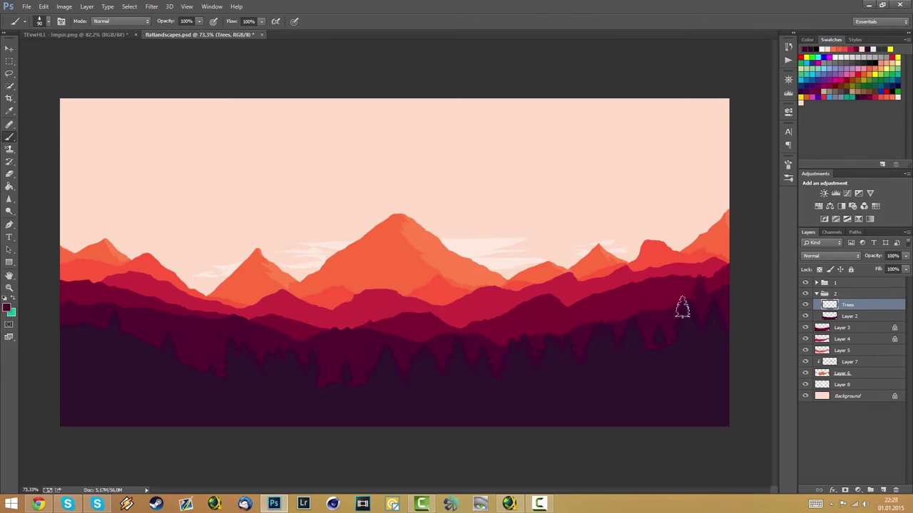
mouse_move(389, 325)
left_mouse_down()
mouse_move(297, 334)
mouse_move(57, 286)
left_mouse_up()
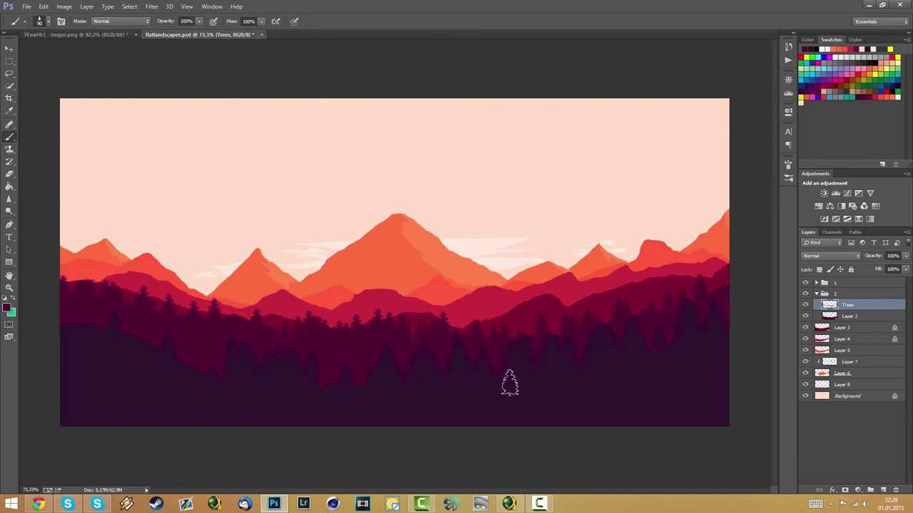
Group Layer 3 with a new layer above it as 3 and name the new layer Trees
left_click(845, 330)
left_click(849, 339, "shift")
key("ctrl+g")
double_click(842, 328)
type("3")
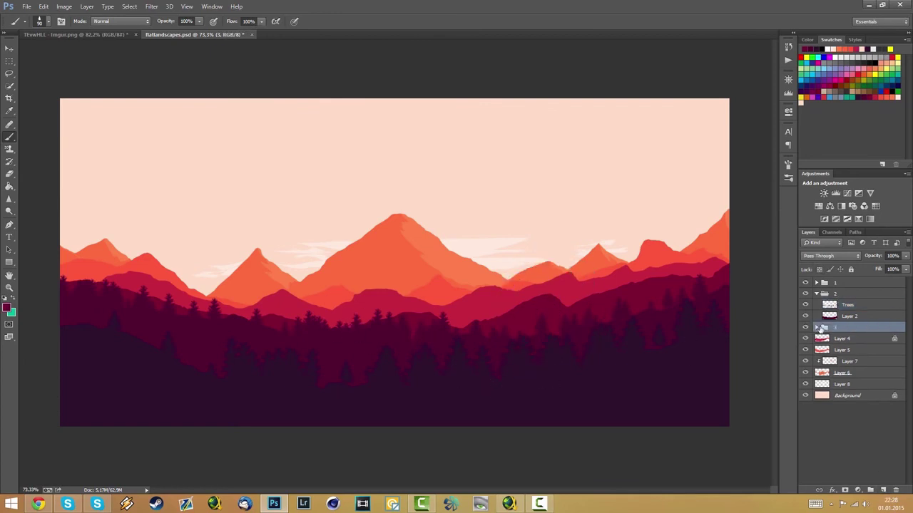
left_click(817, 328)
right_click(858, 338)
double_click(849, 338)
type("Trees")
key("Return")
Paint 66 px wine-red pines along the third ridge and trim some of them with the pine-tipped Eraser
right_click(547, 279)
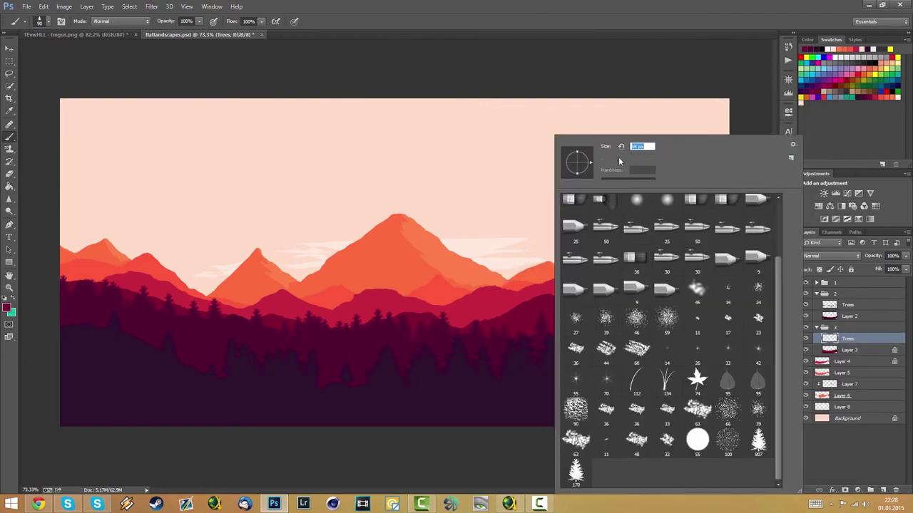
key("Escape")
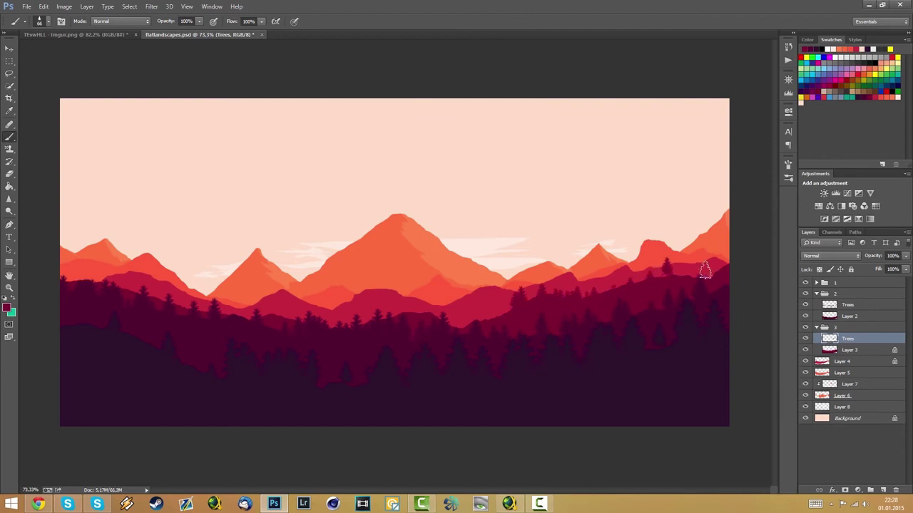
mouse_move(658, 298)
left_mouse_down()
mouse_move(459, 318)
mouse_move(475, 320)
mouse_move(491, 315)
mouse_move(310, 320)
mouse_move(185, 302)
mouse_move(360, 328)
left_mouse_up()
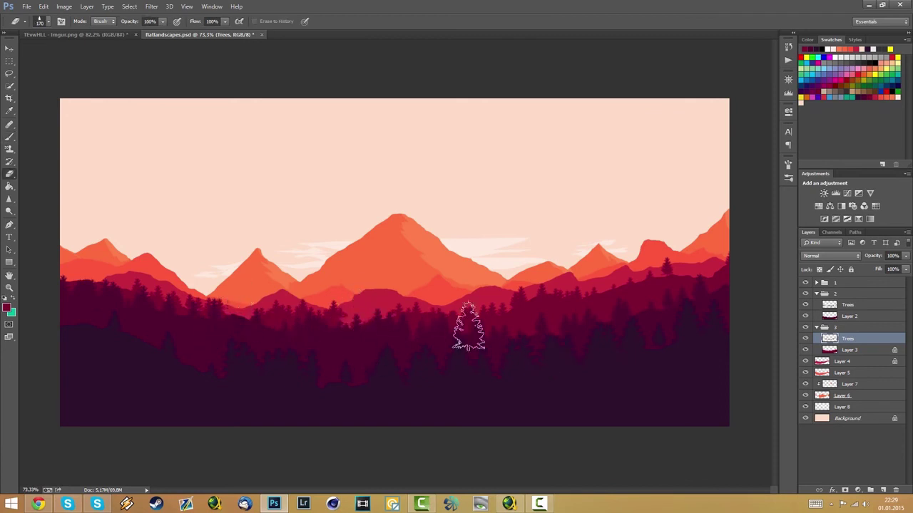
left_click_drag(468, 326, 485, 333)
Reduce the pine brush size to 45 px
right_click(630, 285)
left_click_drag(682, 160, 677, 168)
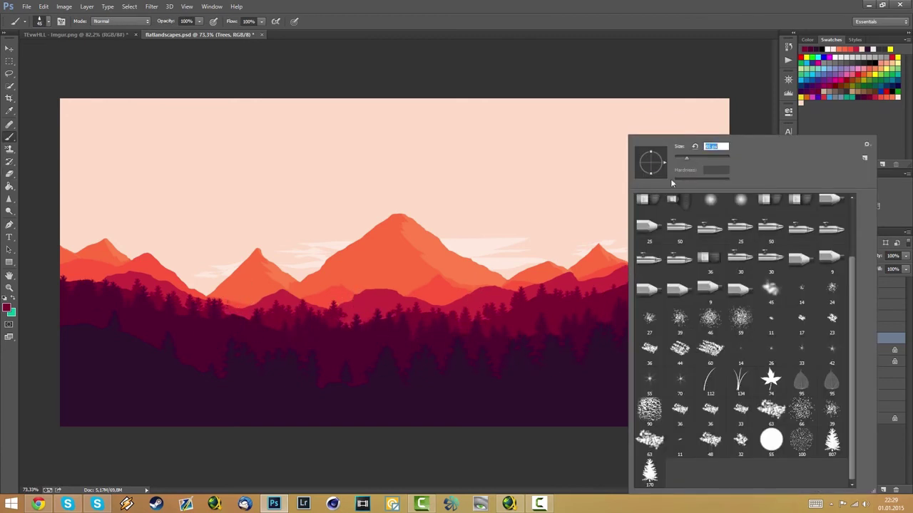
left_click(611, 291)
Add a layer named Trees above Layer 4 and group it with Layer 4
left_click(848, 362)
left_click(882, 490)
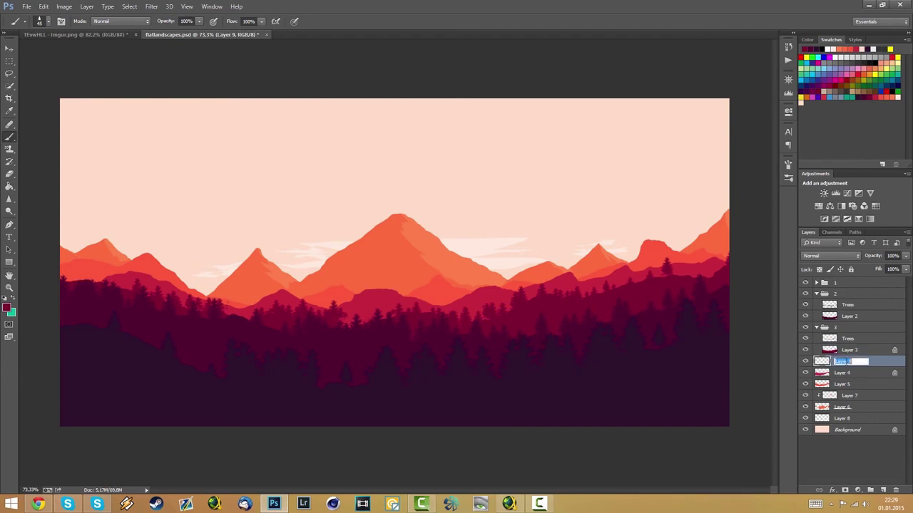
type("s")
key("Return")
key("ctrl+g")
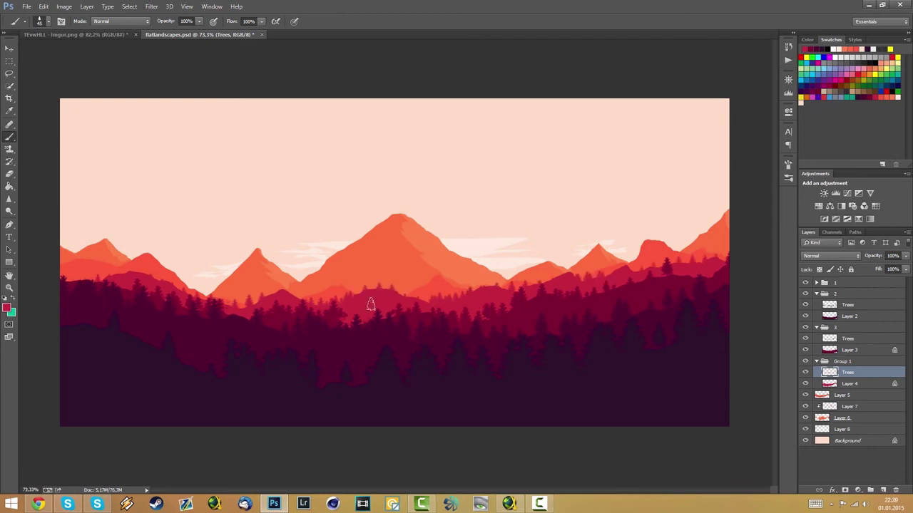
Put Layer 5 in a group named 5 and rename the group holding Layer 4 as 4
left_click(835, 397)
key("ctrl+g")
double_click(843, 395)
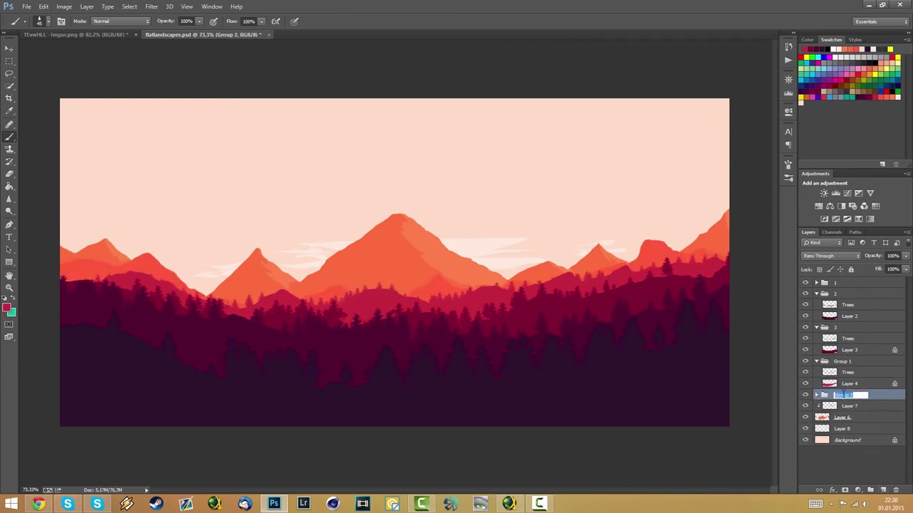
type("5")
key("Return")
double_click(843, 363)
type("4")
key("Return")
Open group 5 and select its uppermost layer
left_click(835, 395)
left_click(817, 395)
left_click(847, 407)
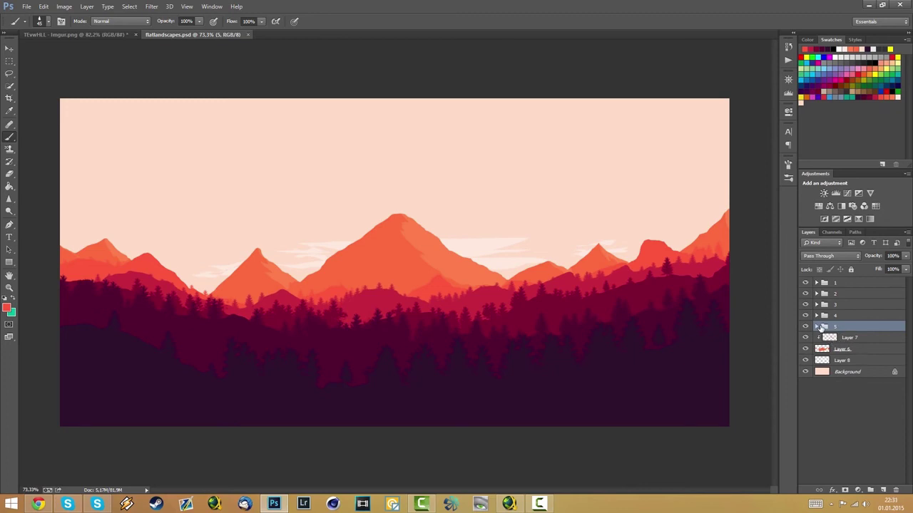
Select the Trees layer in group 1 and give the Eraser a hard round 68 px tip
left_click(816, 283)
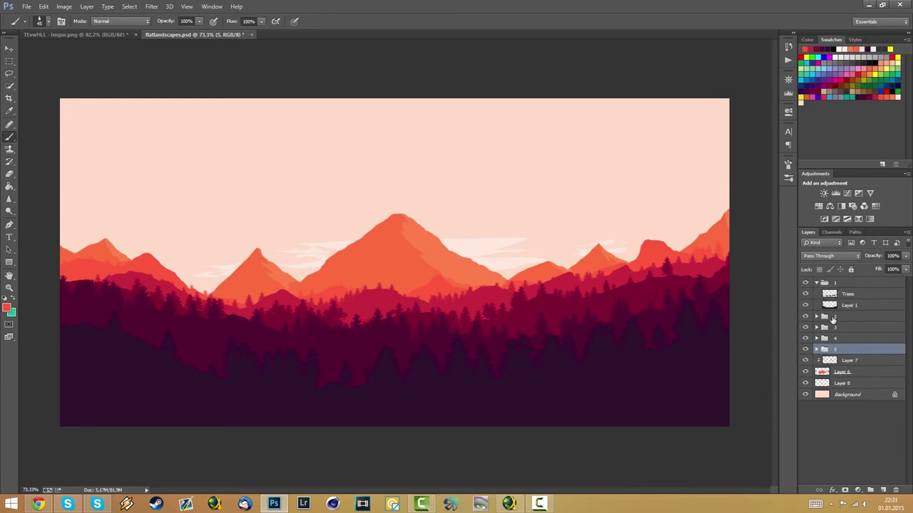
left_click(836, 294)
scroll(350, 372, "up", 14)
key("alt+e")
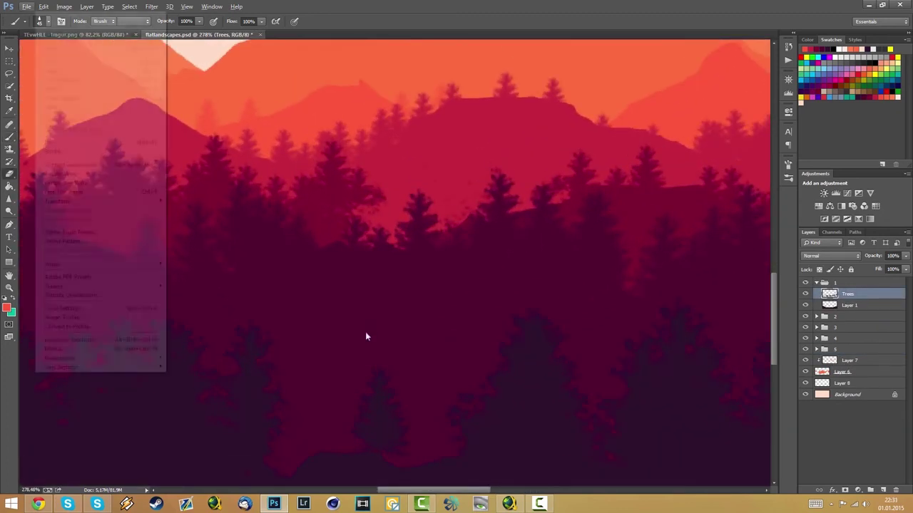
key("Escape")
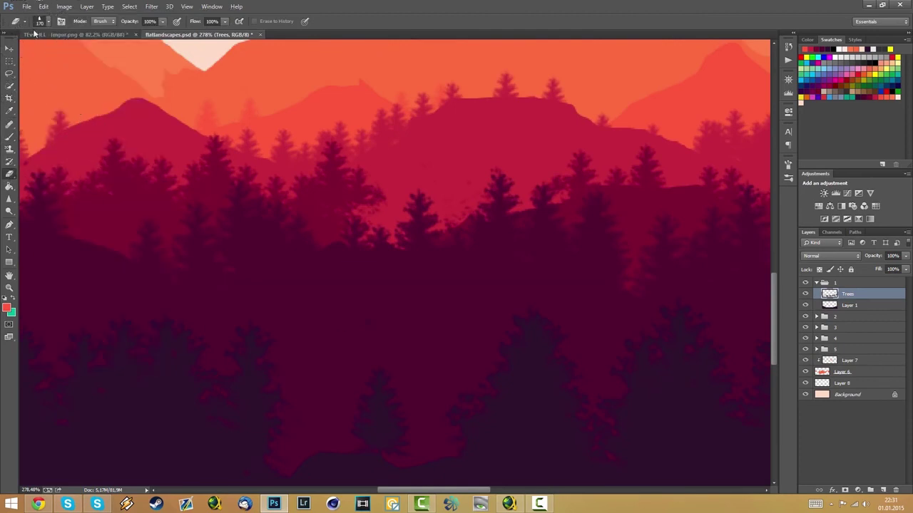
left_click(47, 20)
left_click_drag(231, 213, 228, 121)
left_click(58, 103)
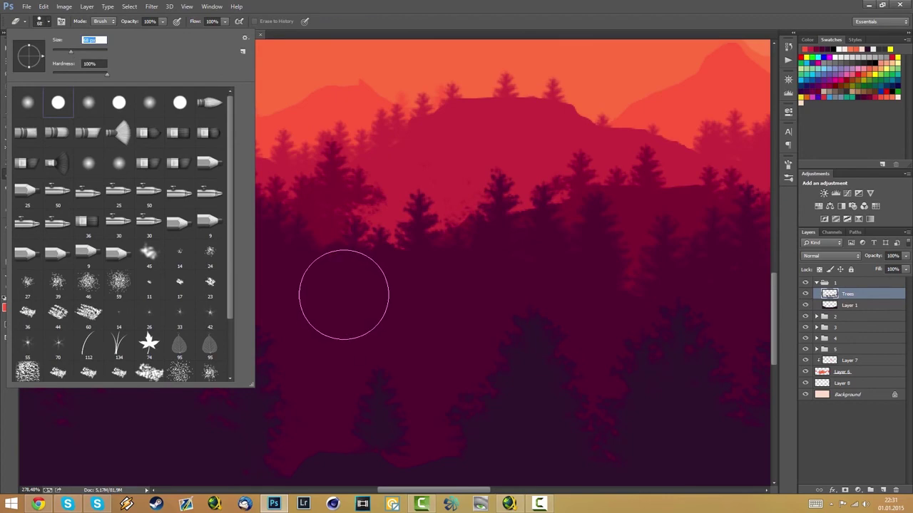
left_click(342, 296)
Save the document and switch back to the pine Brush
scroll(399, 309, "down", 7)
scroll(415, 322, "down", 5)
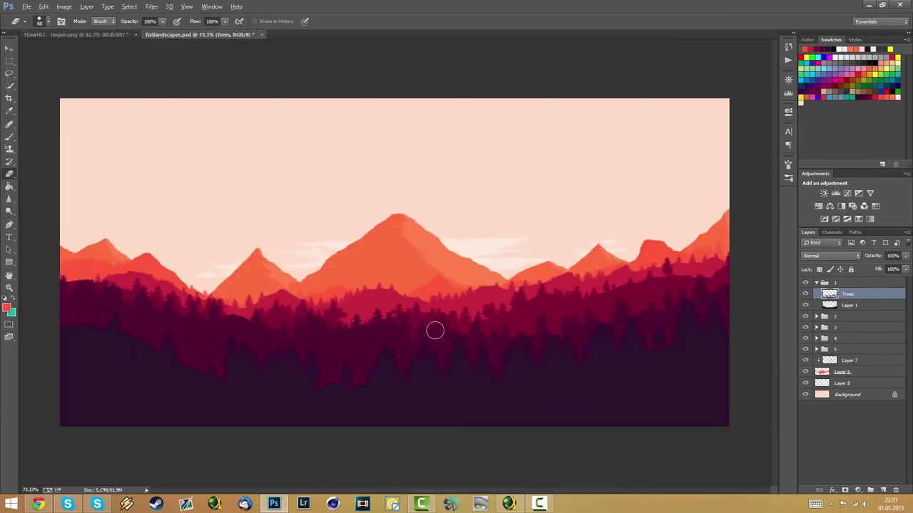
key("ctrl+s")
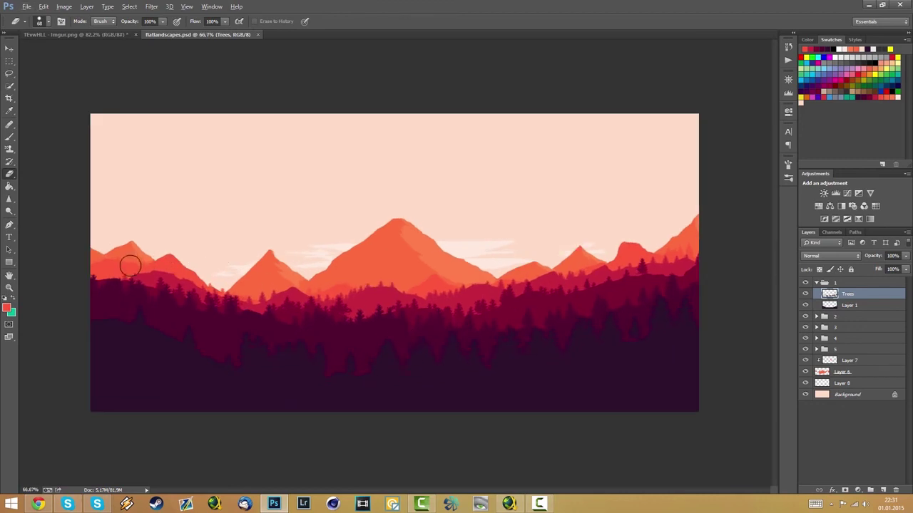
scroll(125, 265, "up", 4)
left_click_drag(261, 320, 377, 326)
key("b")
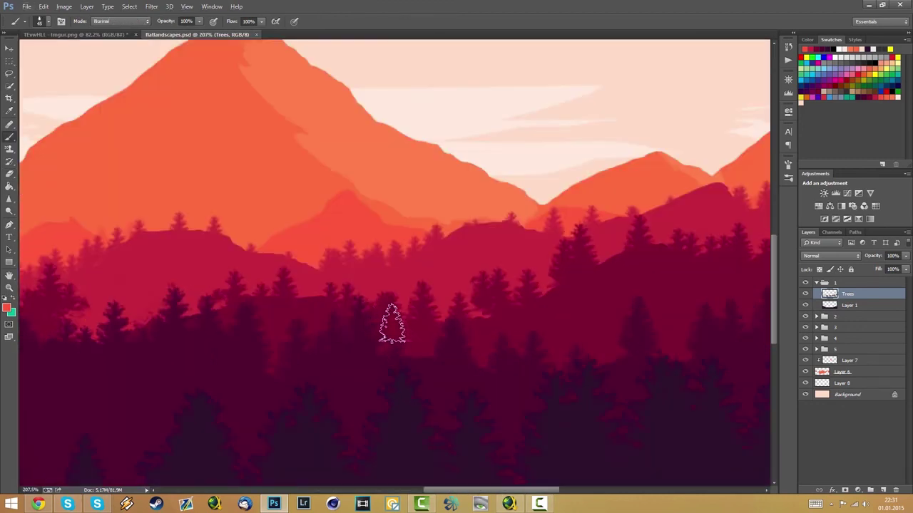
Compare the whole landscape with the fire-tower reference image, then return to flatlandscapes.psd
scroll(385, 325, "down", 11)
scroll(372, 322, "up", 3)
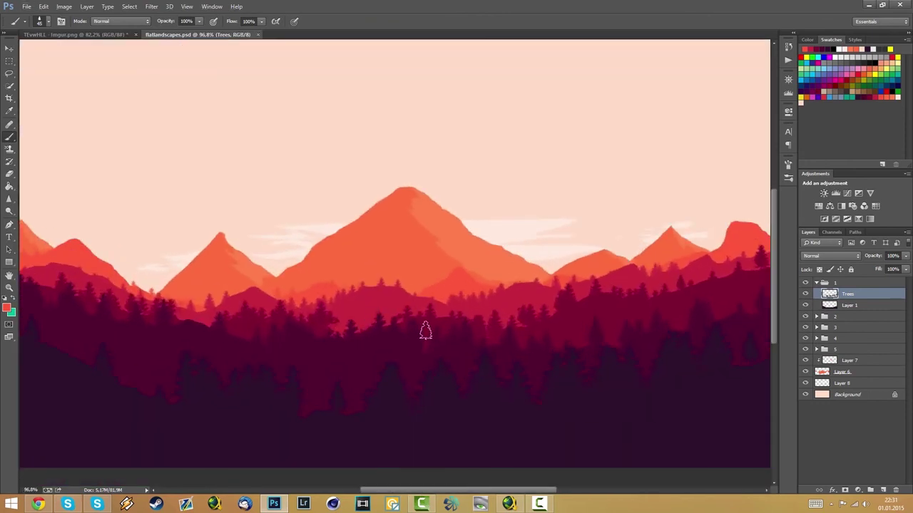
scroll(424, 330, "down", 3)
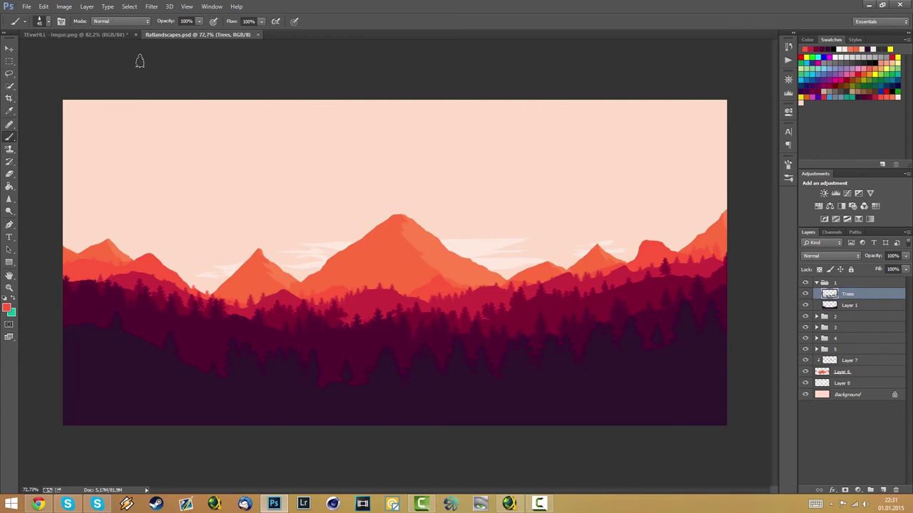
left_click(110, 35)
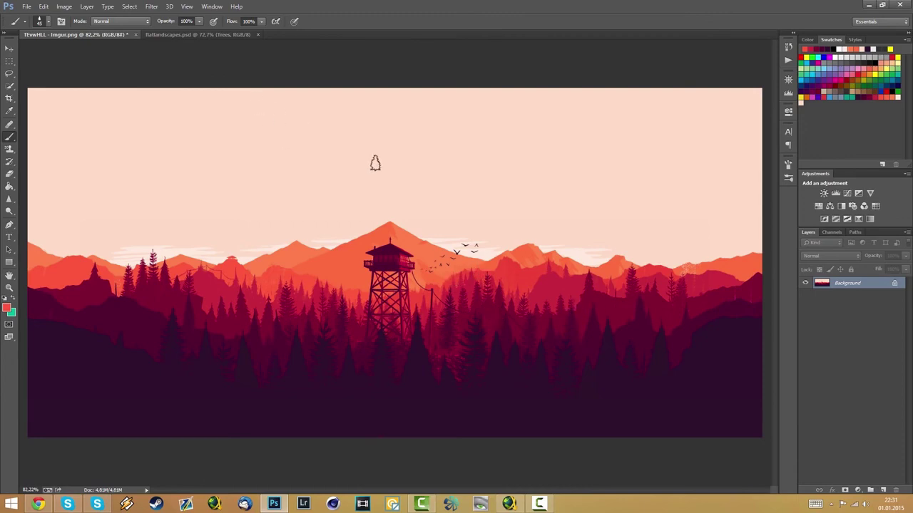
scroll(487, 207, "up", 3)
scroll(433, 240, "down", 4)
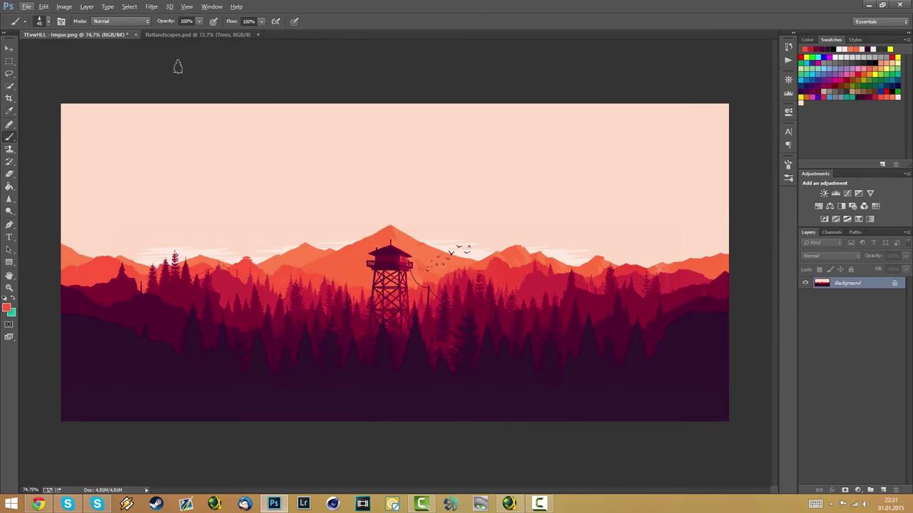
left_click(180, 35)
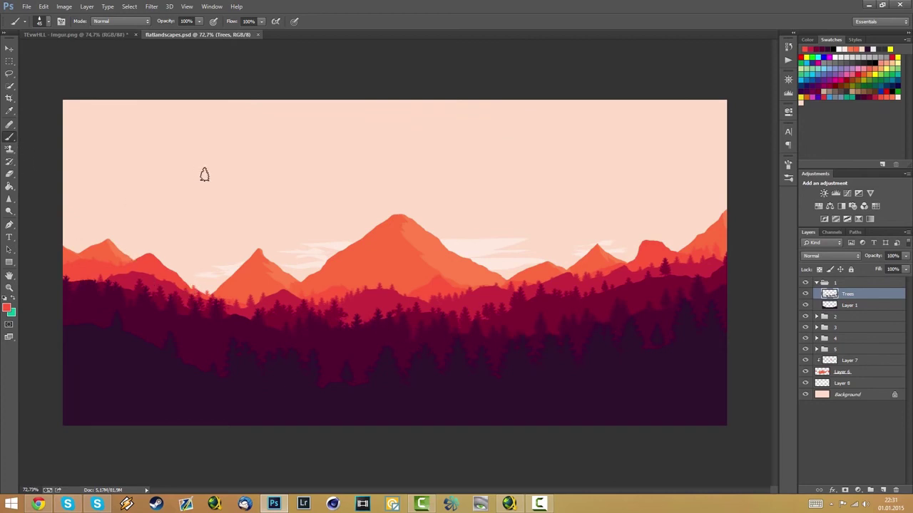
left_click(112, 35)
left_click(186, 34)
Sample the front ridge's dark plum, set the pine brush to 244 px and stamp larger pines along that ridge
left_click(597, 383, "alt")
right_click(403, 298)
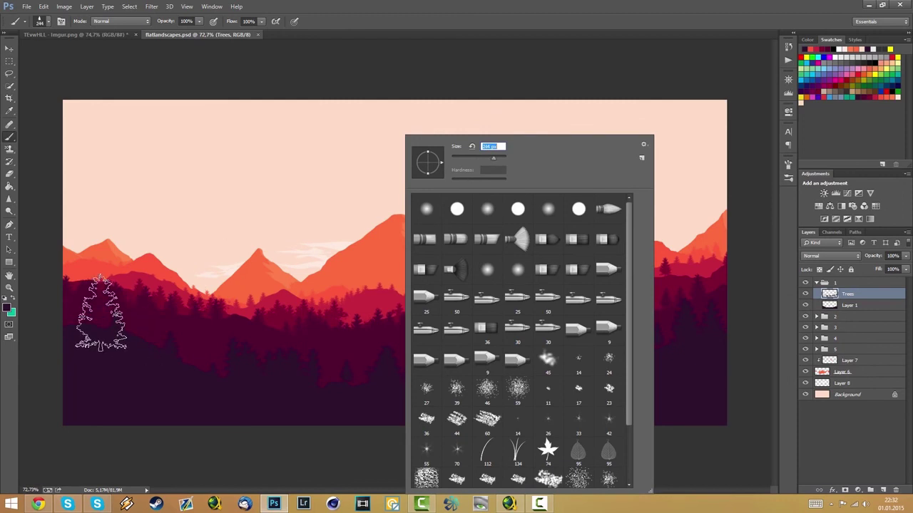
left_click(110, 309)
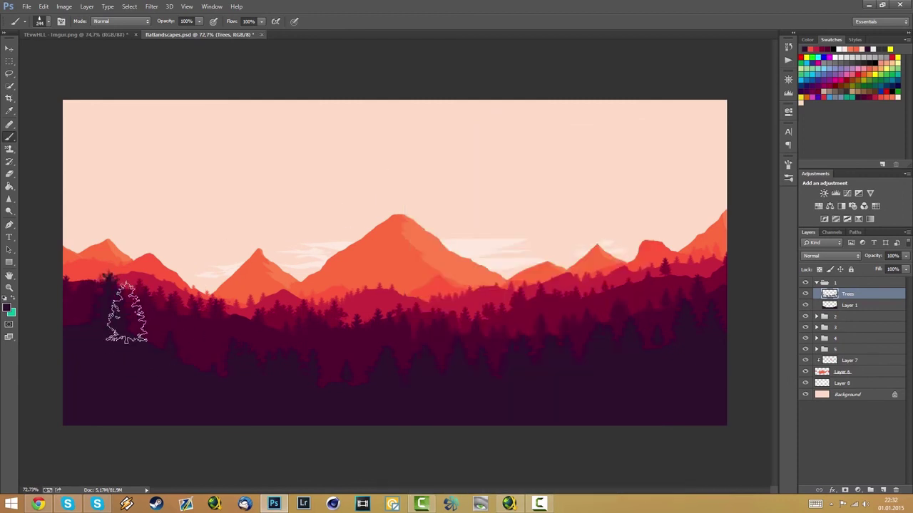
left_click(161, 337)
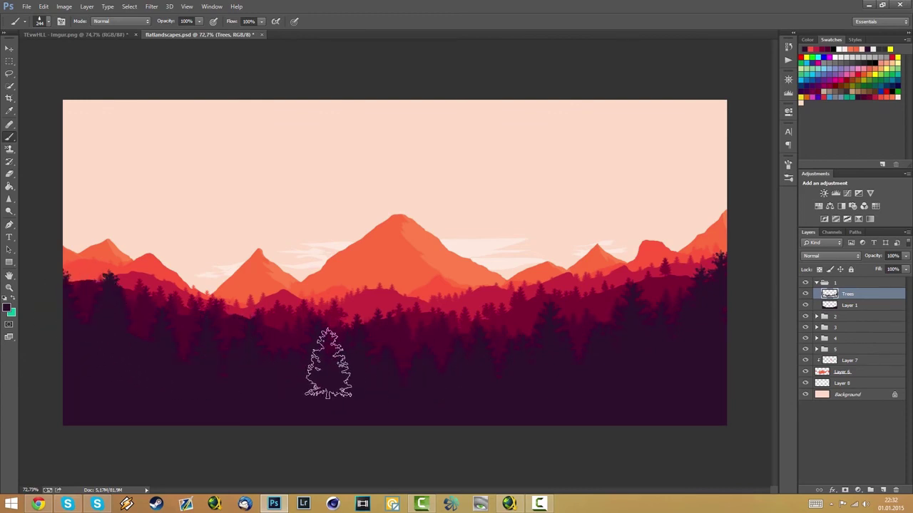
Enlarge the pine brush to 454 px and stamp one tall pine at each side edge of the landscape
right_click(616, 333)
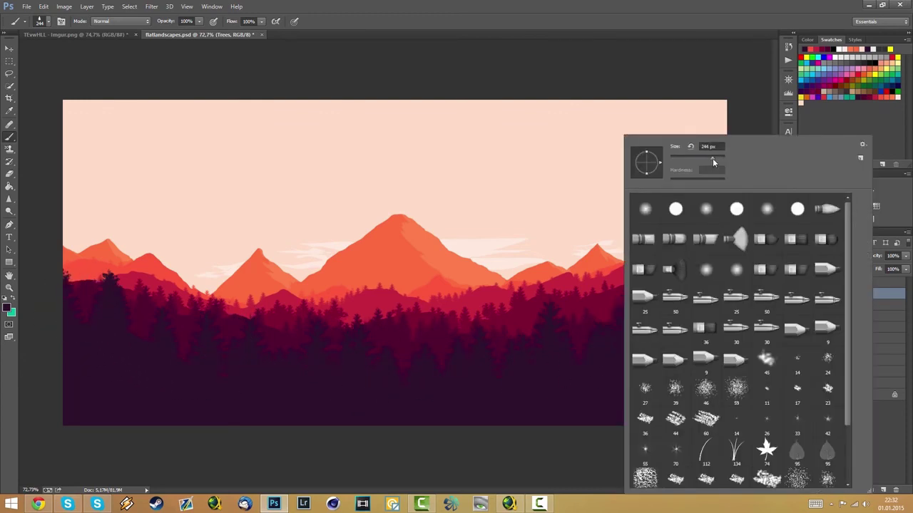
left_click_drag(712, 158, 719, 158)
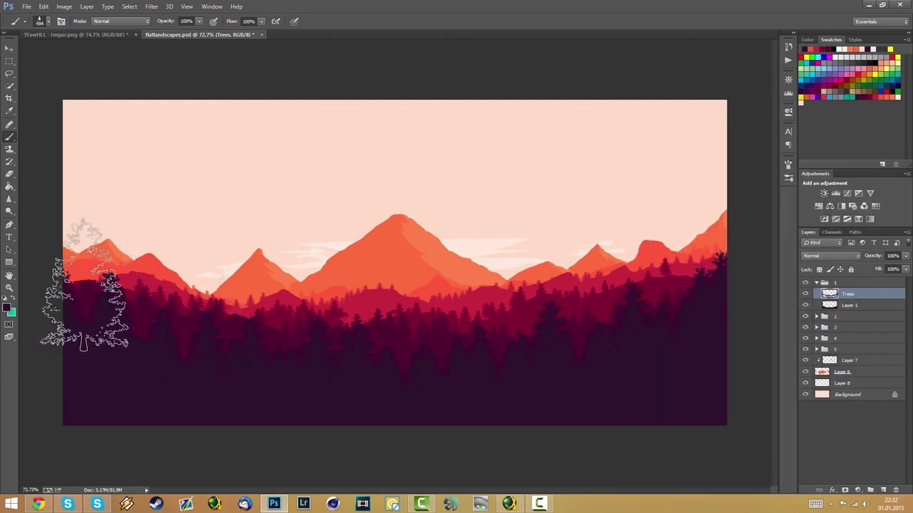
left_click(69, 284)
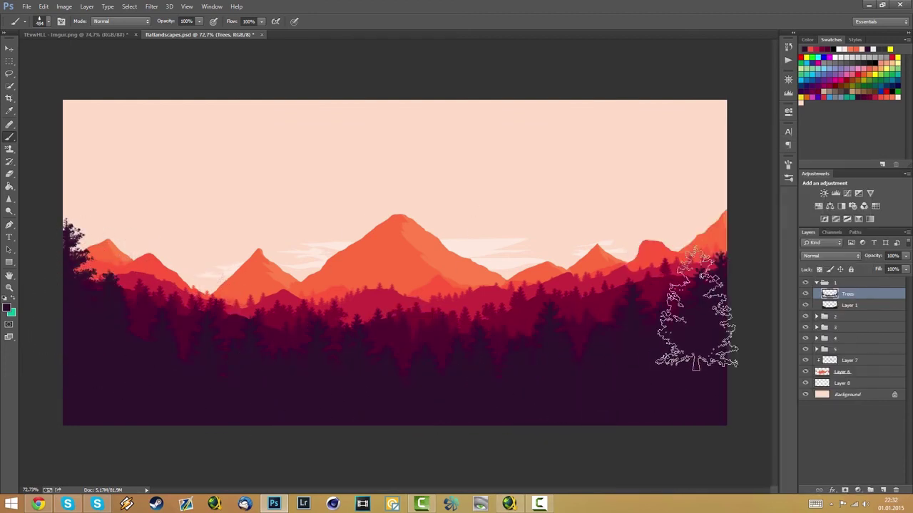
left_click(707, 286)
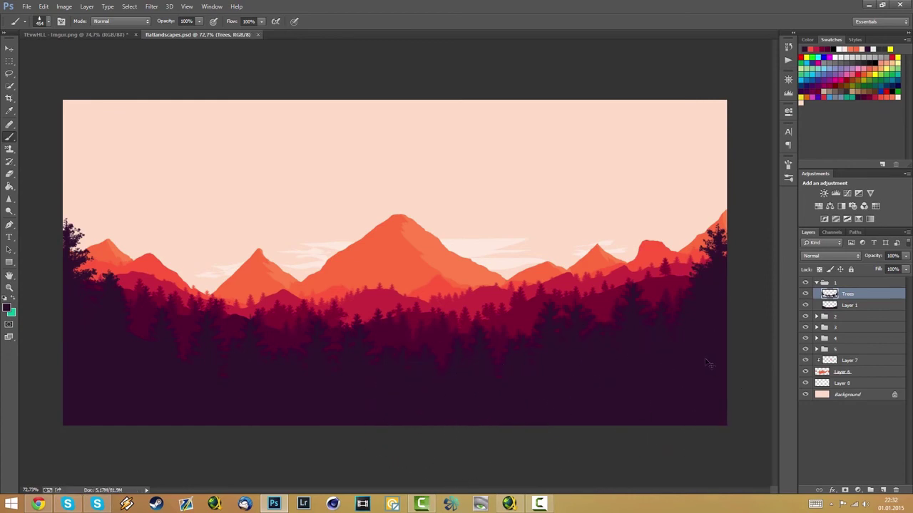
Collapse group 1, leaving the group selected, and save the document
left_click(817, 283)
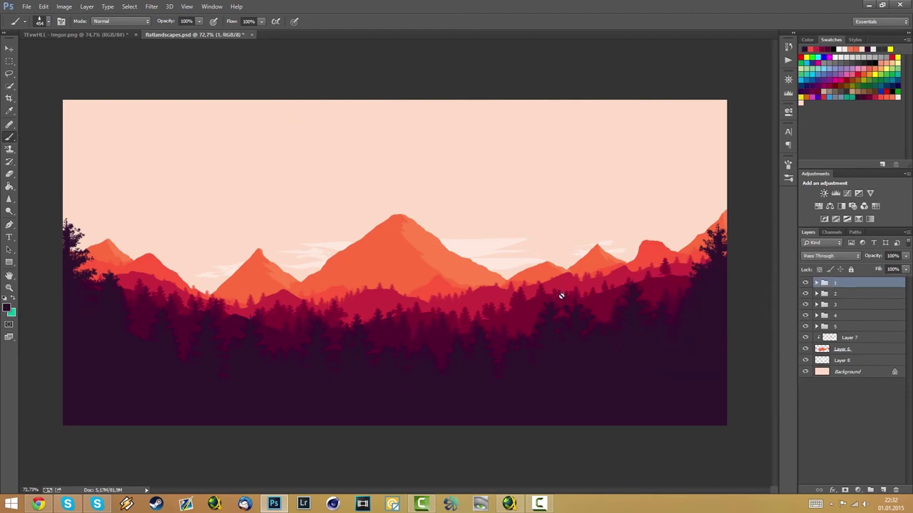
scroll(368, 314, "down", 2)
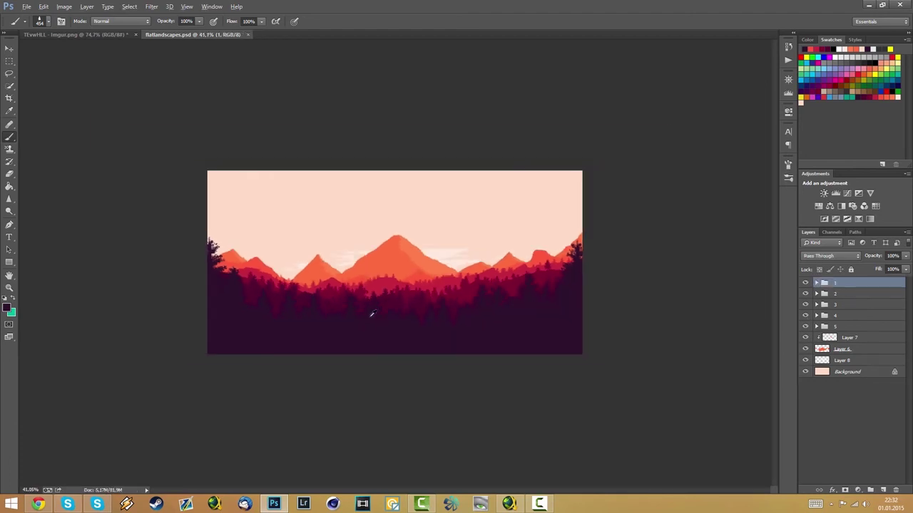
scroll(371, 307, "up", 2)
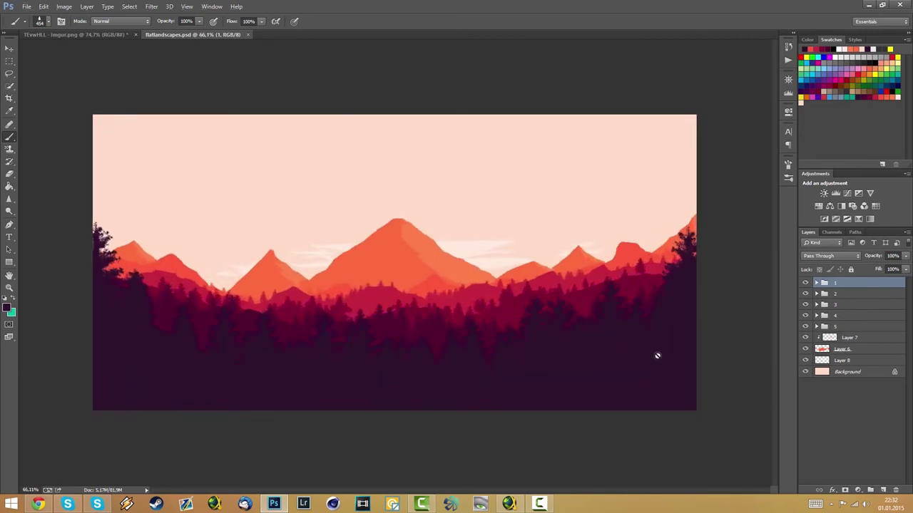